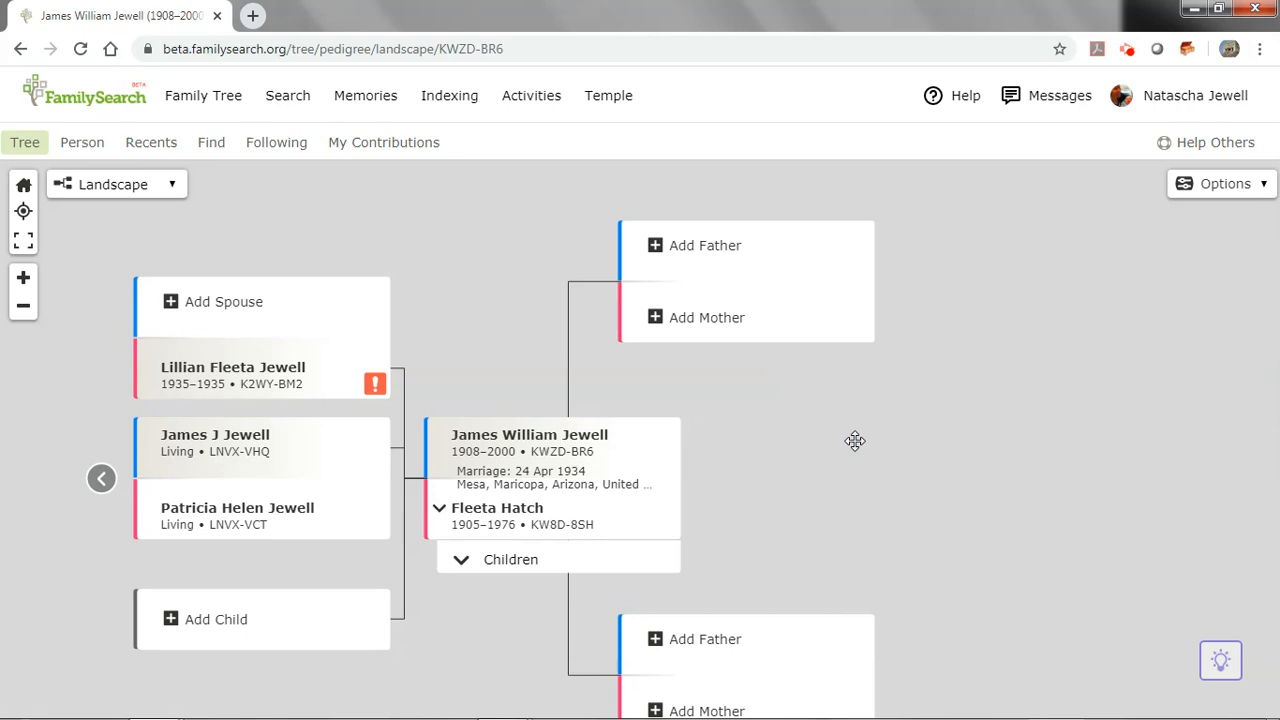
Step: Open the person page of the central husband in the landscape tree in a new browser tab and switch to it
left_click(513, 440)
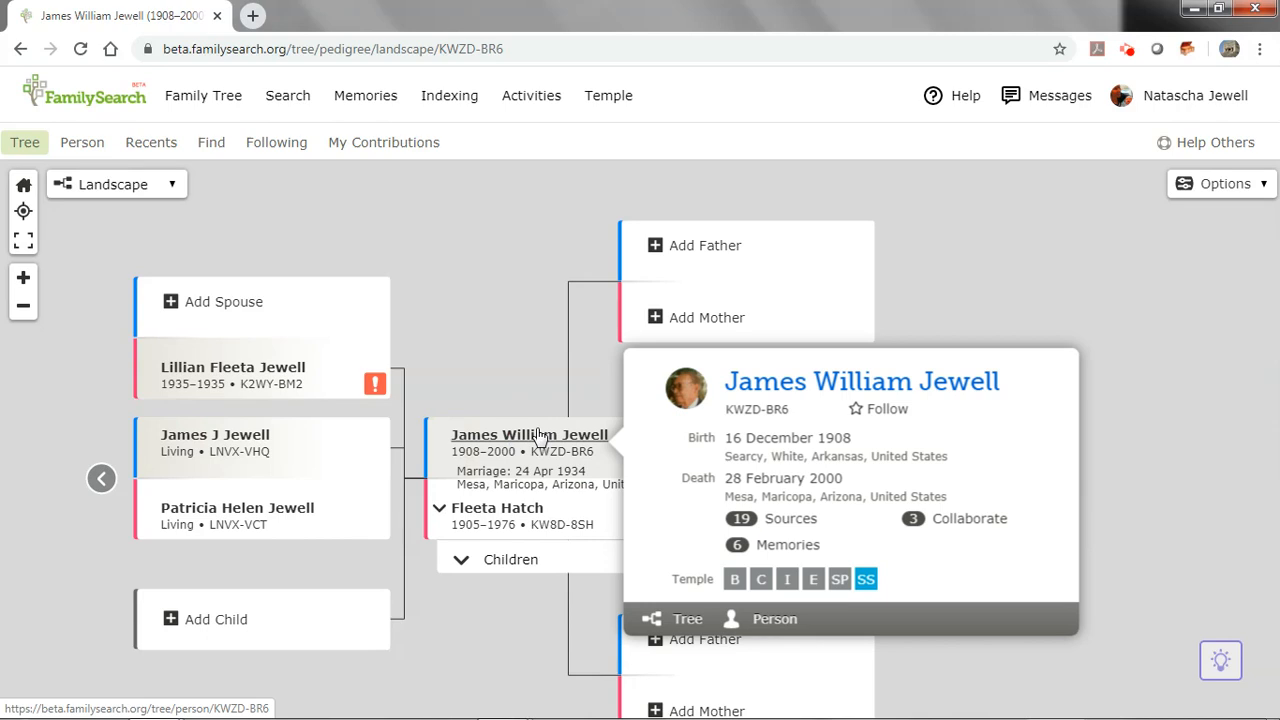
right_click(791, 387)
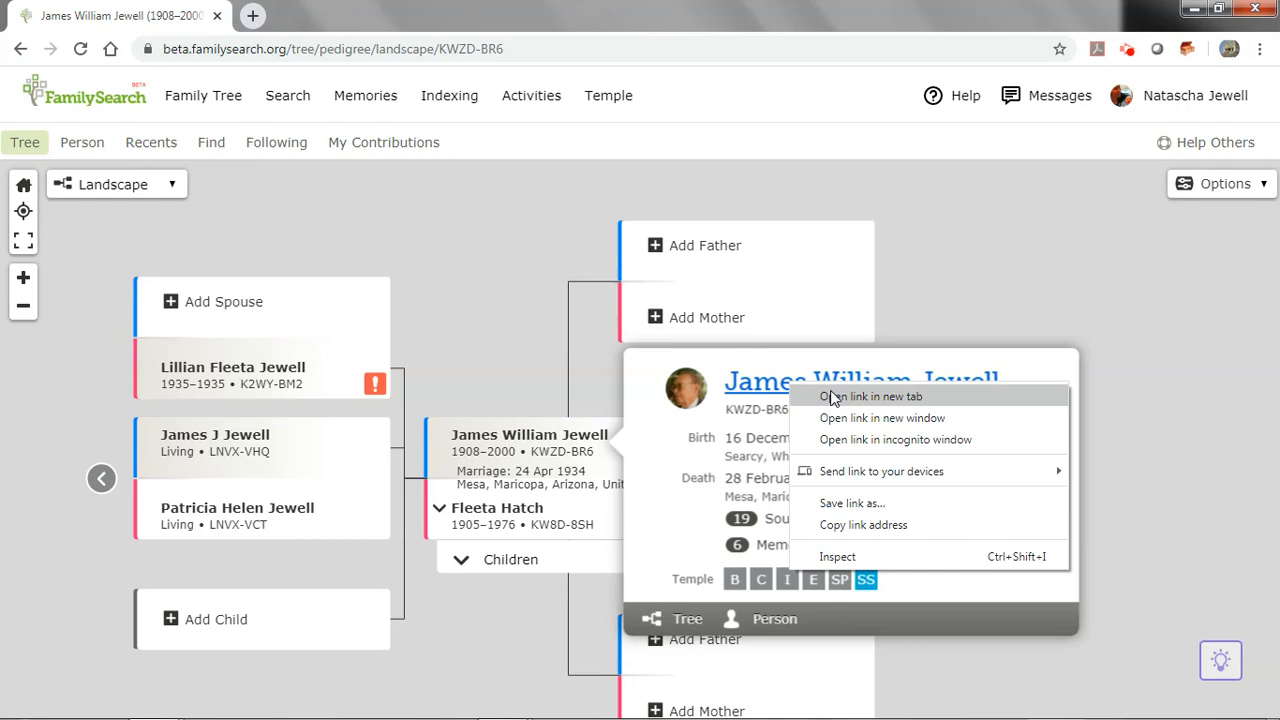
left_click(869, 397)
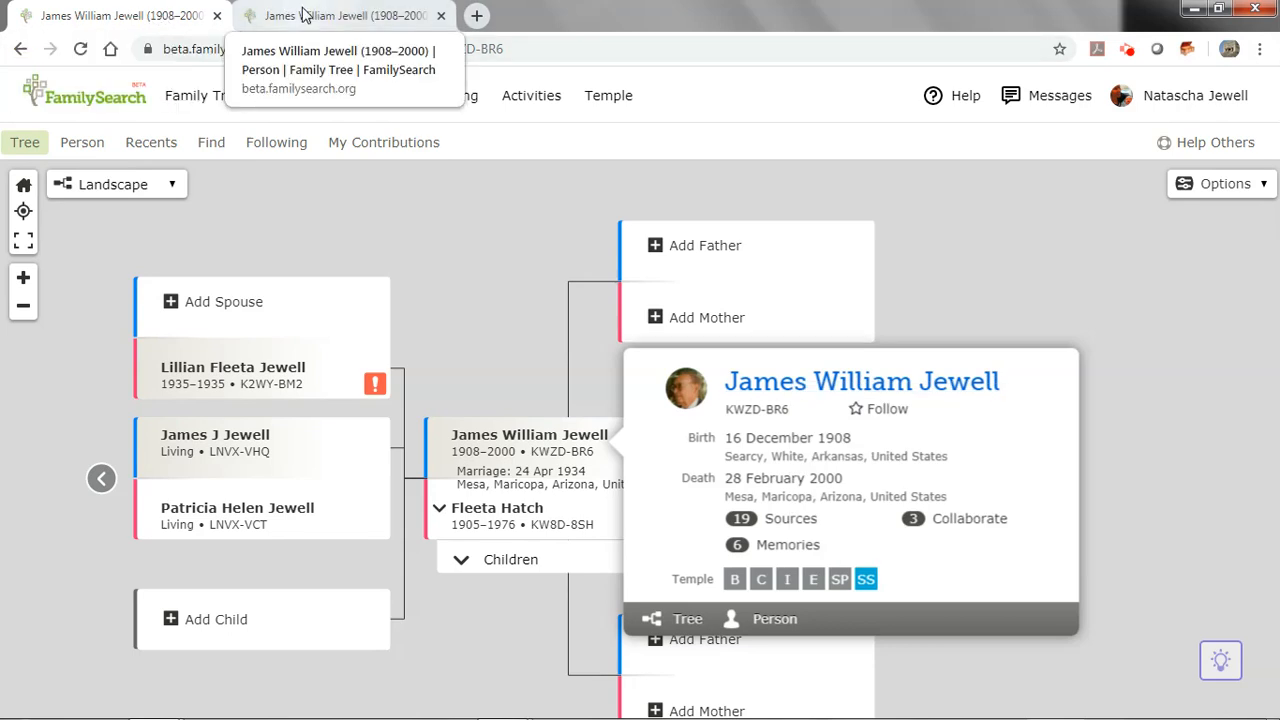
left_click(336, 22)
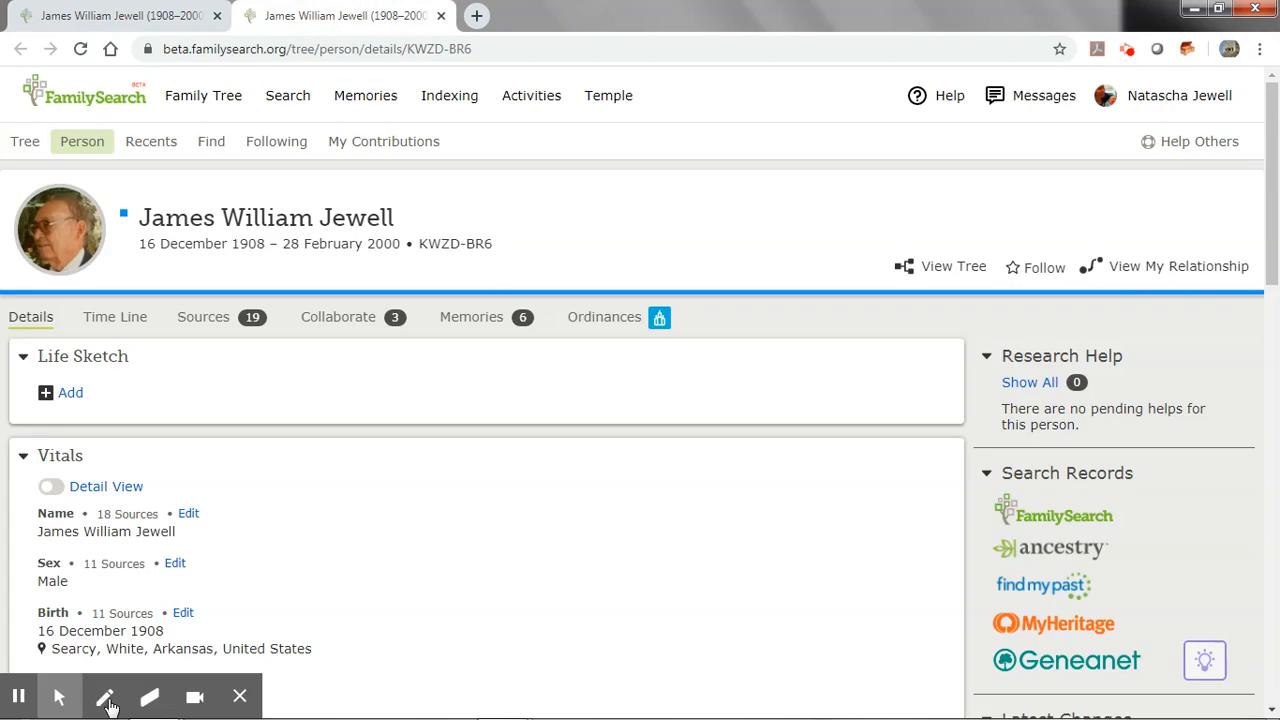
left_click(240, 697)
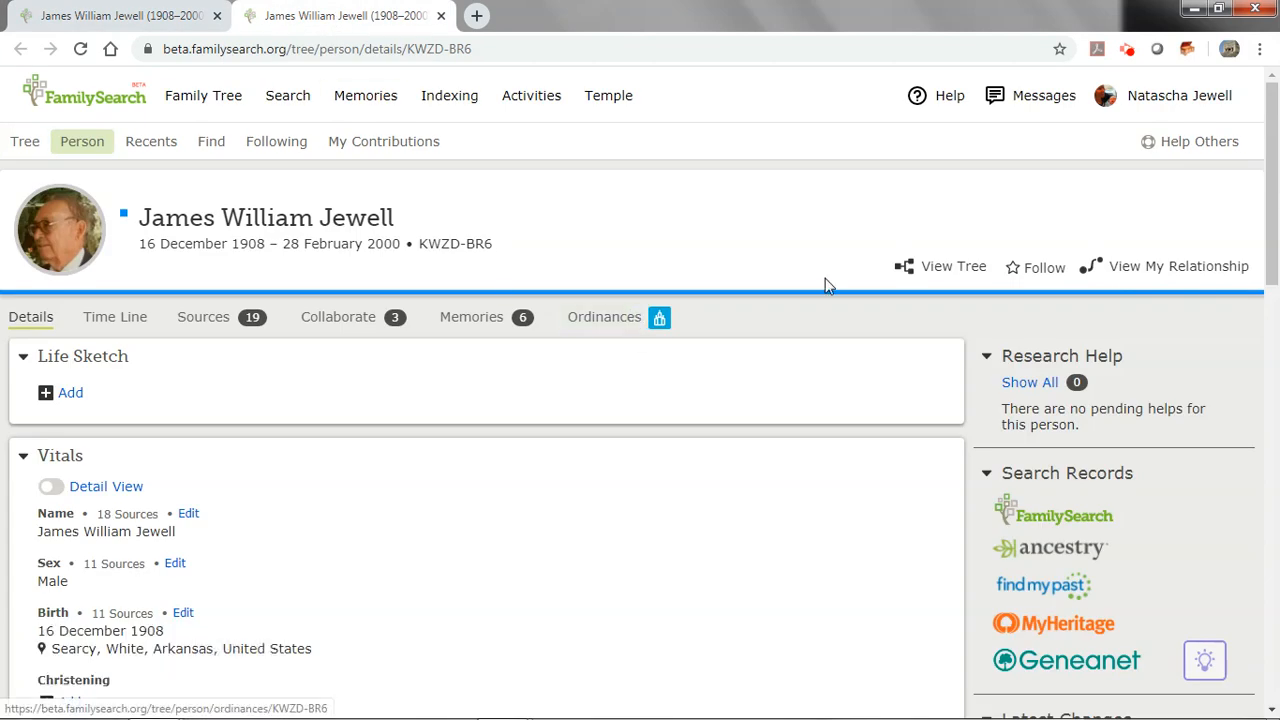
Step: Collapse the children list under the preferred marriage in the Family Members section
left_click_drag(1273, 200, 1256, 458)
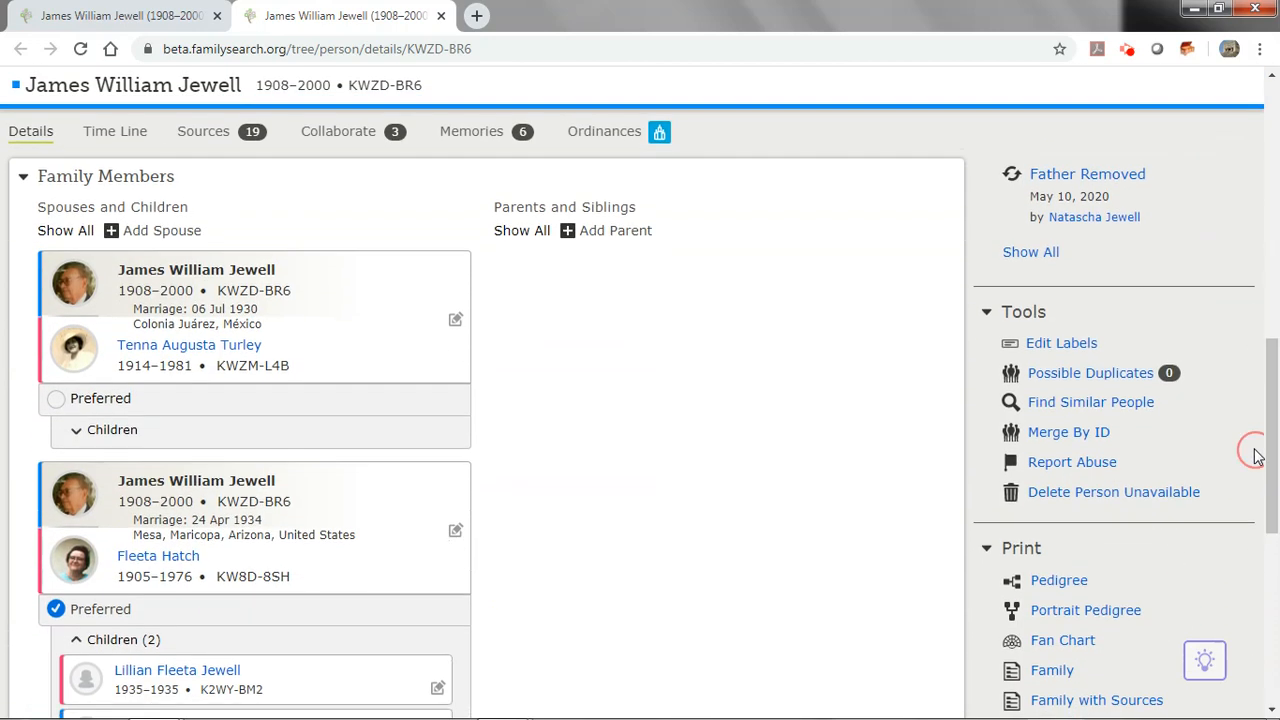
left_click(79, 644)
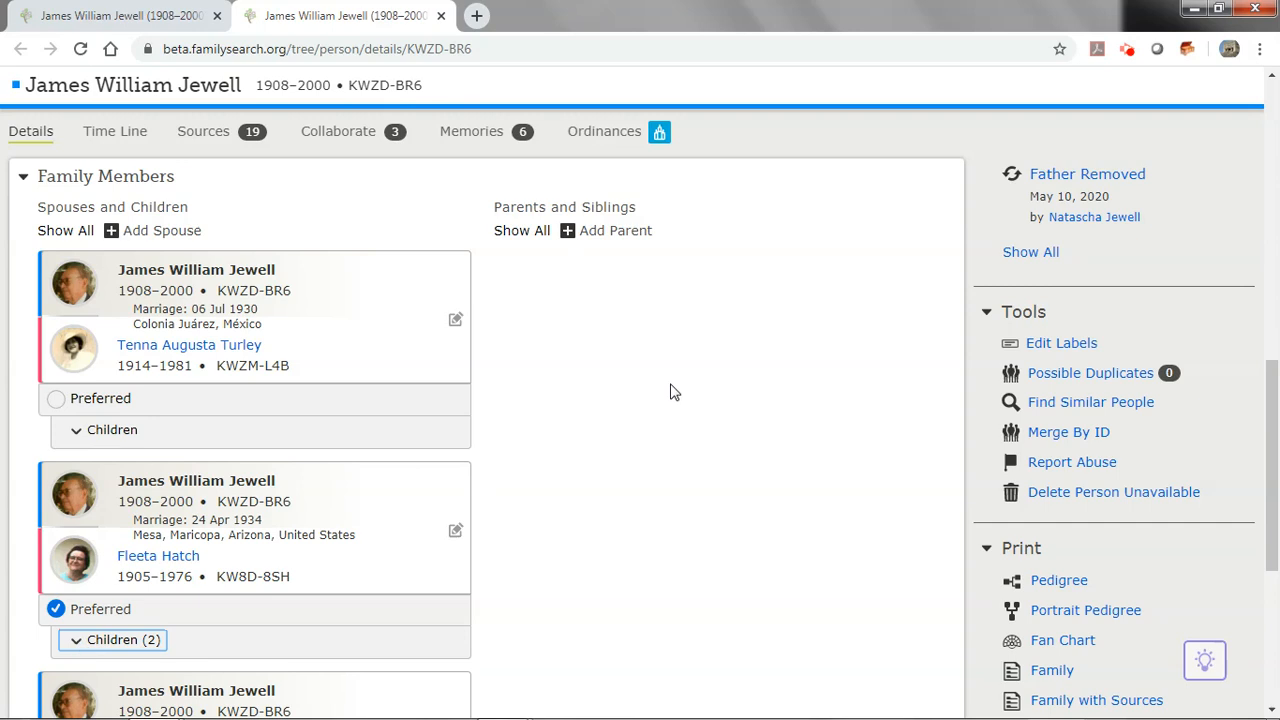
mouse_move(1276, 394)
left_mouse_down()
mouse_move(1274, 424)
mouse_move(1274, 383)
left_mouse_up()
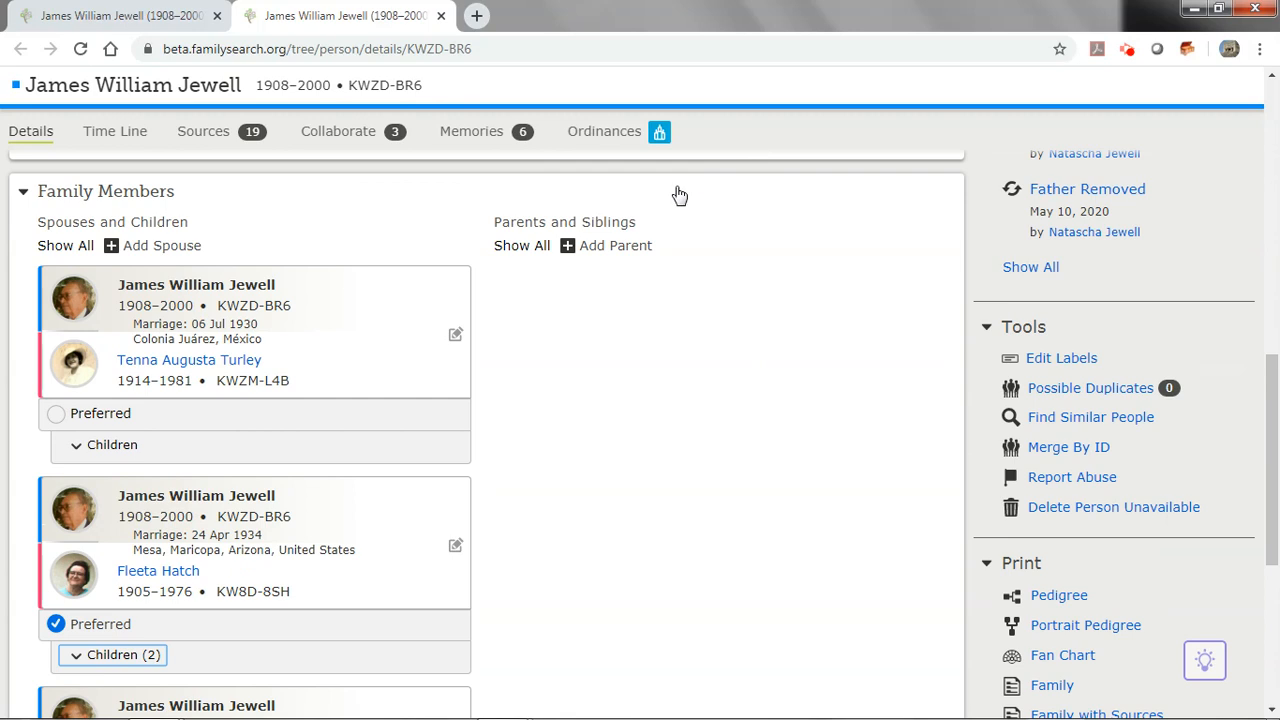
Step: Start adding a parent by name, entering the father's first and last names with sex Male and status Deceased
left_click(614, 248)
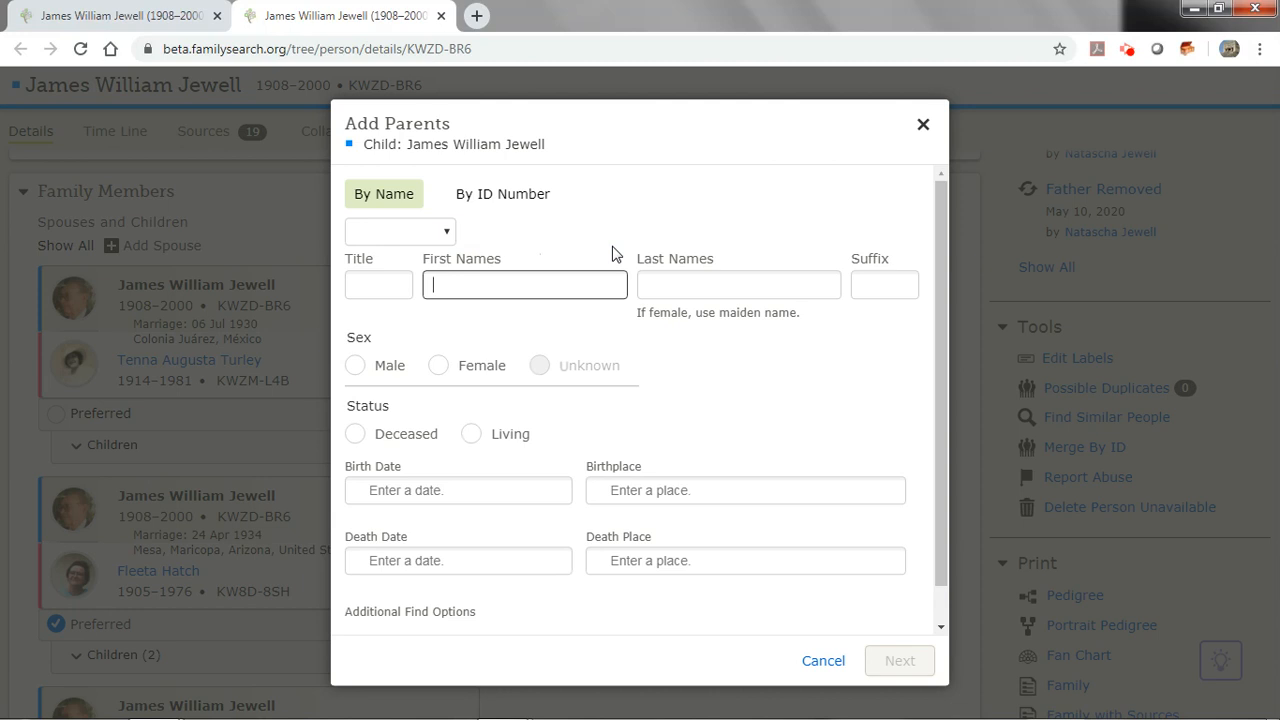
key("Tab")
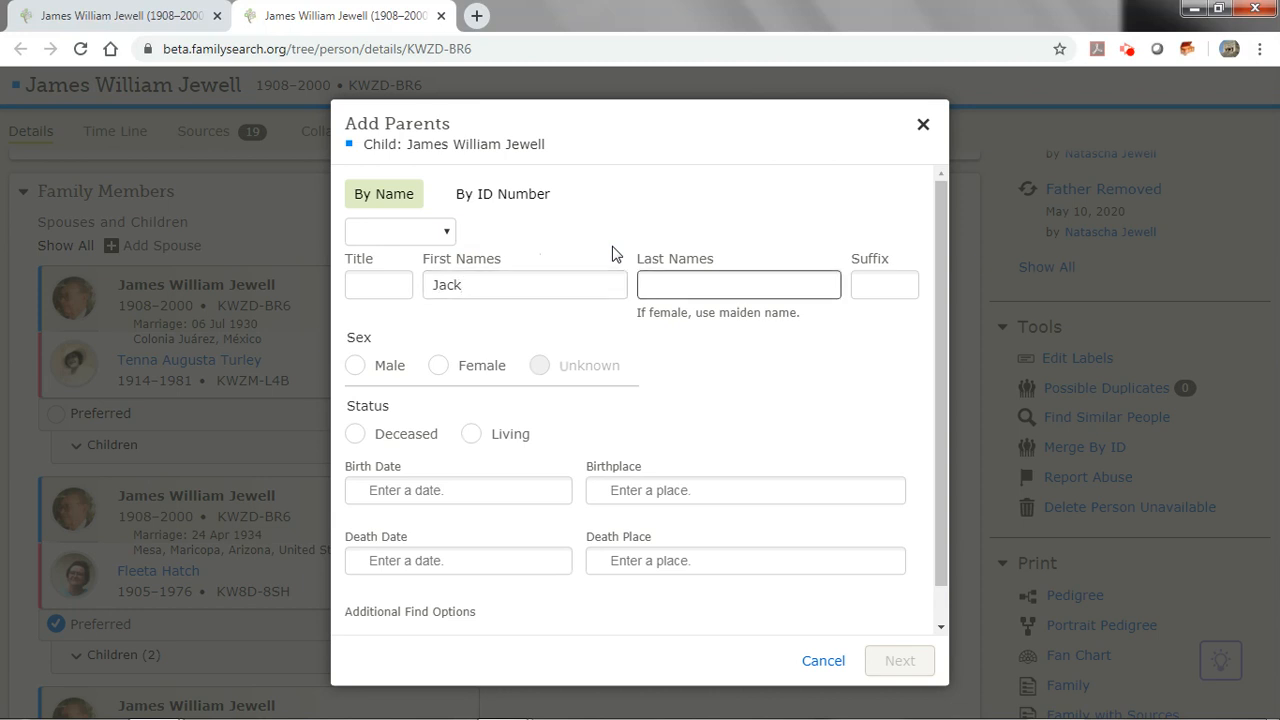
type("Bevill")
left_click(356, 366)
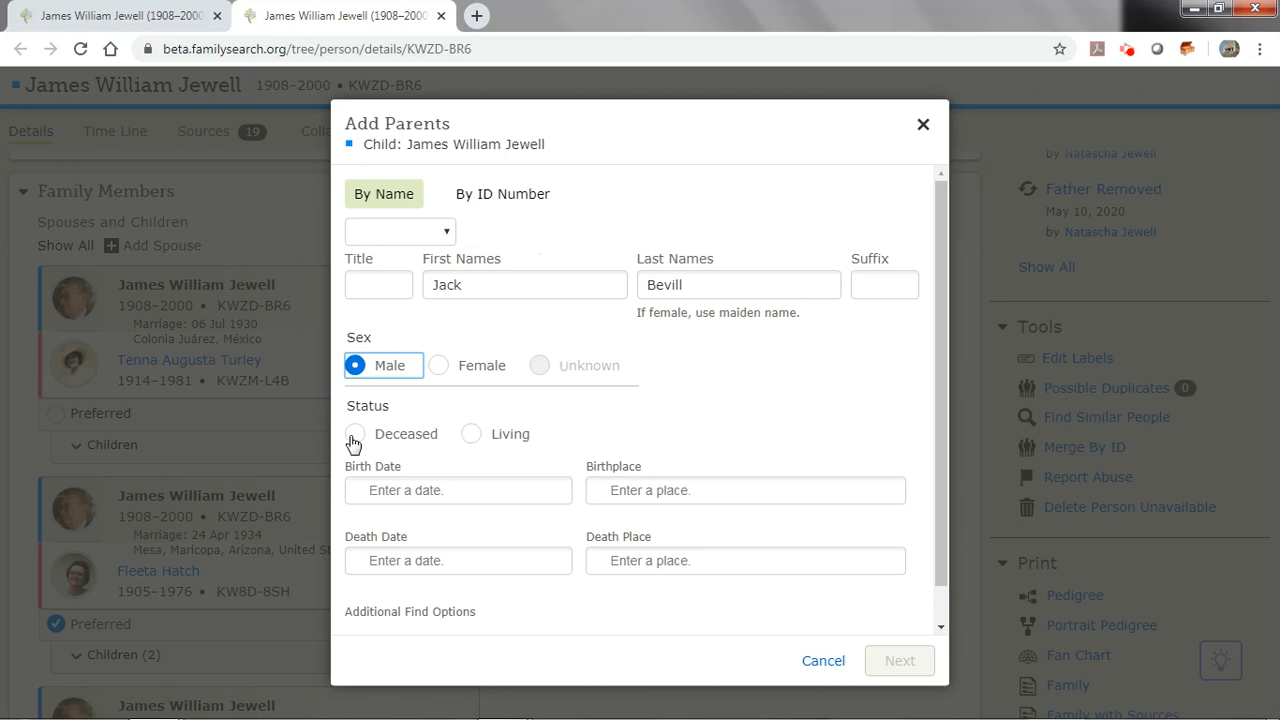
left_click(354, 436)
Step: Enter the father's birth year and the standardized birthplace White, Arkansas, United States
left_click(388, 563)
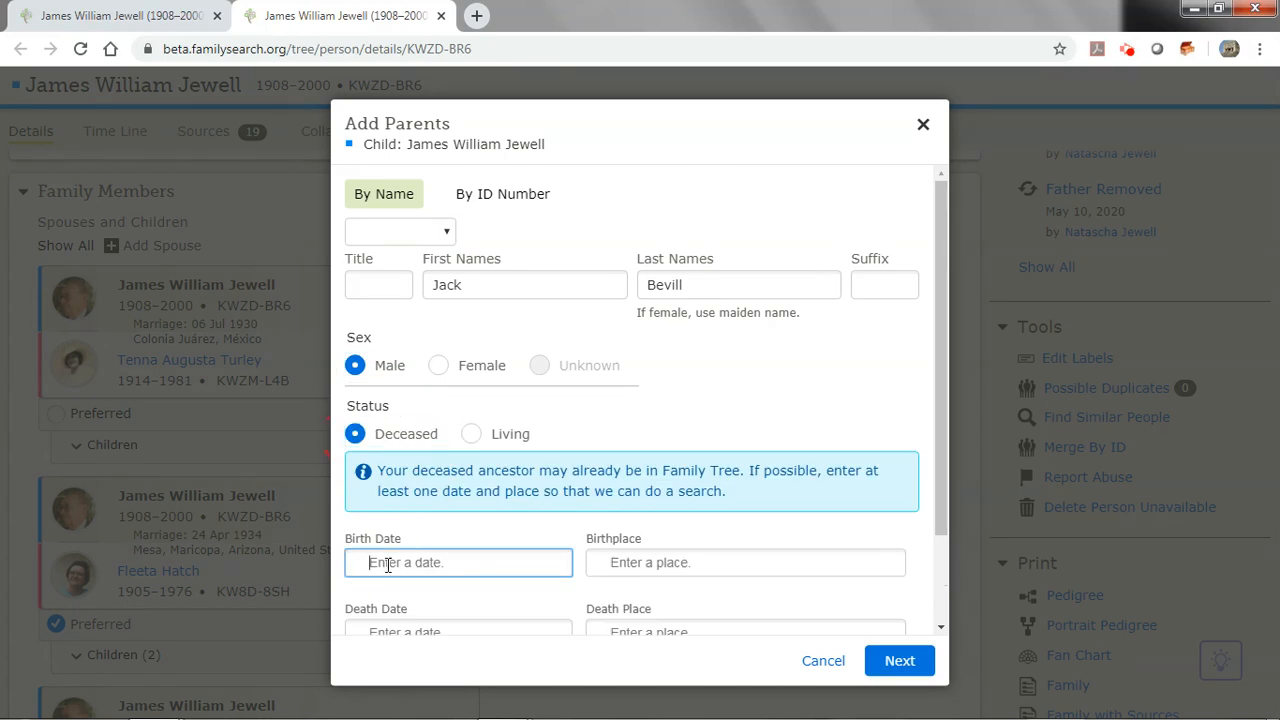
type("1885")
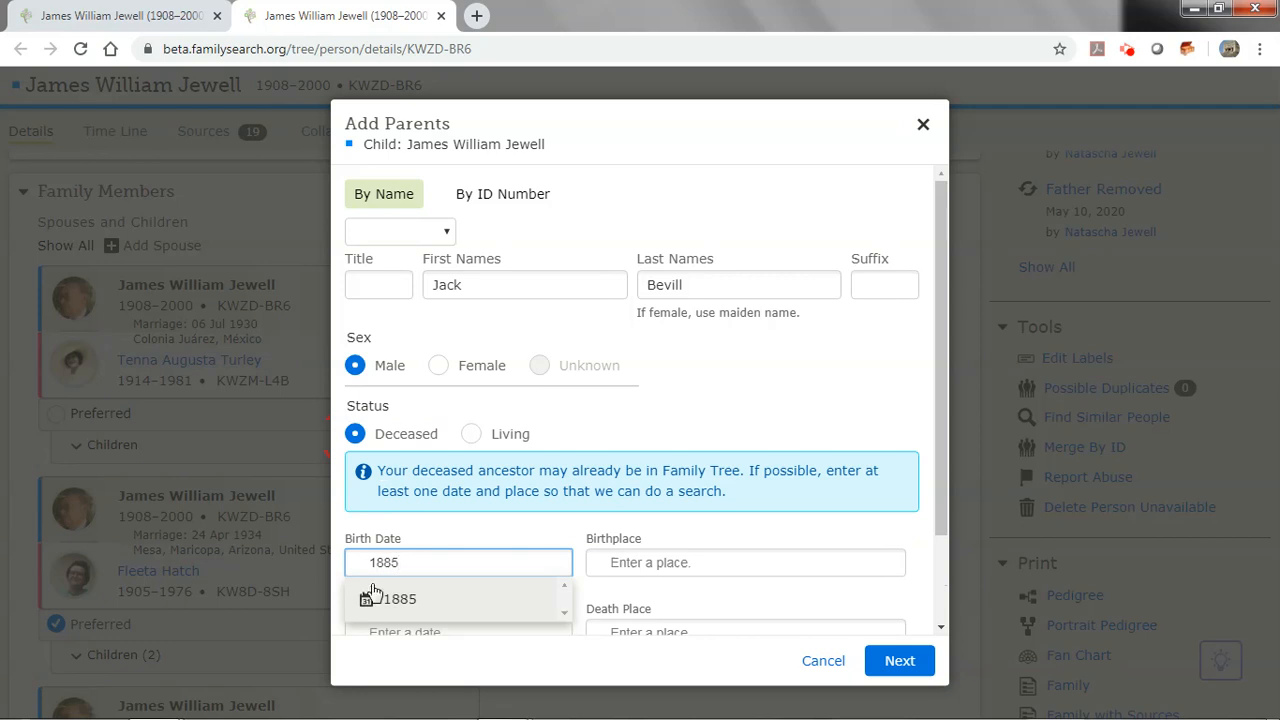
left_click(371, 602)
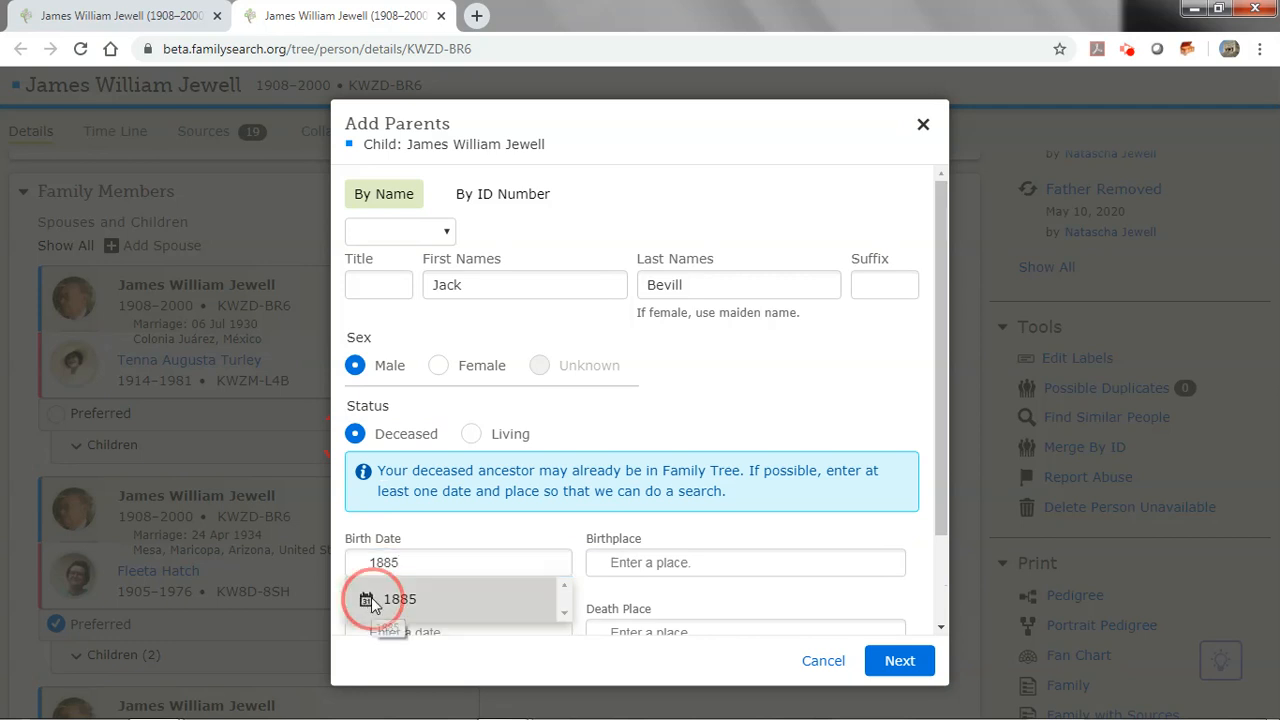
left_click_drag(943, 415, 952, 510)
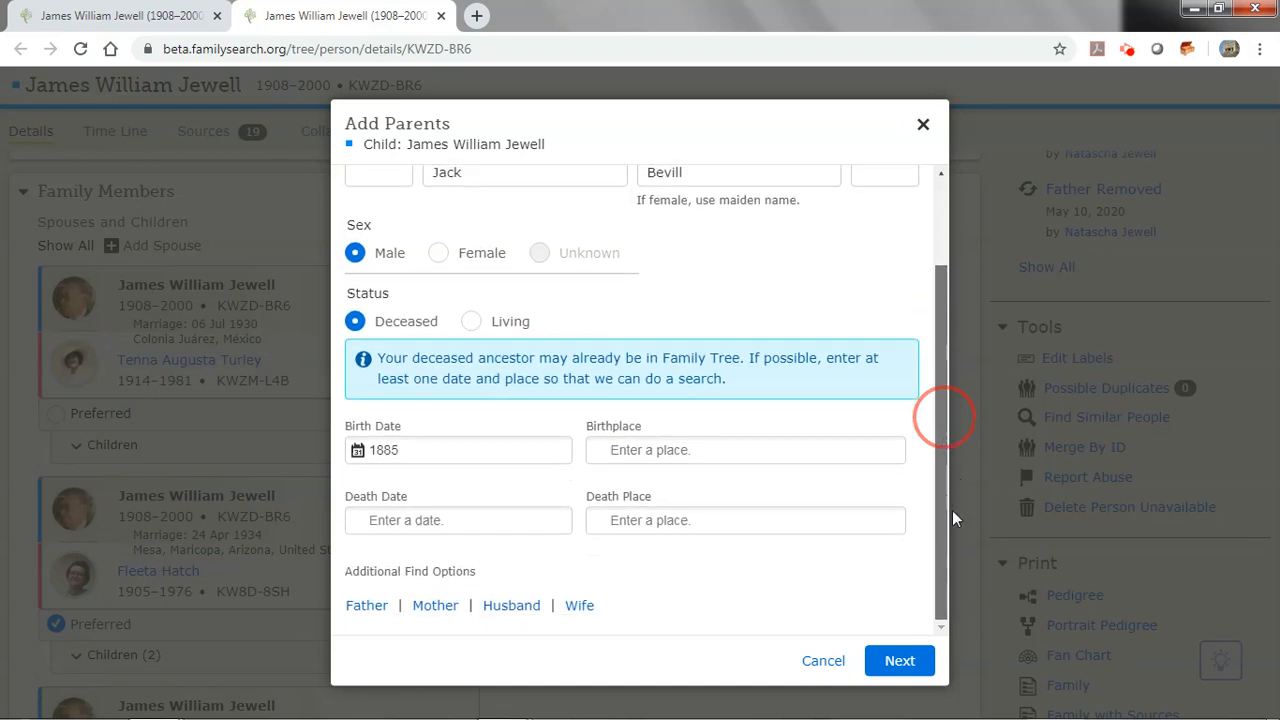
left_click(594, 452)
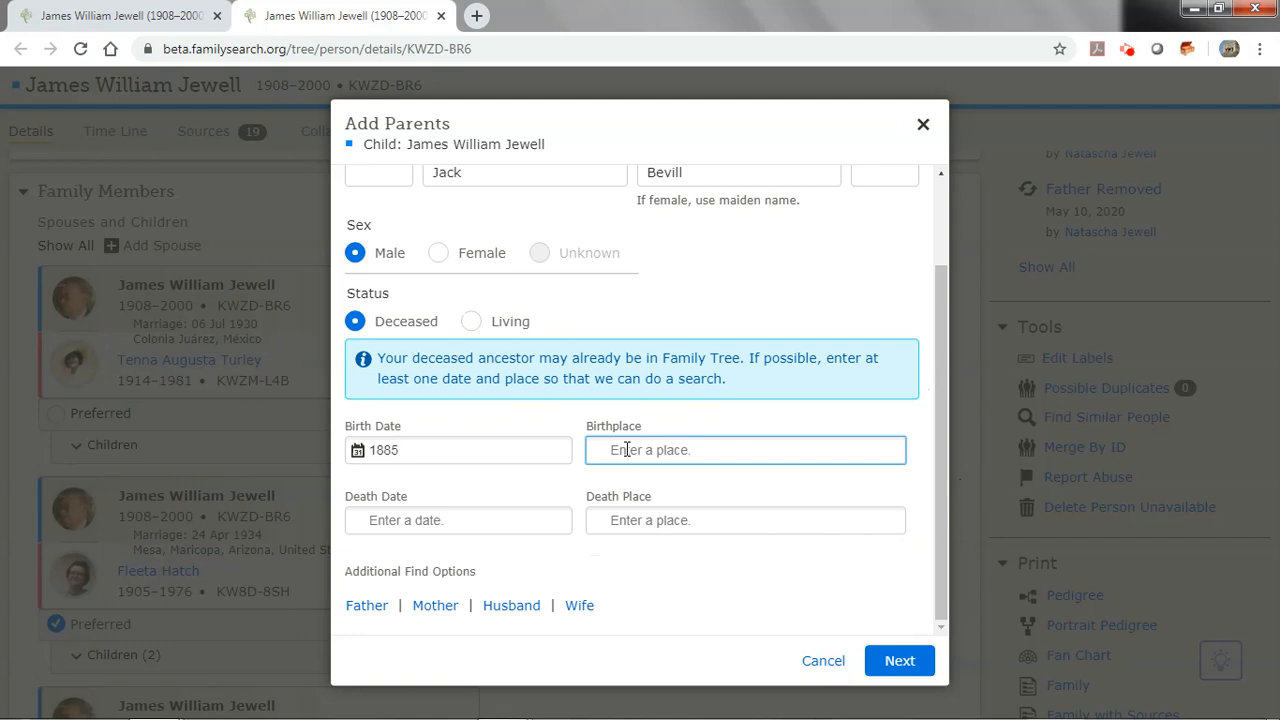
type("White ")
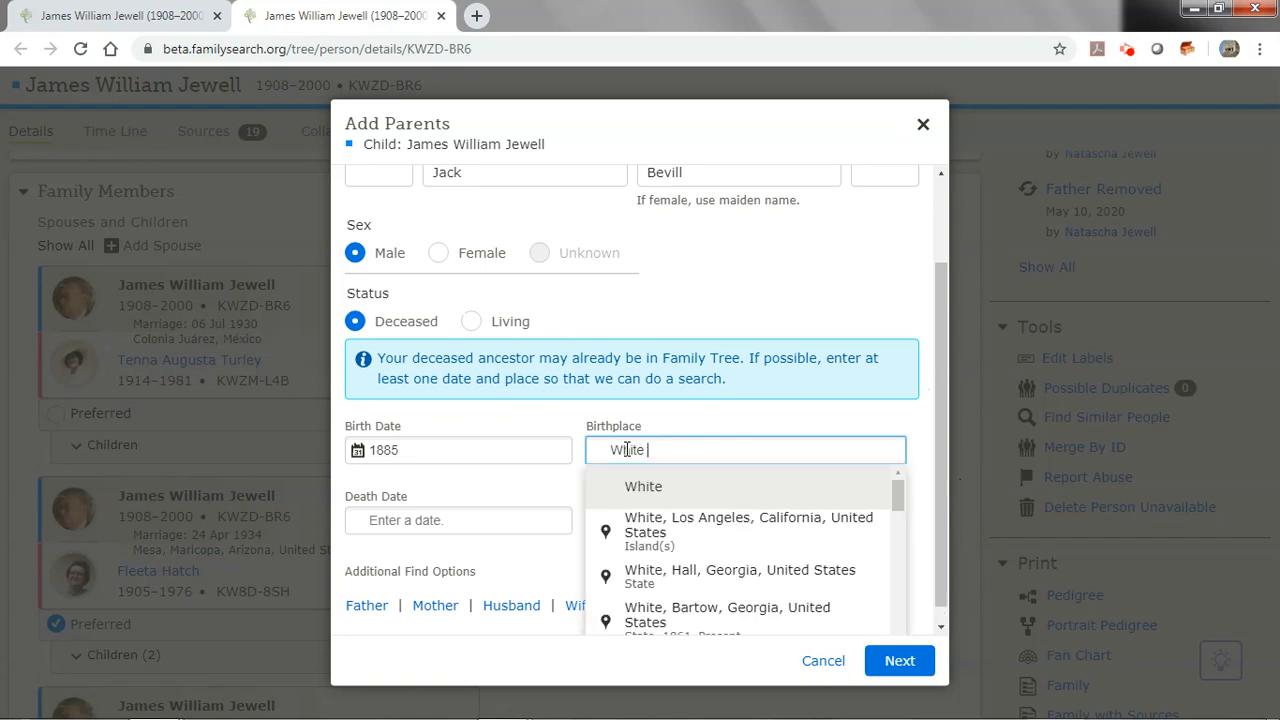
type("County Arkan")
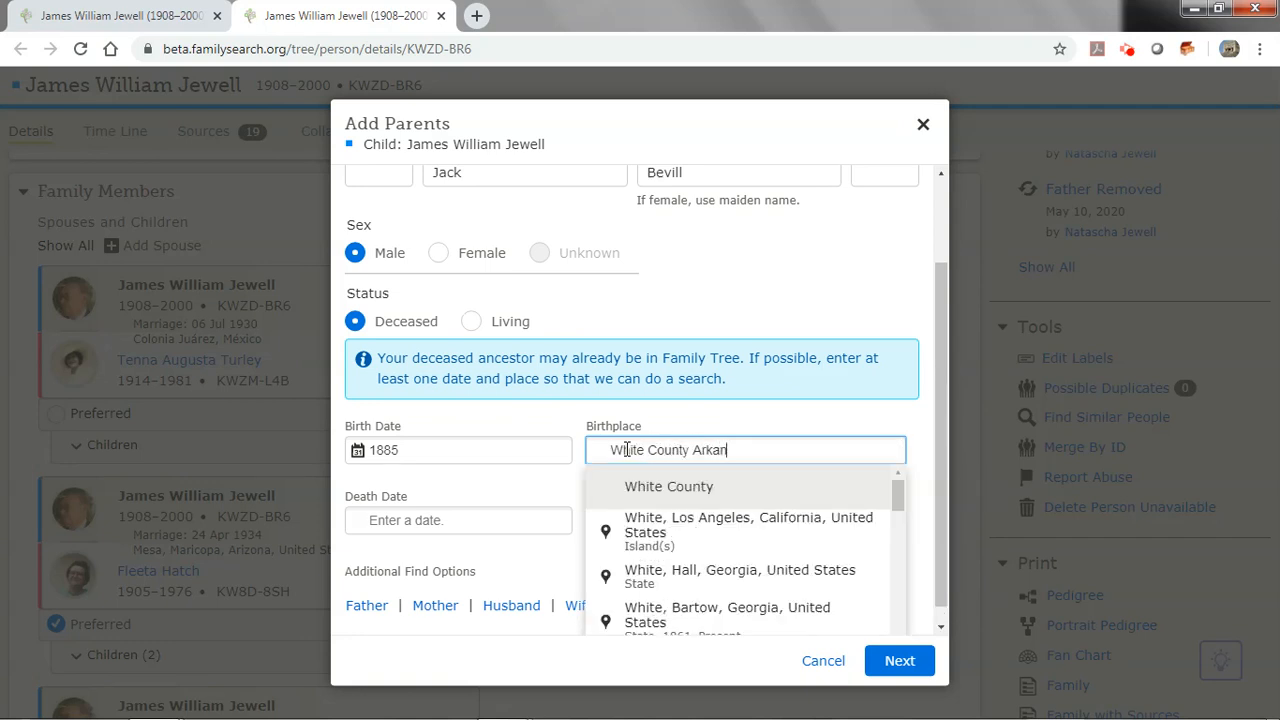
type("sas")
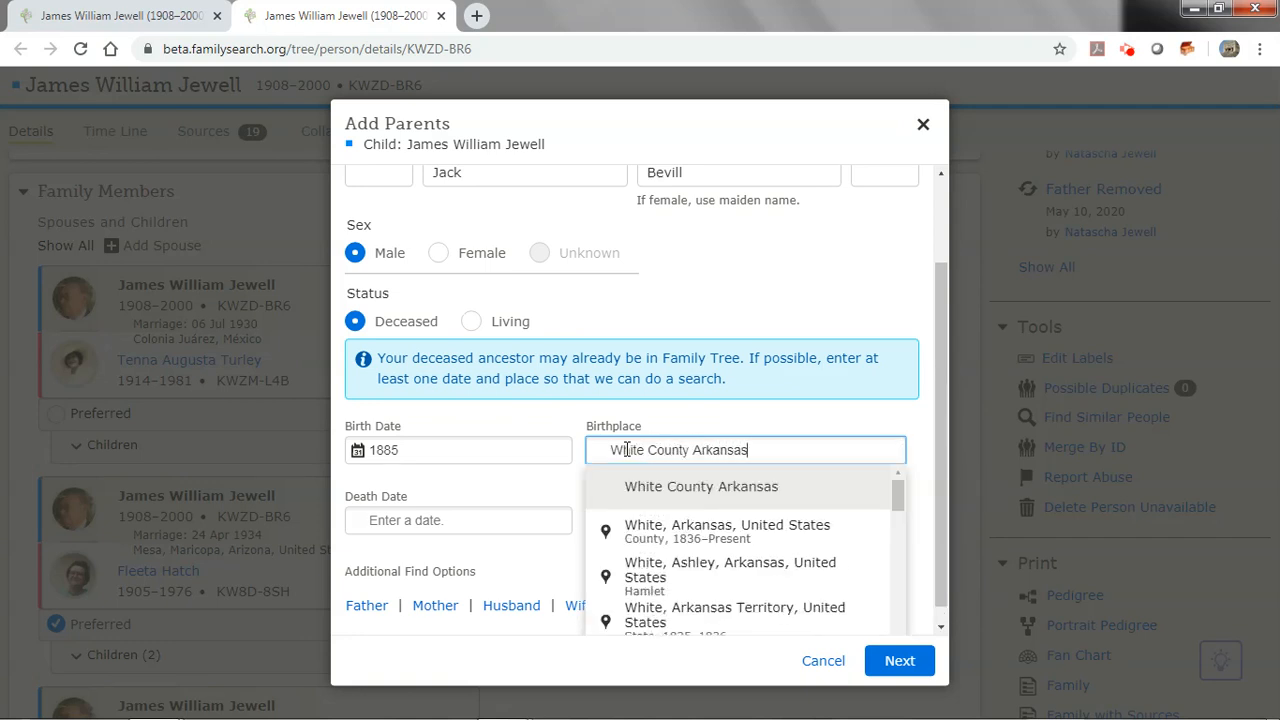
left_click(606, 530)
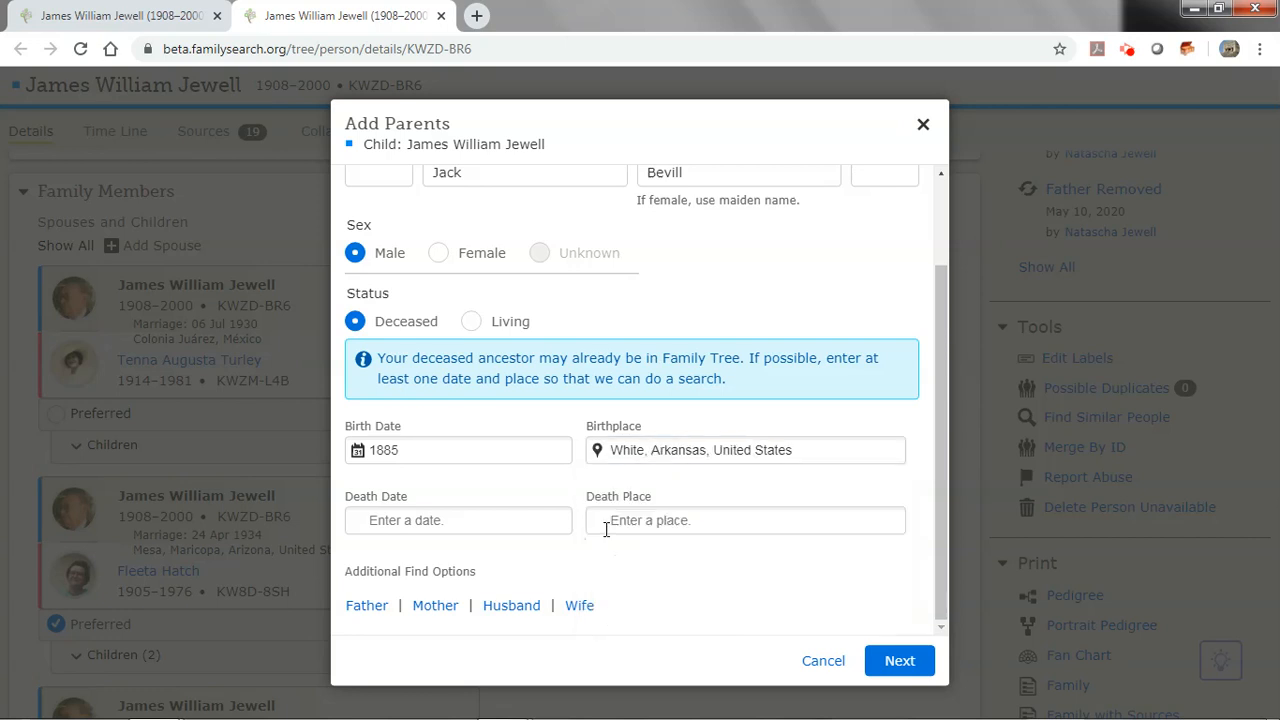
Step: Set the father's death date to the standardized 1920 and create him as a new person in the tree
left_click(396, 524)
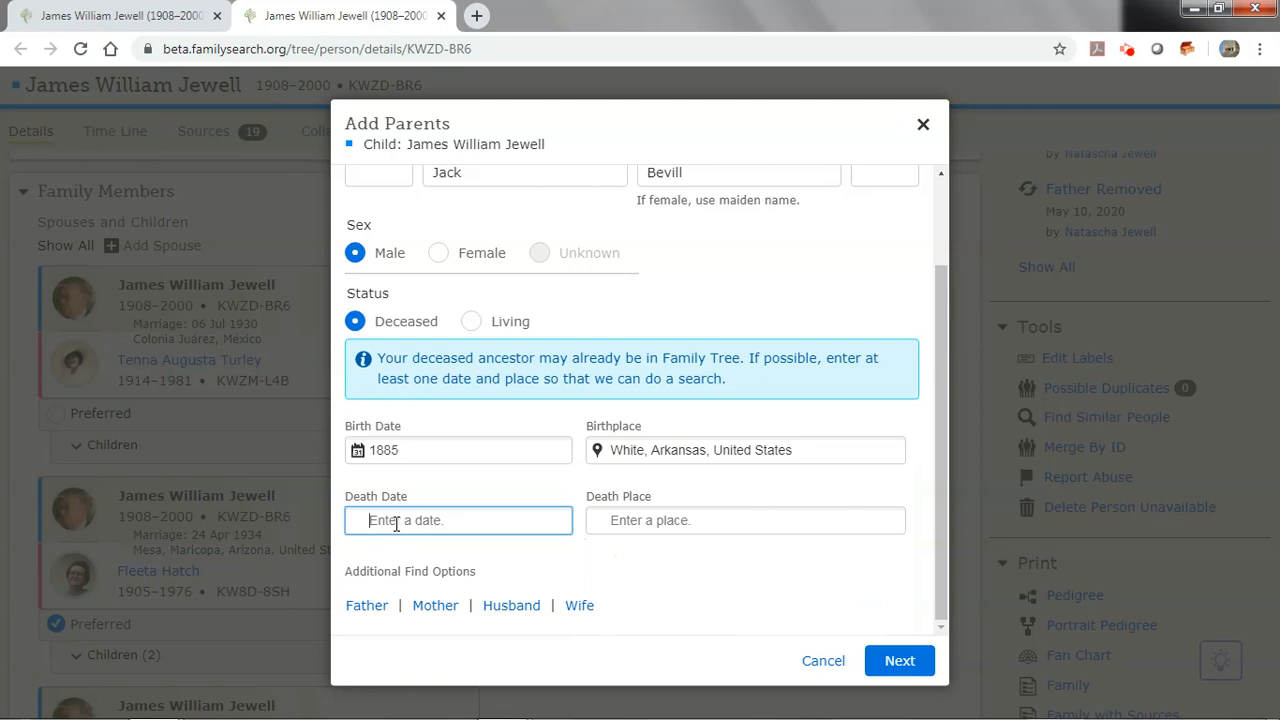
type("1920")
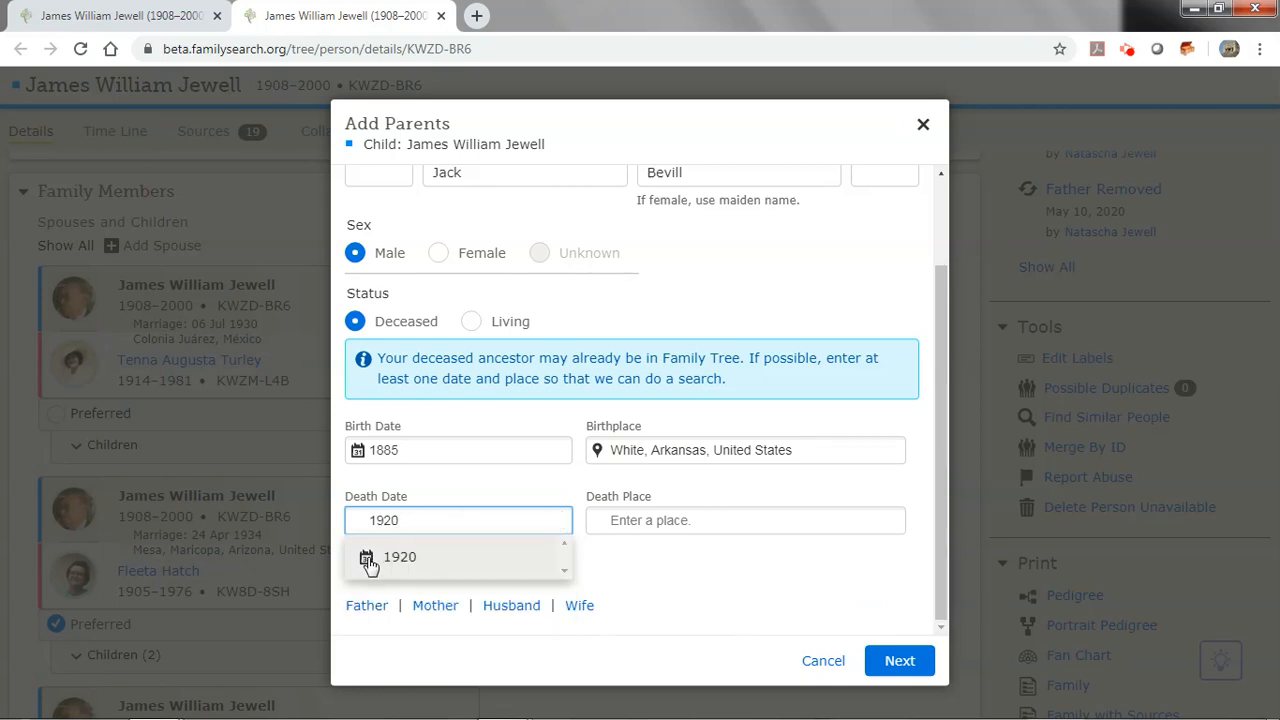
left_click(370, 562)
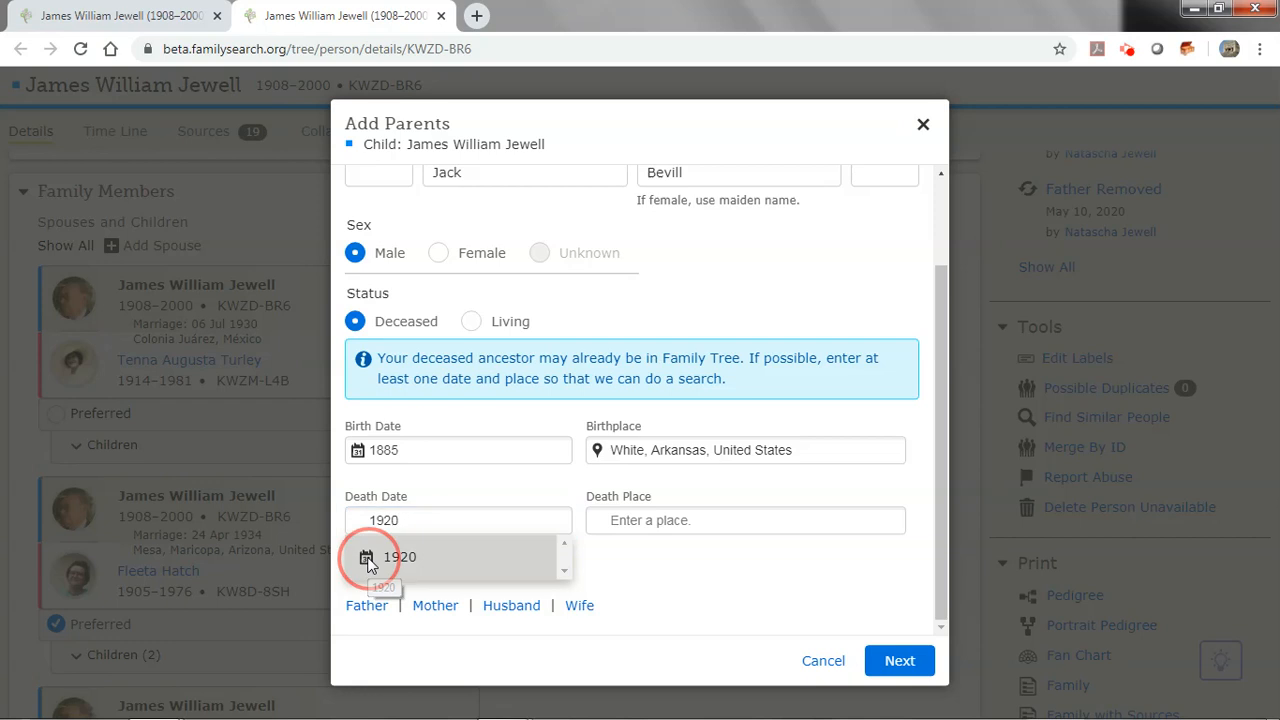
left_click(905, 664)
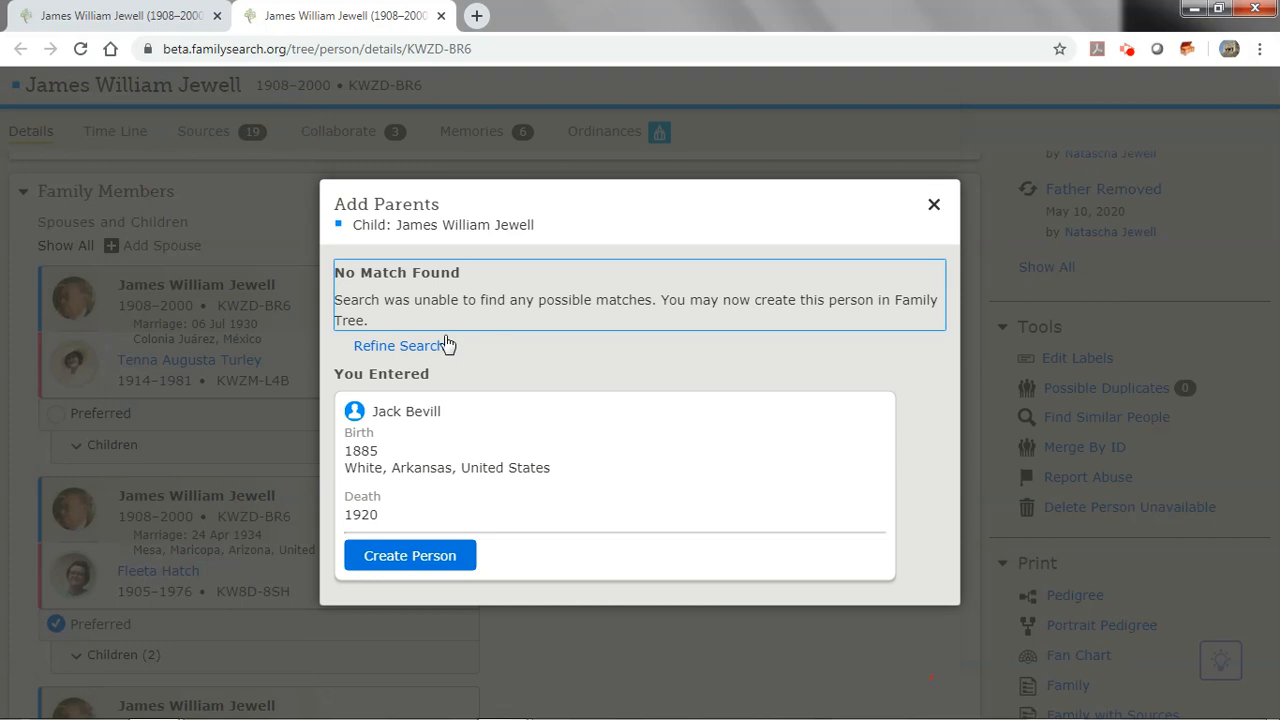
left_click(398, 557)
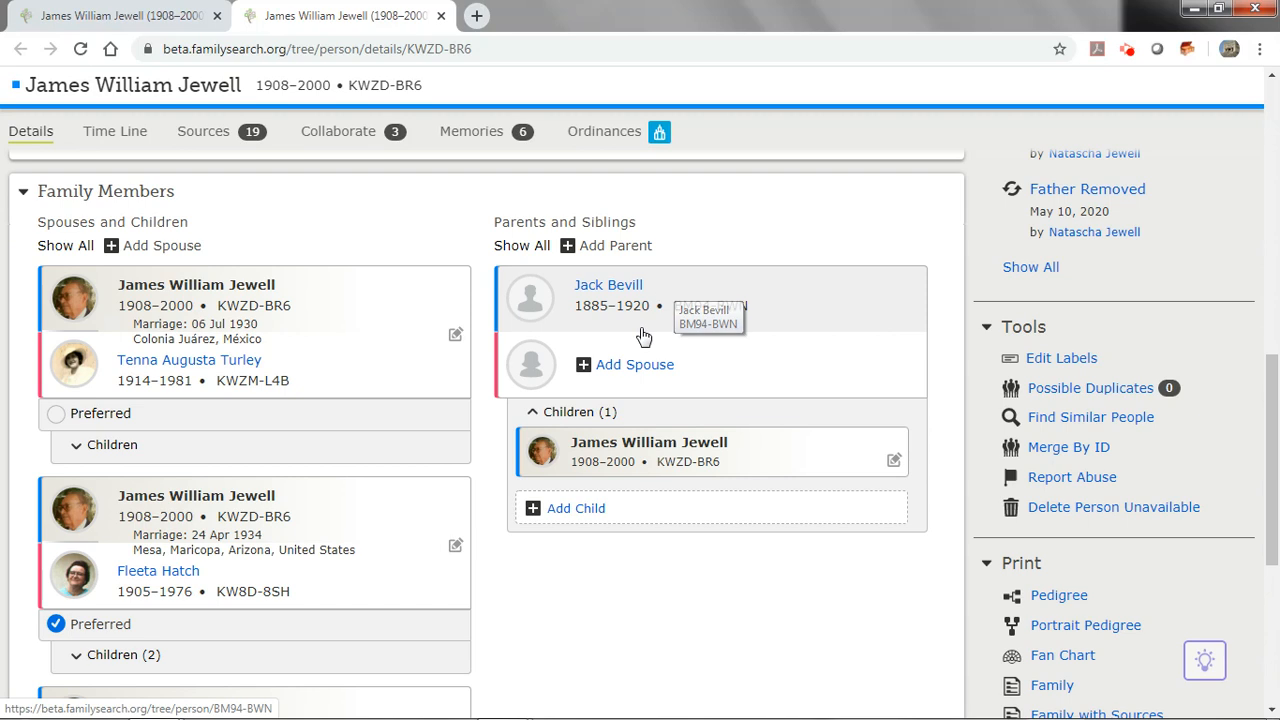
Step: Start adding a spouse for the new father, entering her first and maiden names with status Deceased
left_click(633, 367)
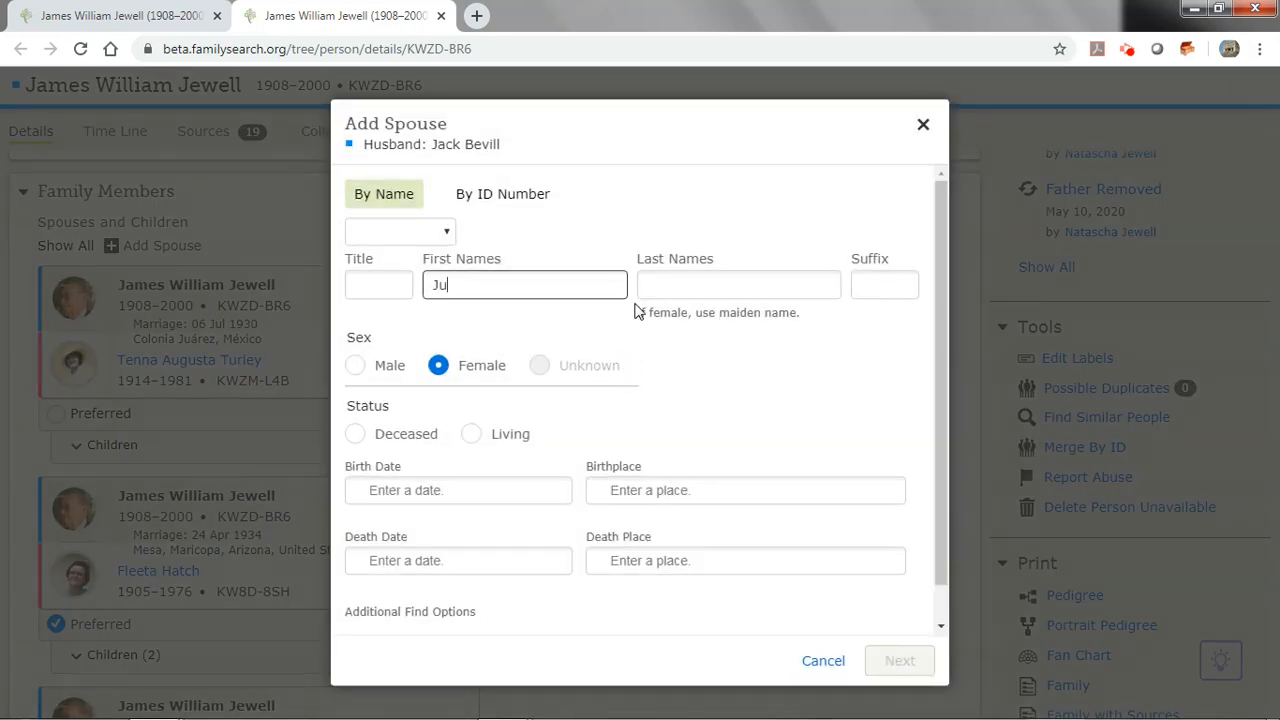
key("Tab")
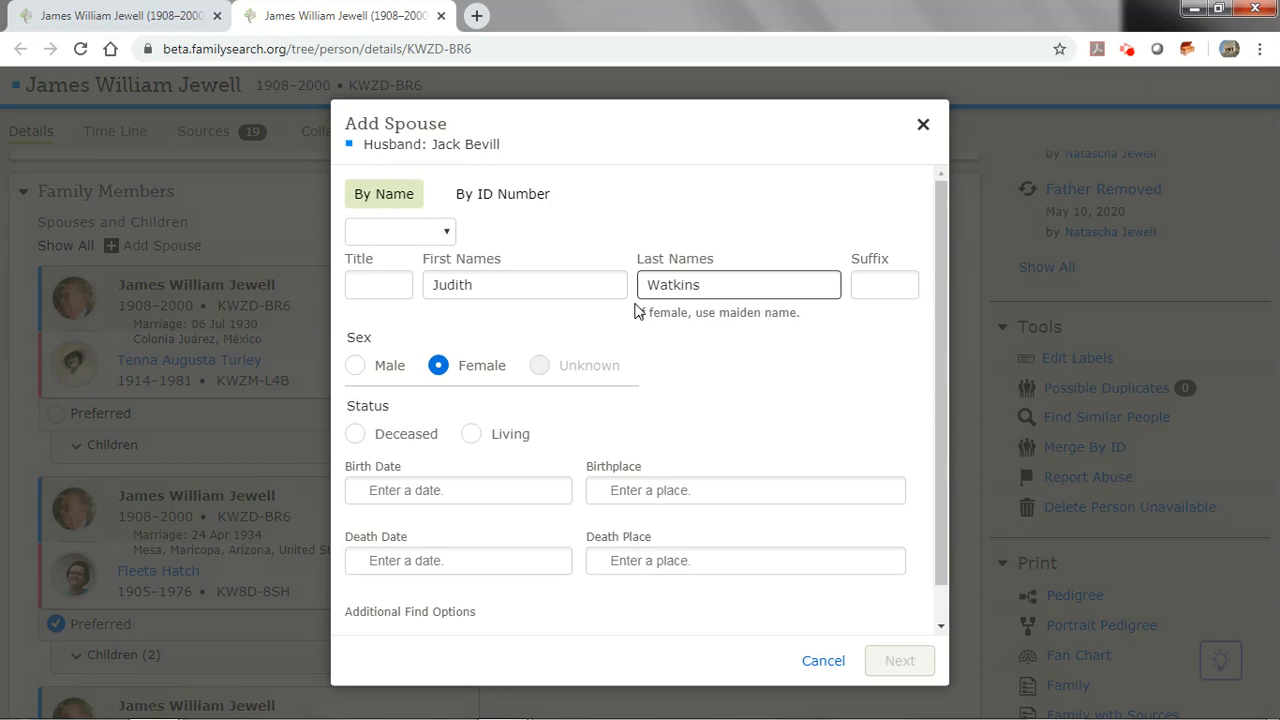
left_click(375, 433)
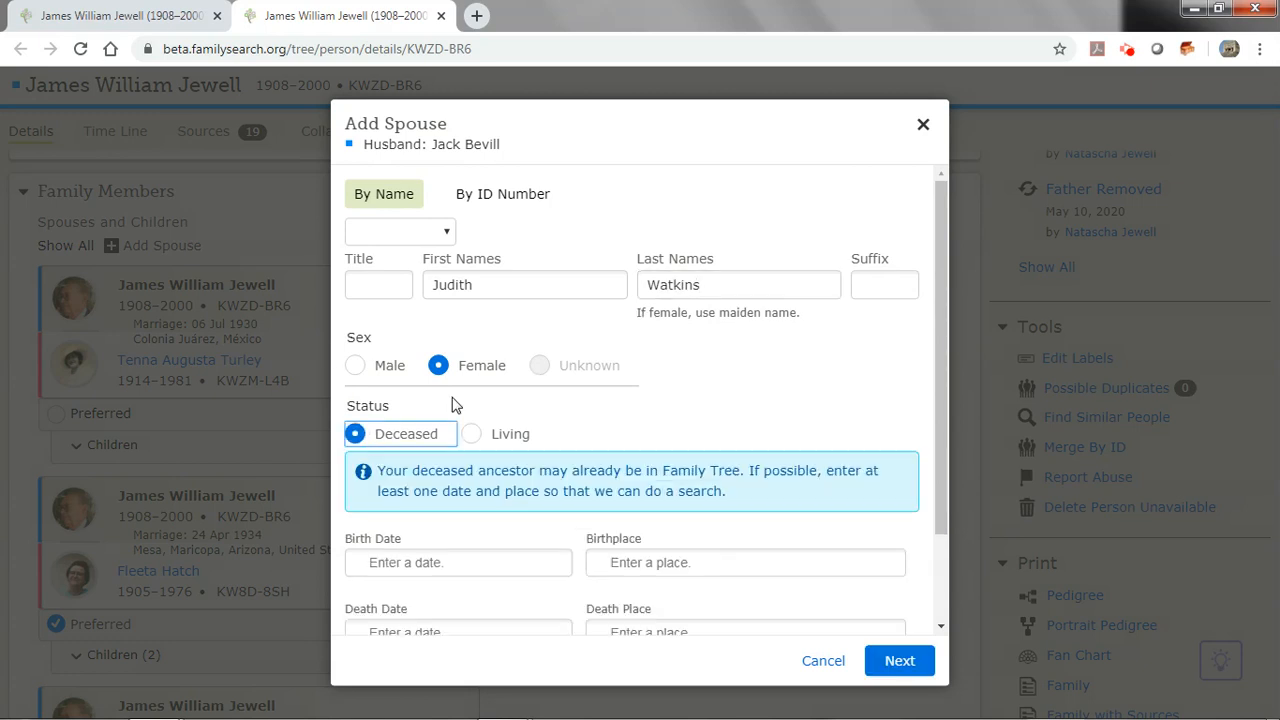
Step: Enter the spouse's birth month and year and the standardized birthplace Alabama, United States
left_click(403, 562)
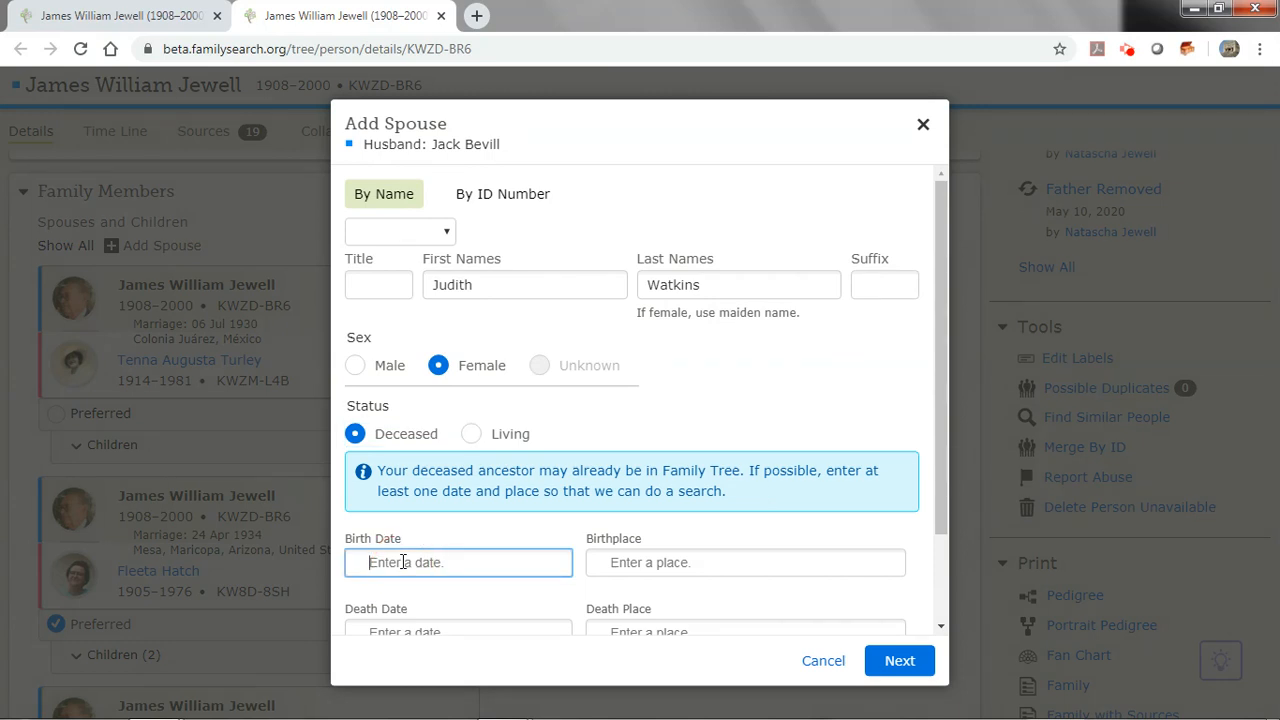
type("July 1876")
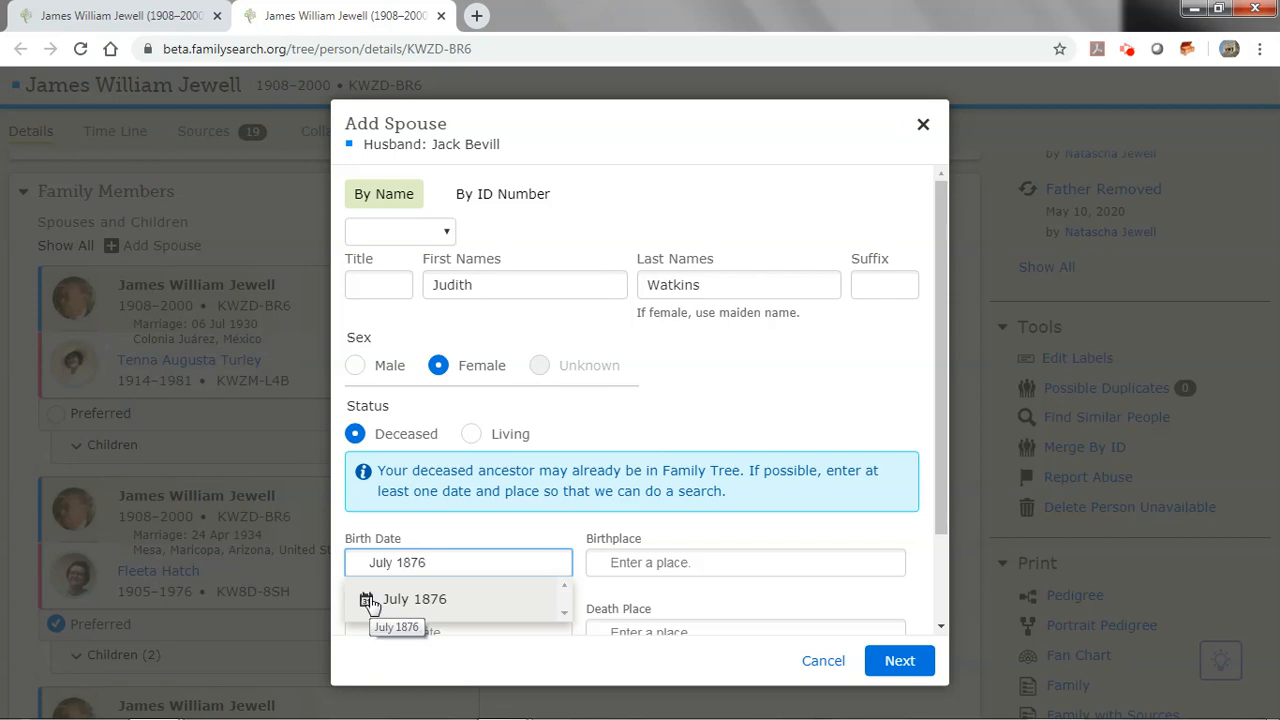
left_click(385, 603)
left_click(660, 558)
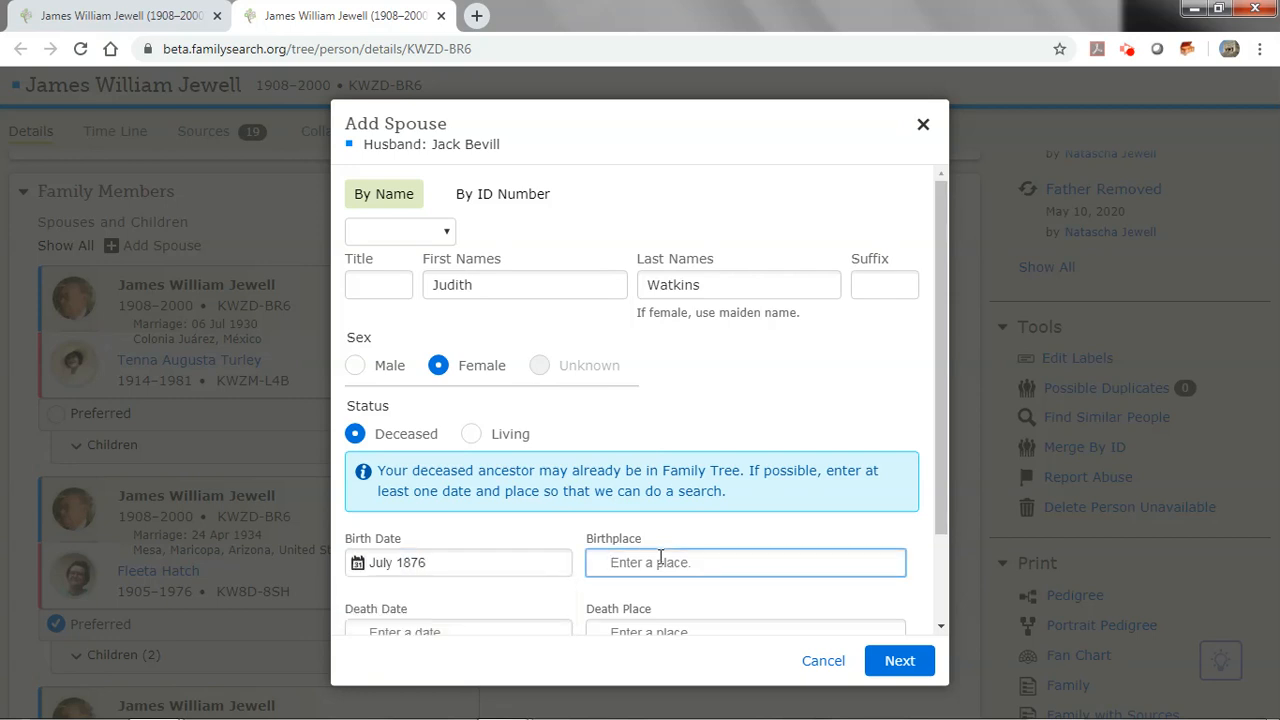
type("Alabama")
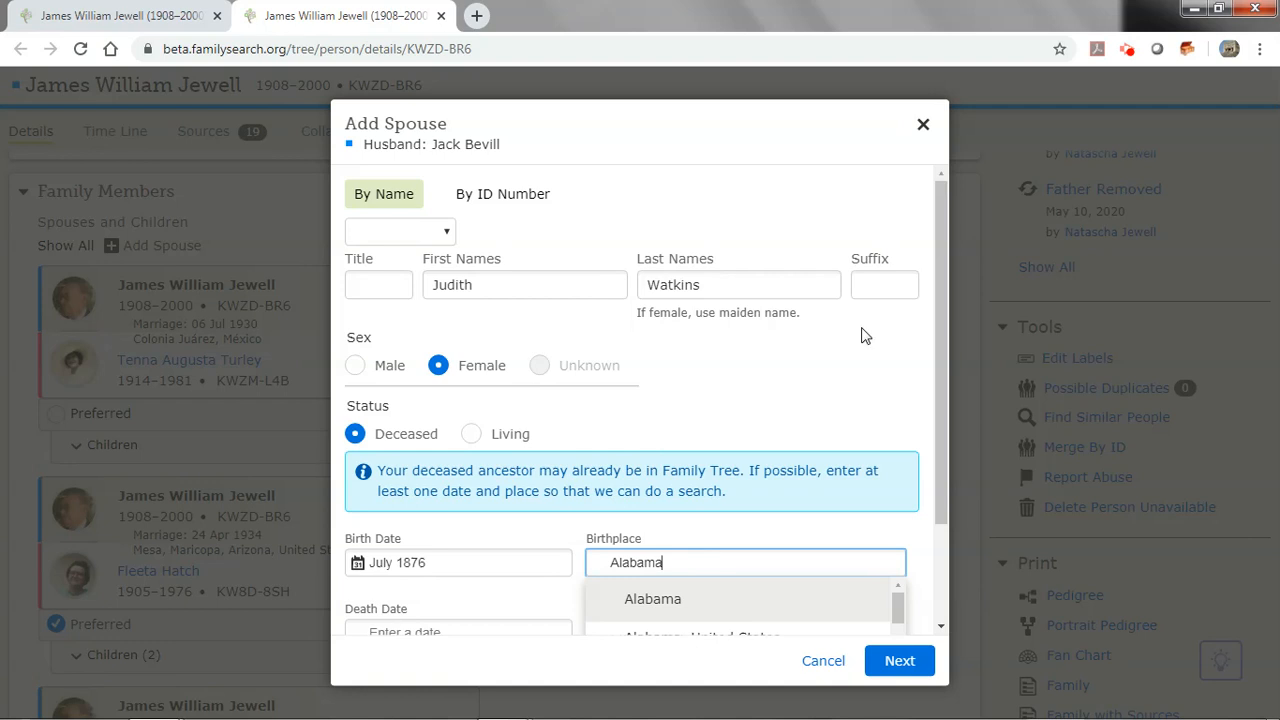
left_click_drag(943, 283, 940, 395)
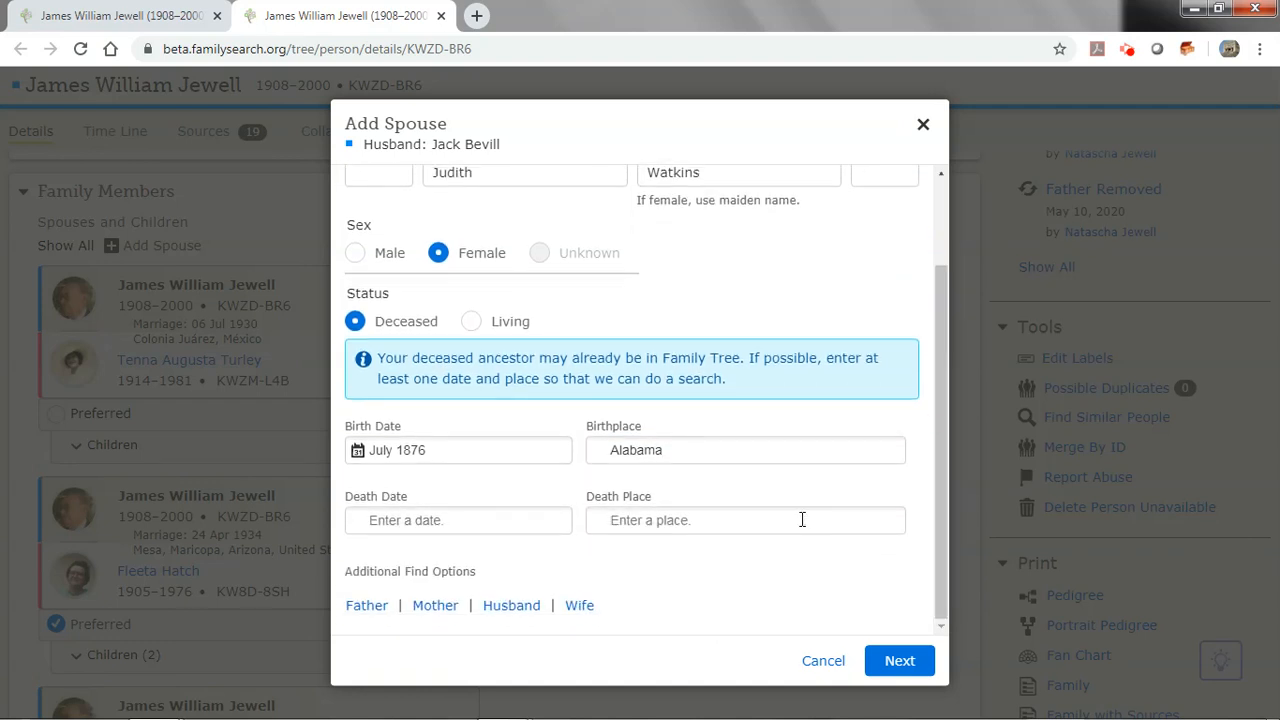
left_click(676, 450)
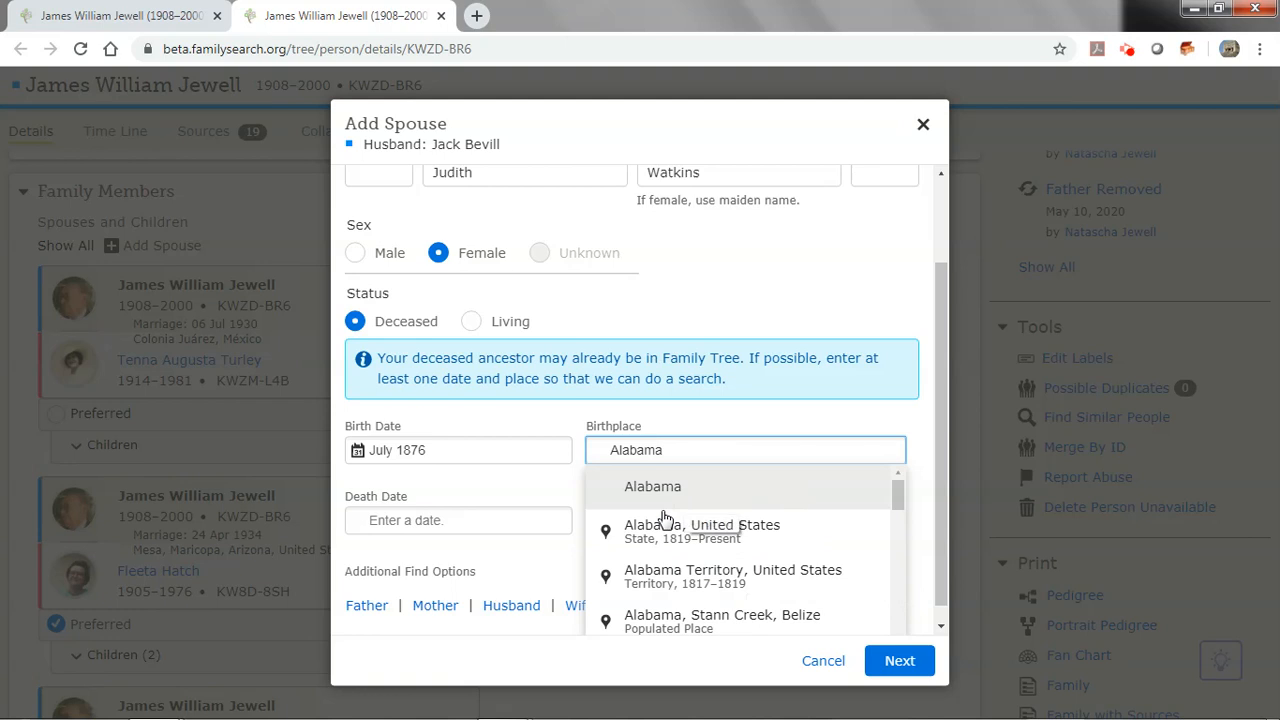
left_click(607, 533)
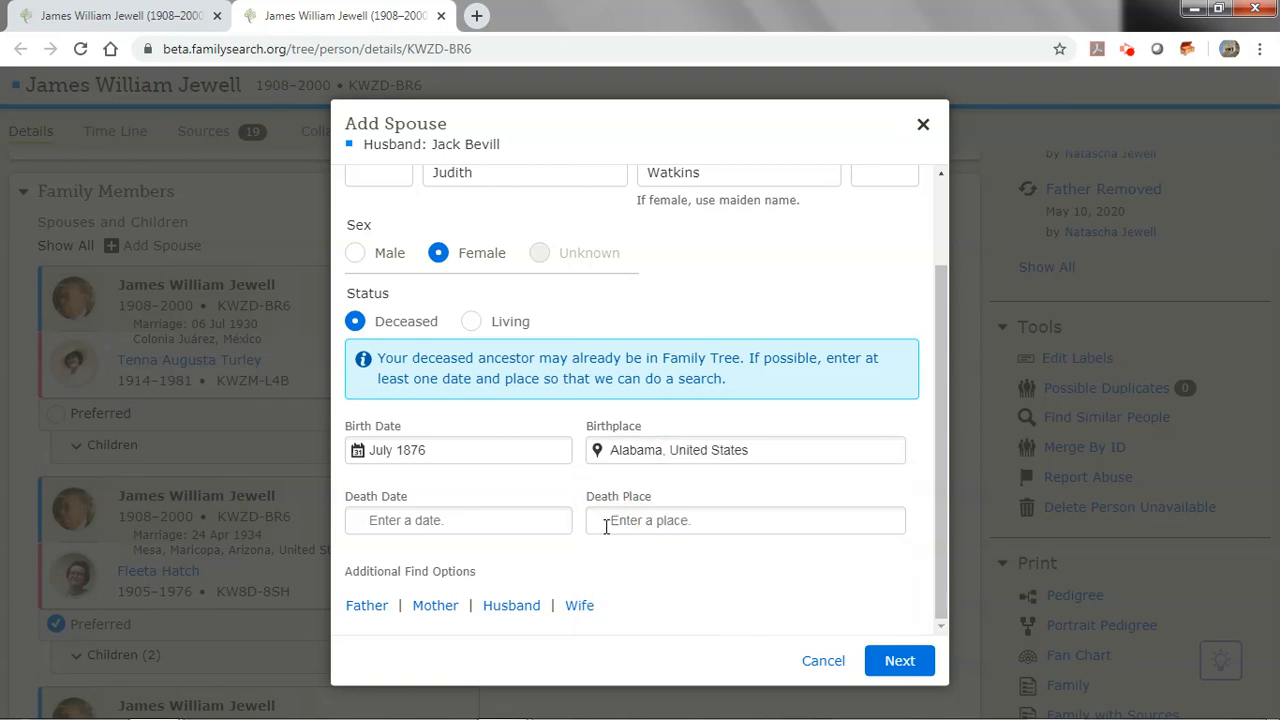
Step: Set the spouse's death date to the standardized after 18 April 1910
left_click(441, 518)
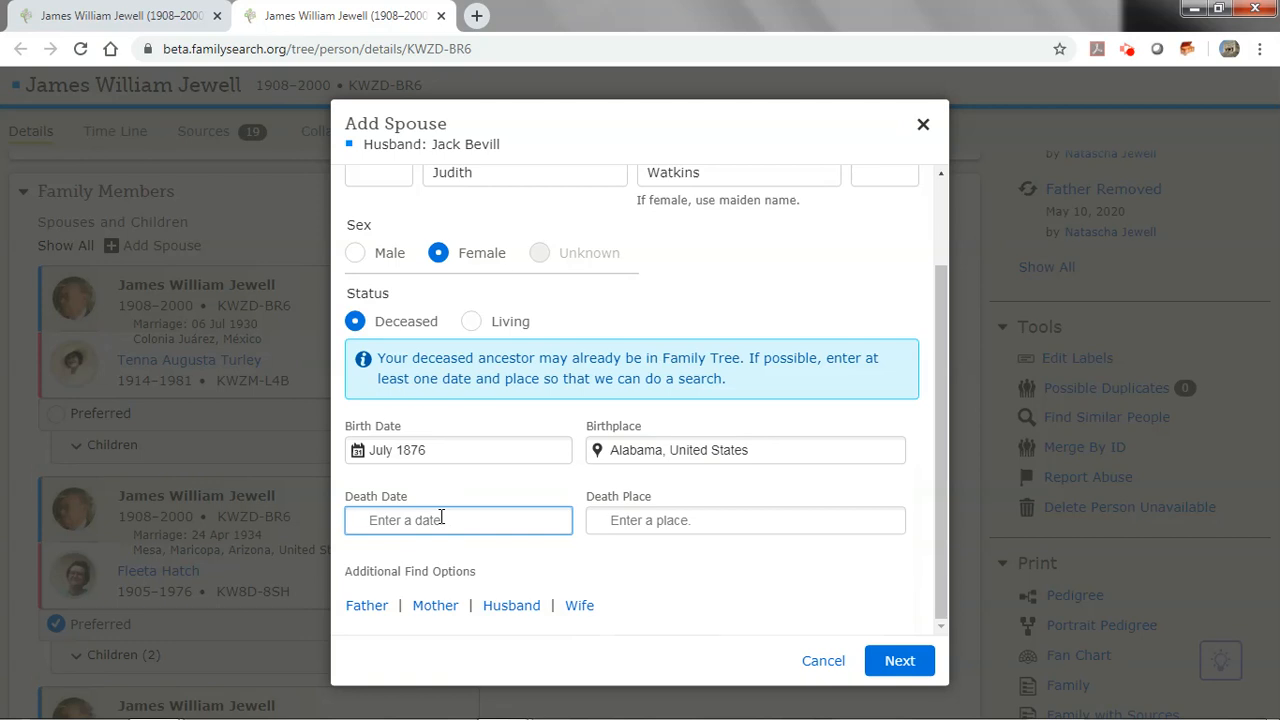
type("After 18 apr")
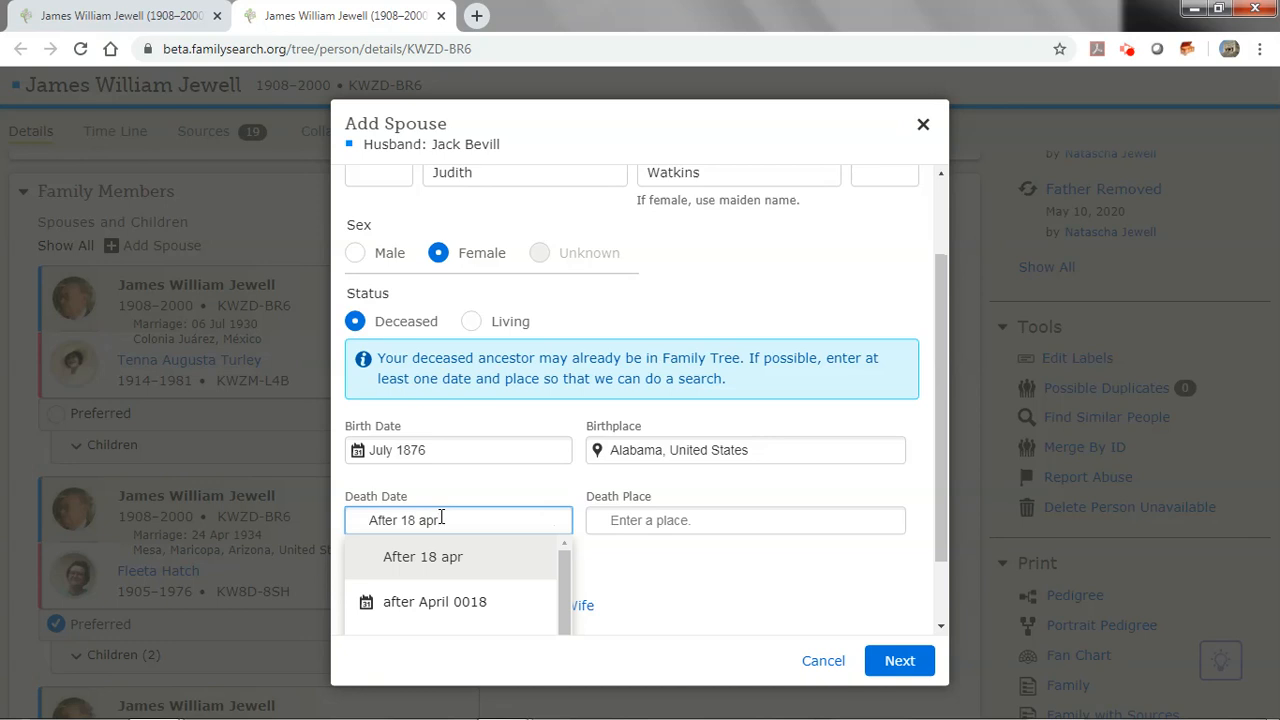
type("1910")
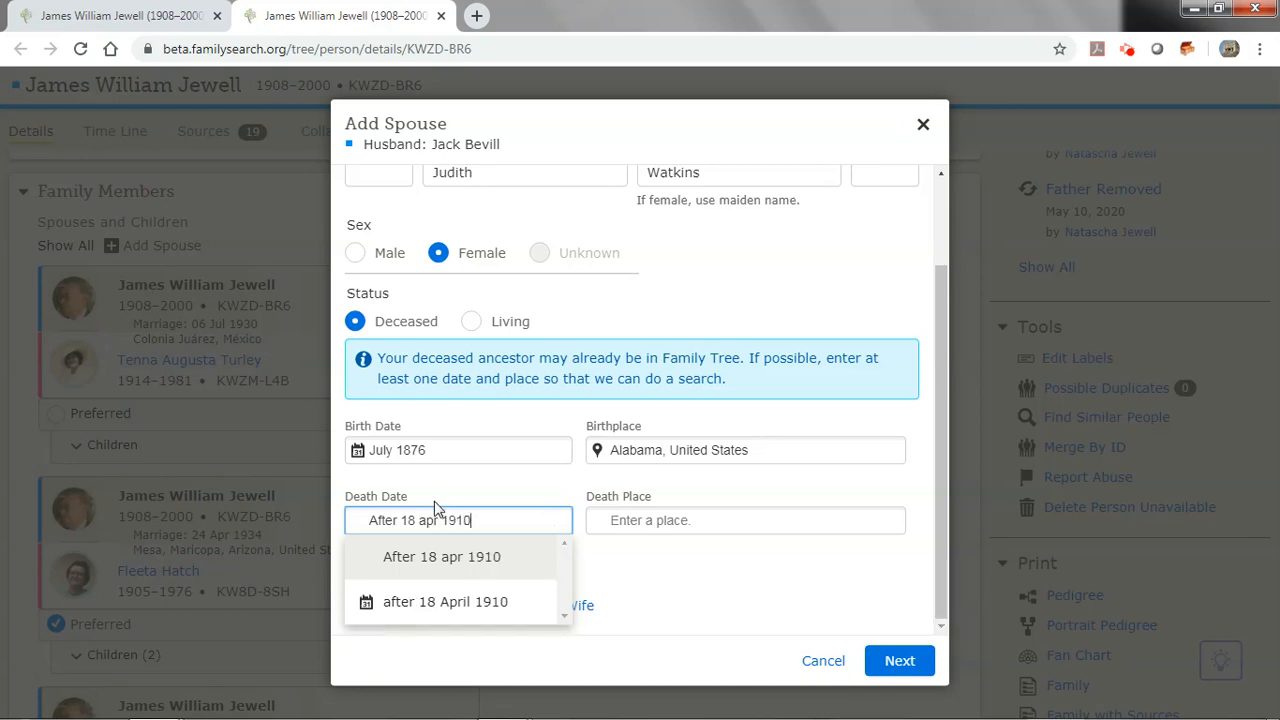
left_click(368, 605)
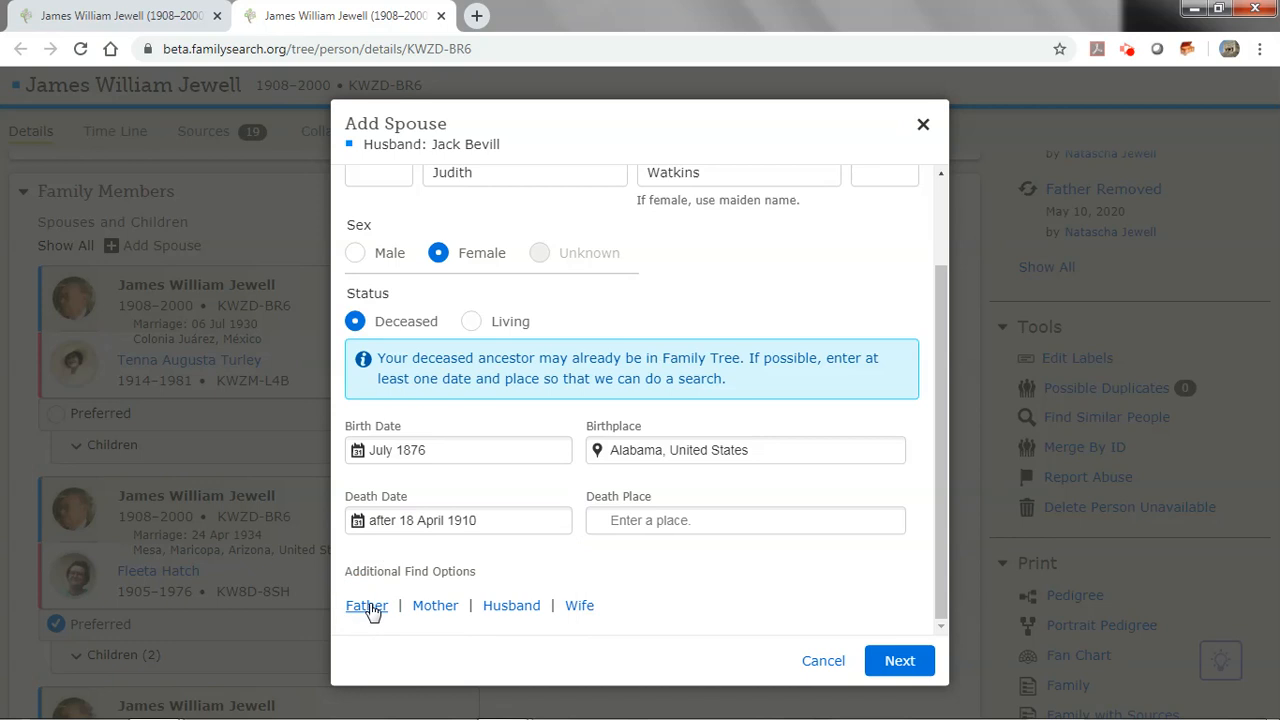
Step: Set the spouse's death place to White, Arkansas, United States and add the existing tree match as the father's wife
left_click(619, 522)
type("V")
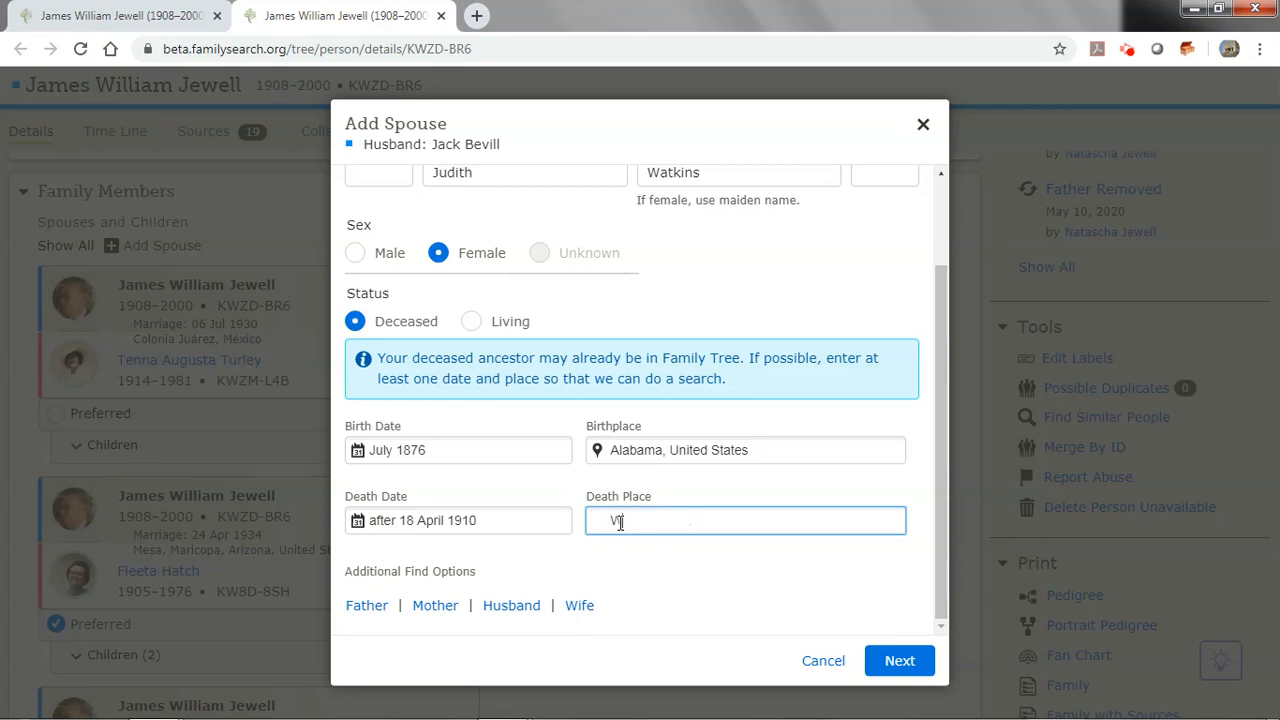
type("hite County")
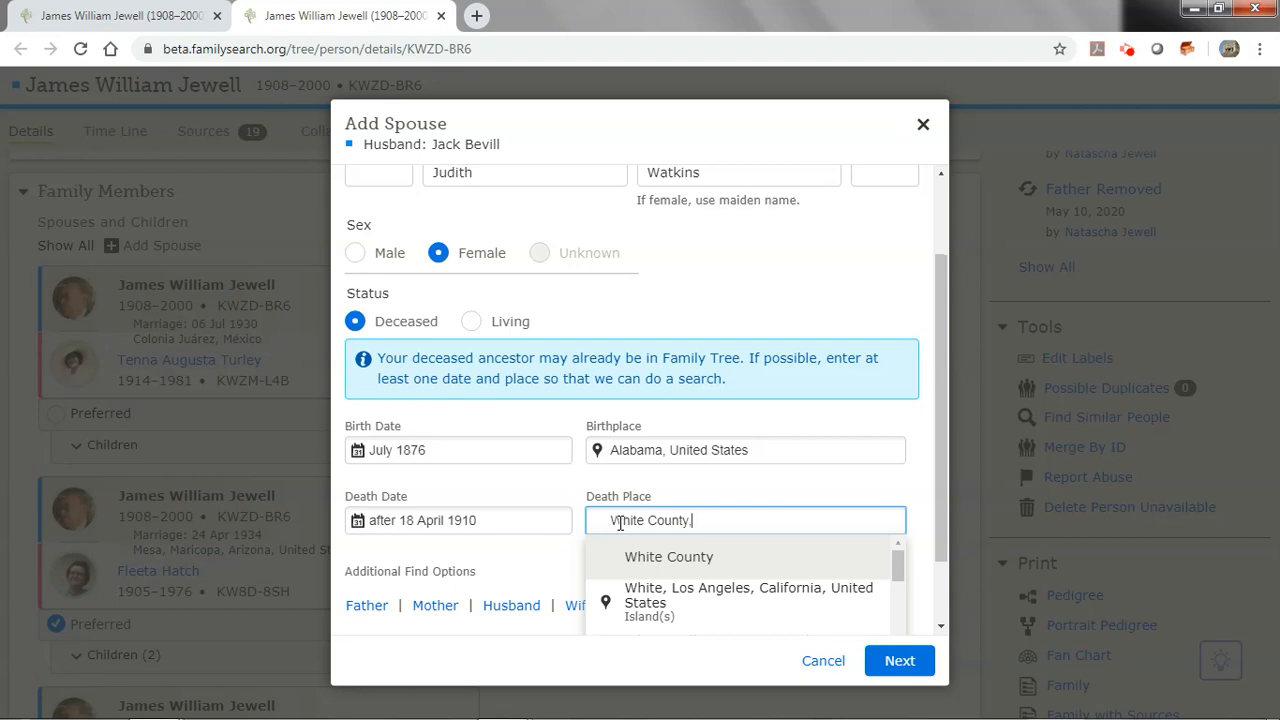
type(", arkansas")
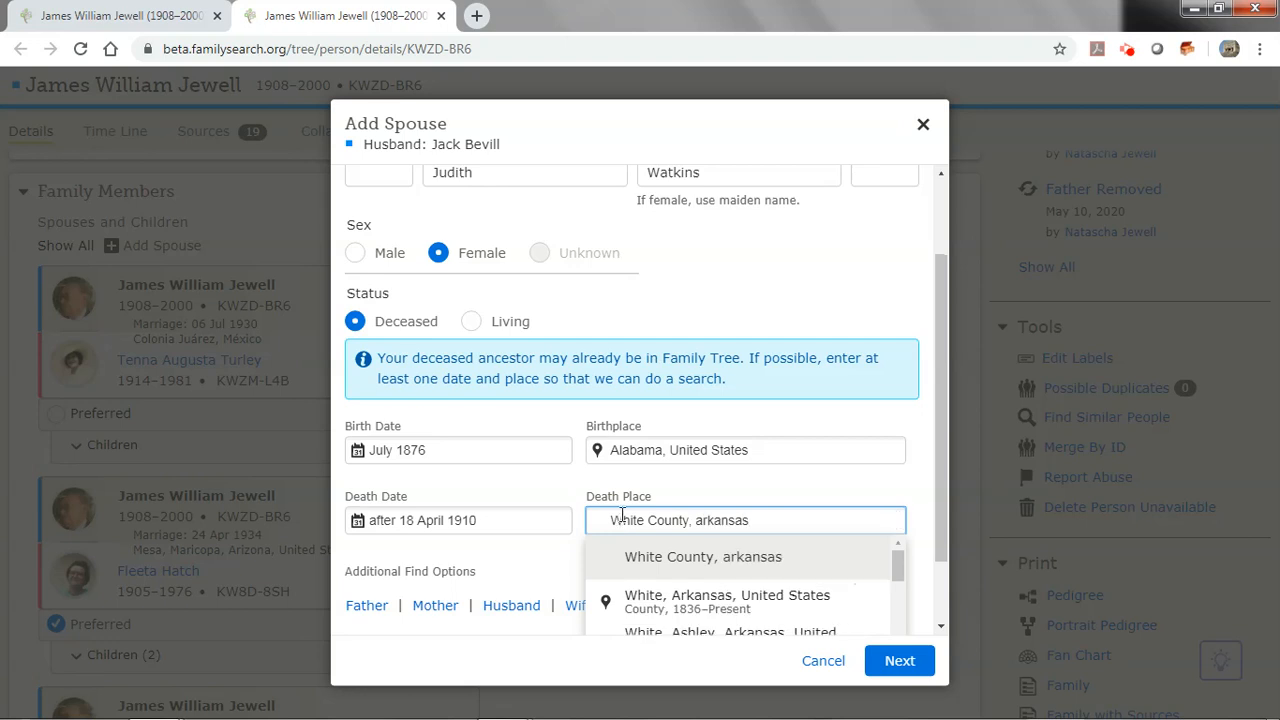
left_click(610, 608)
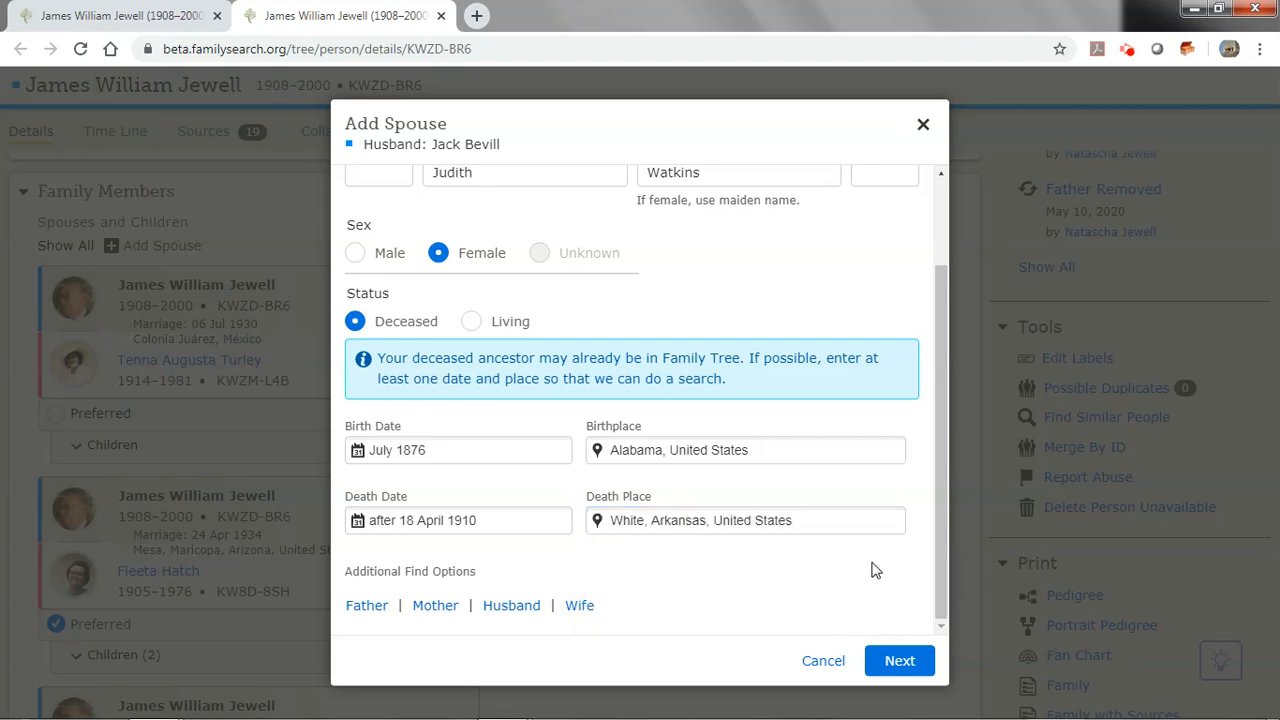
left_click(899, 662)
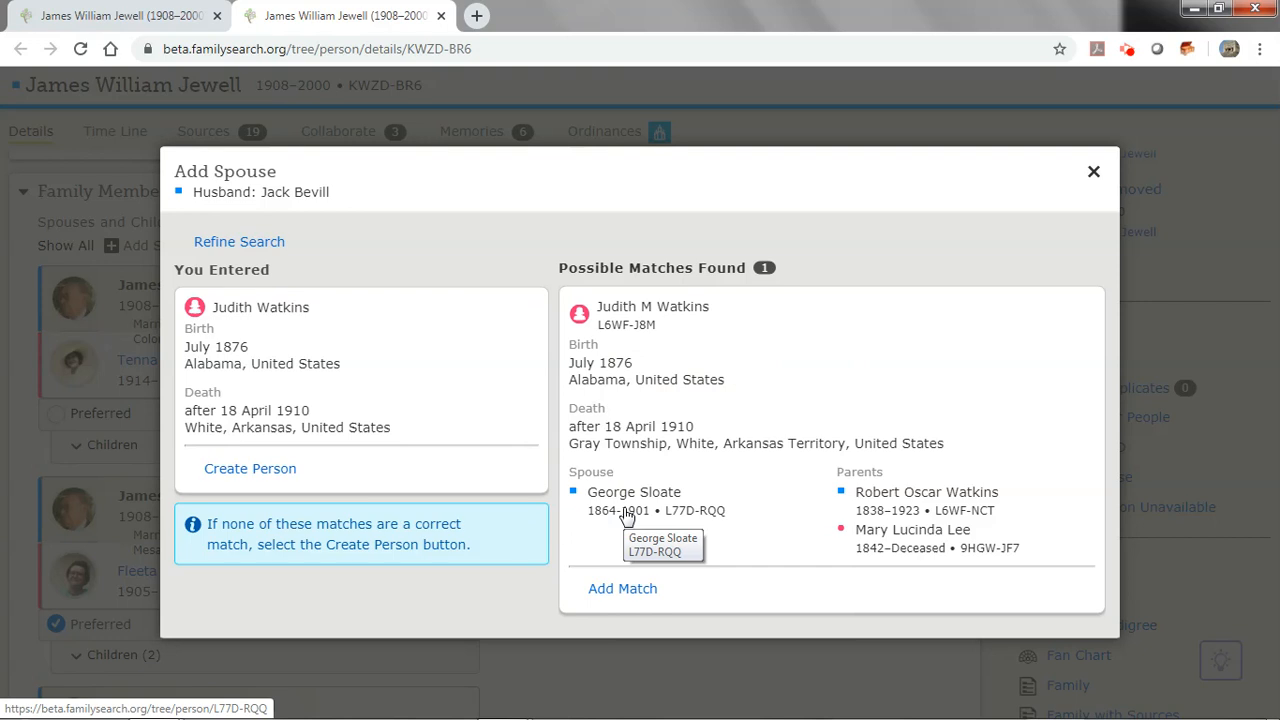
left_click(618, 592)
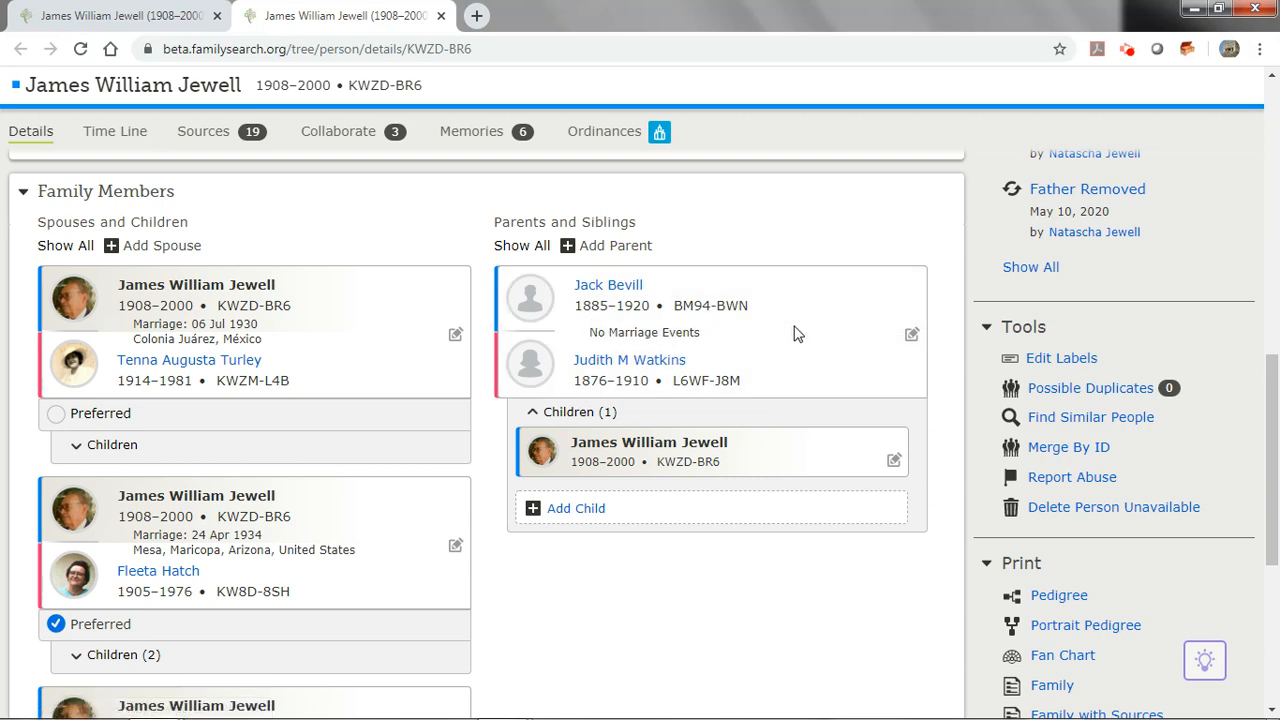
Step: Add a Lived Together event to the parents' couple relationship, with the standardized date about 1906
left_click(912, 336)
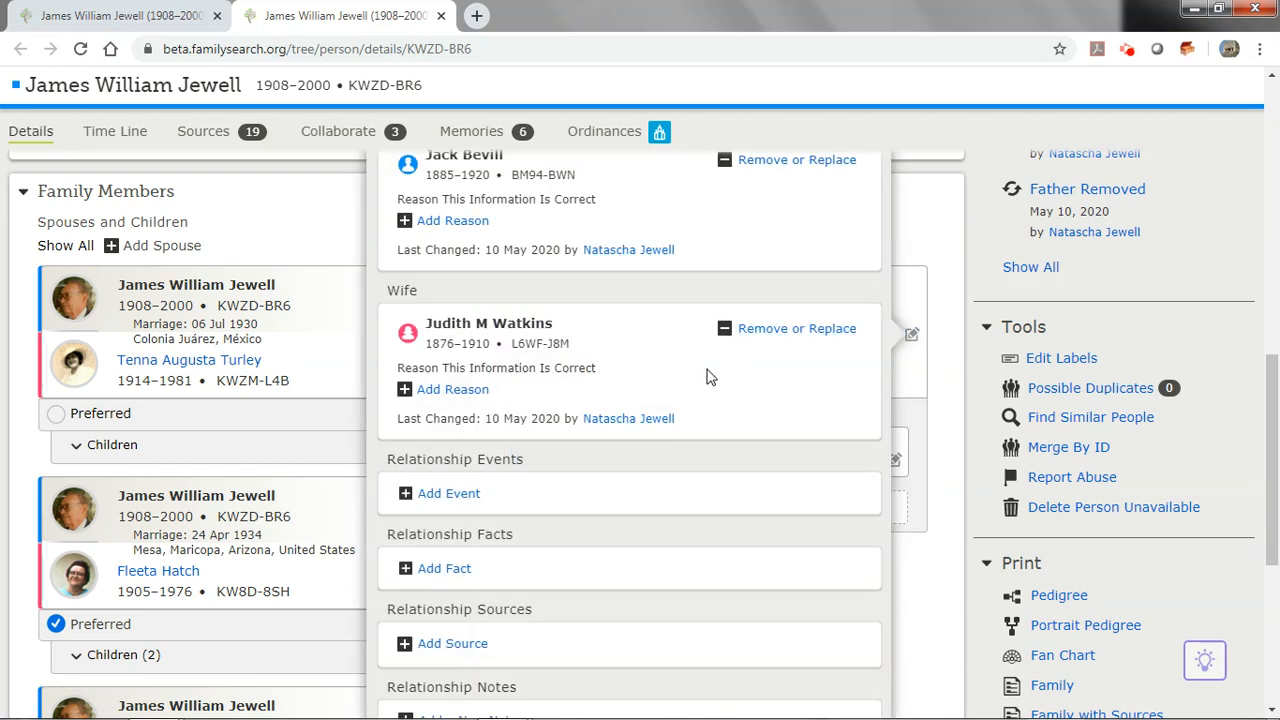
scroll(709, 374, "up", 1)
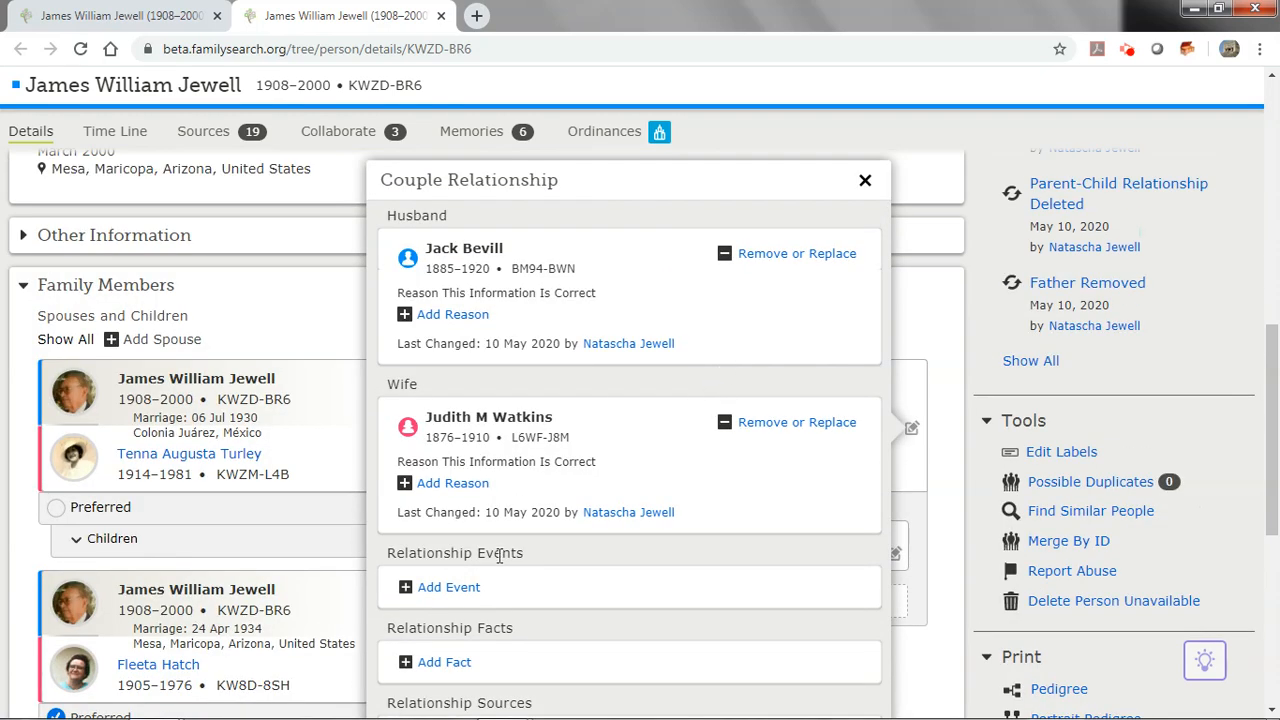
left_click(458, 592)
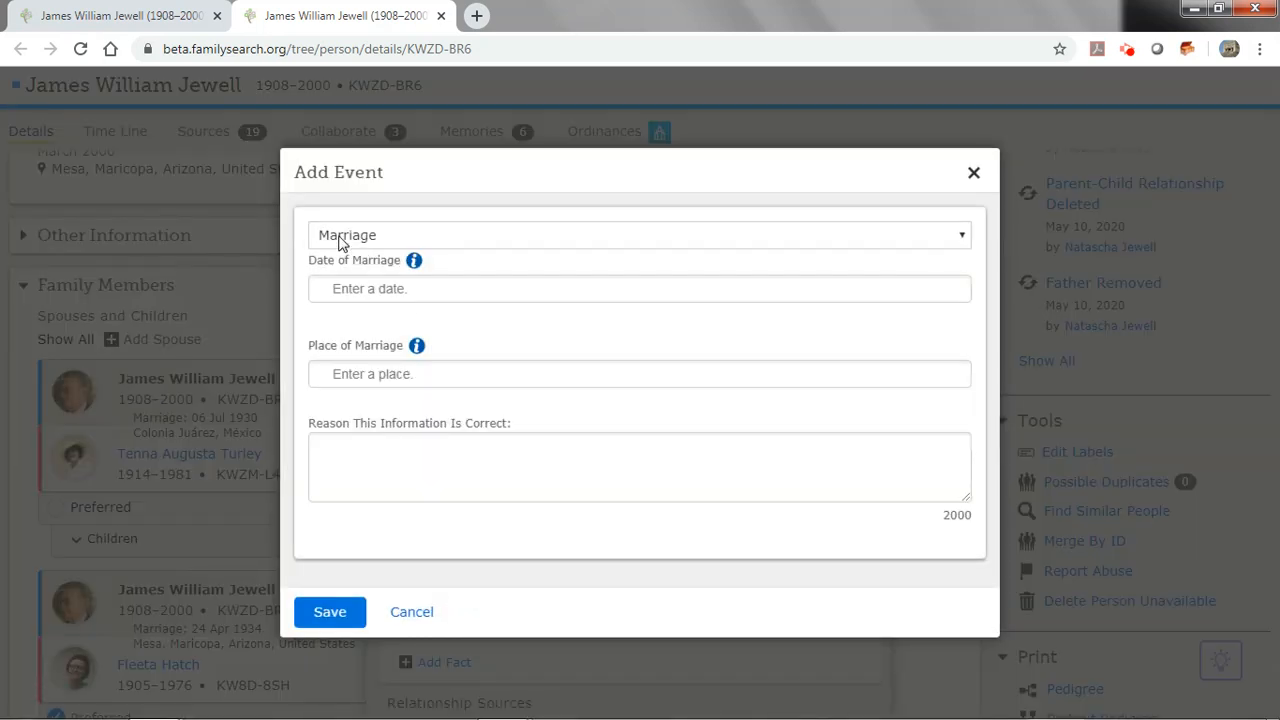
left_click(962, 237)
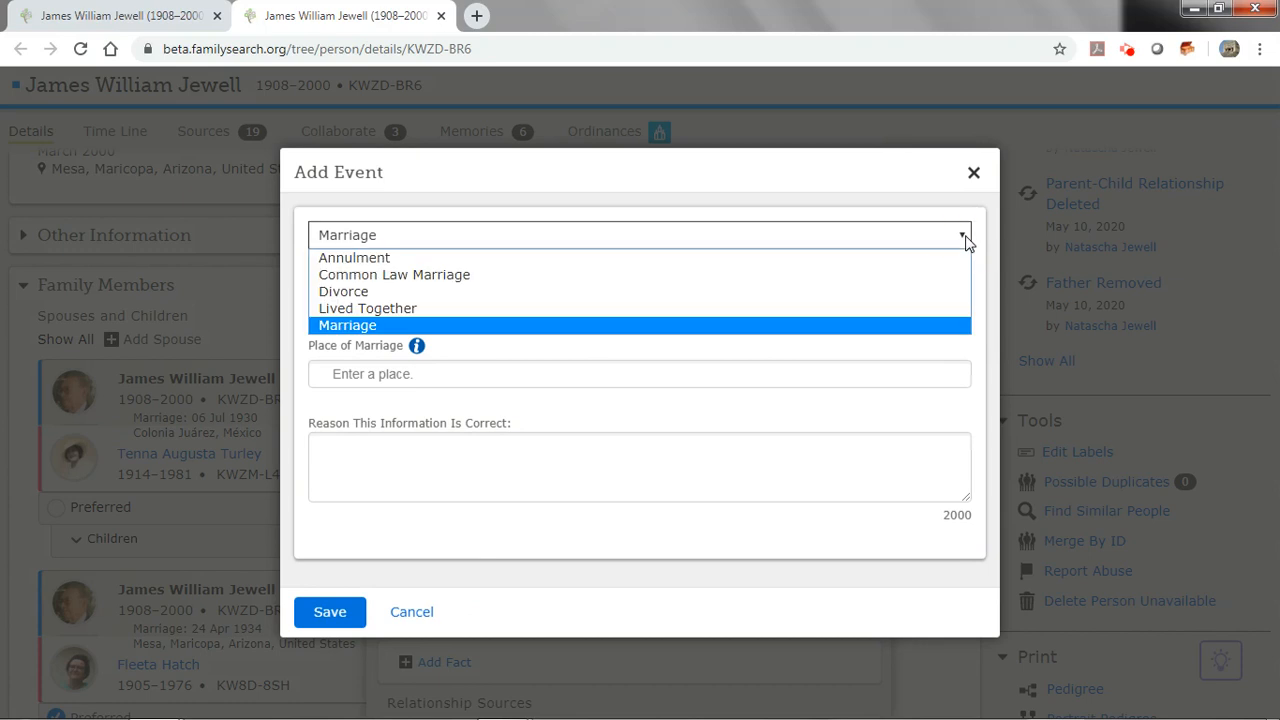
left_click(418, 312)
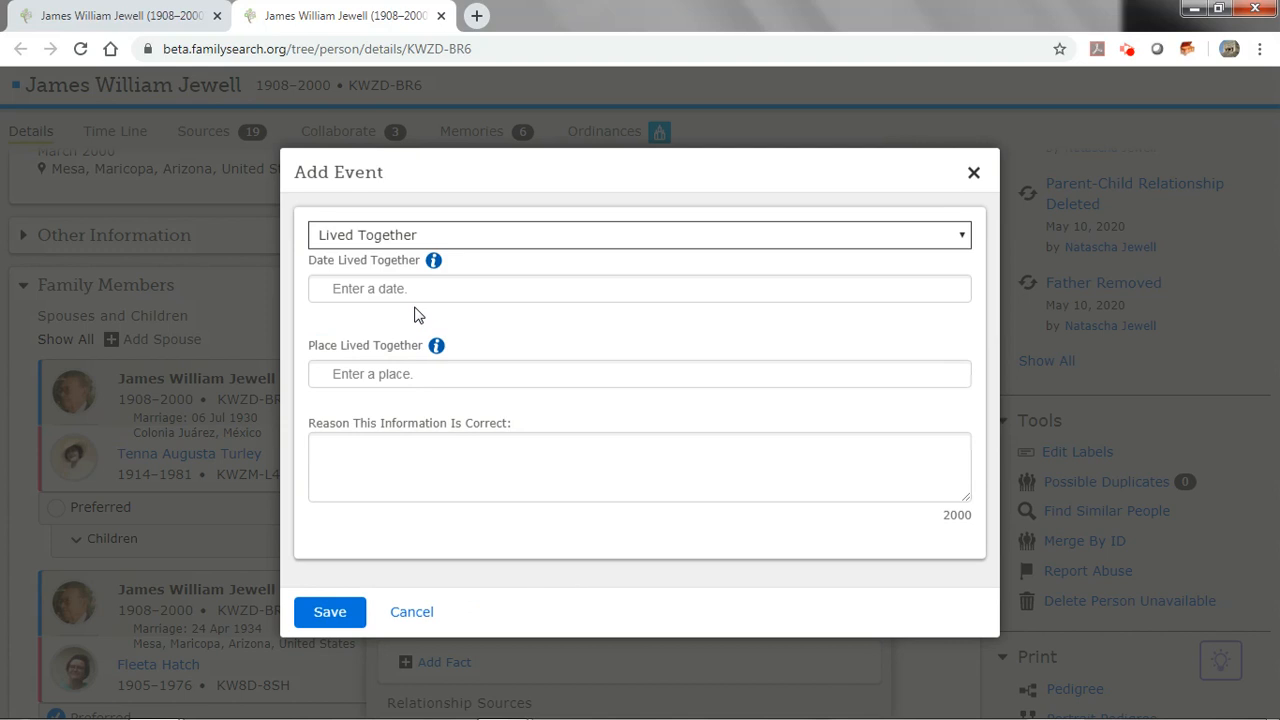
left_click(414, 287)
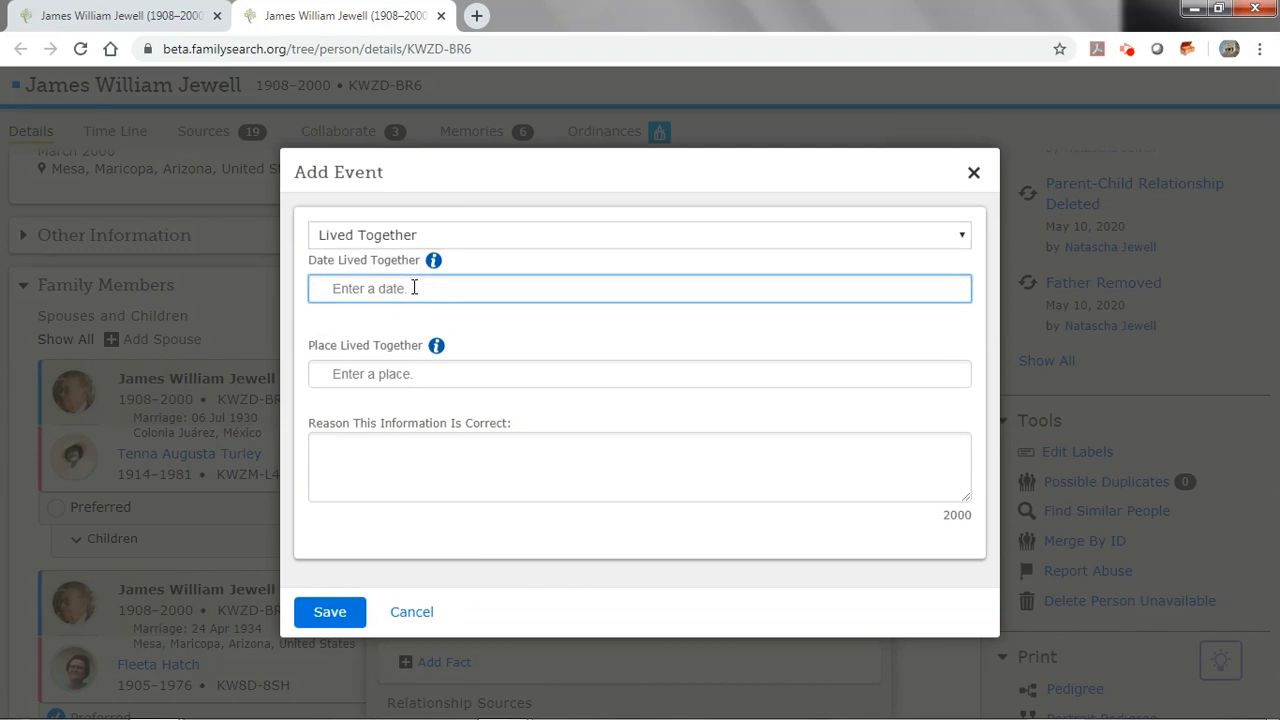
type("About")
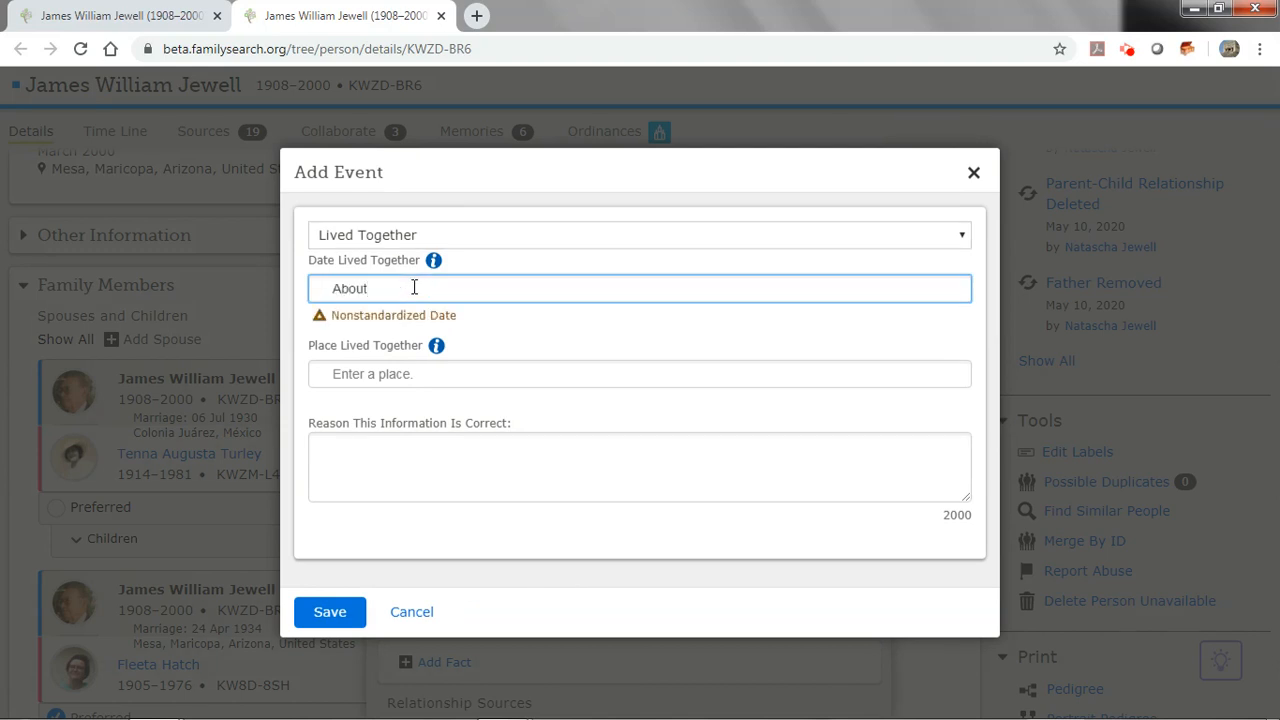
type(" 1906")
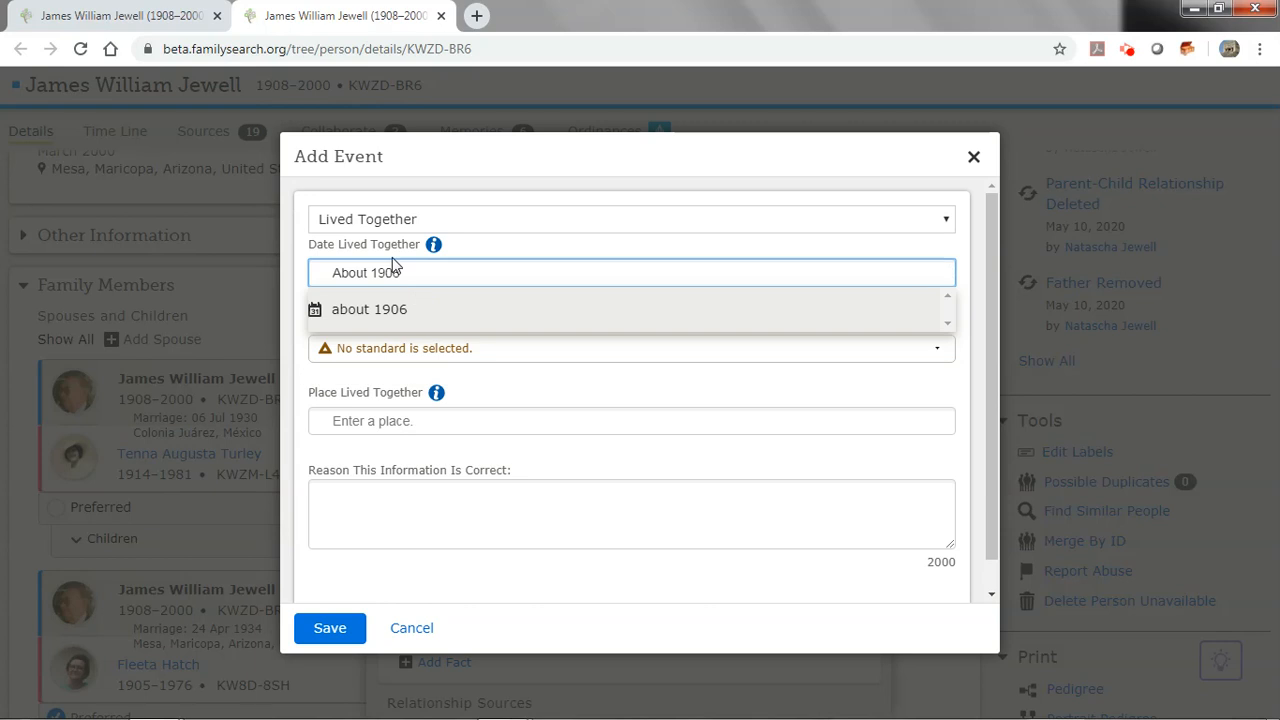
left_click(334, 309)
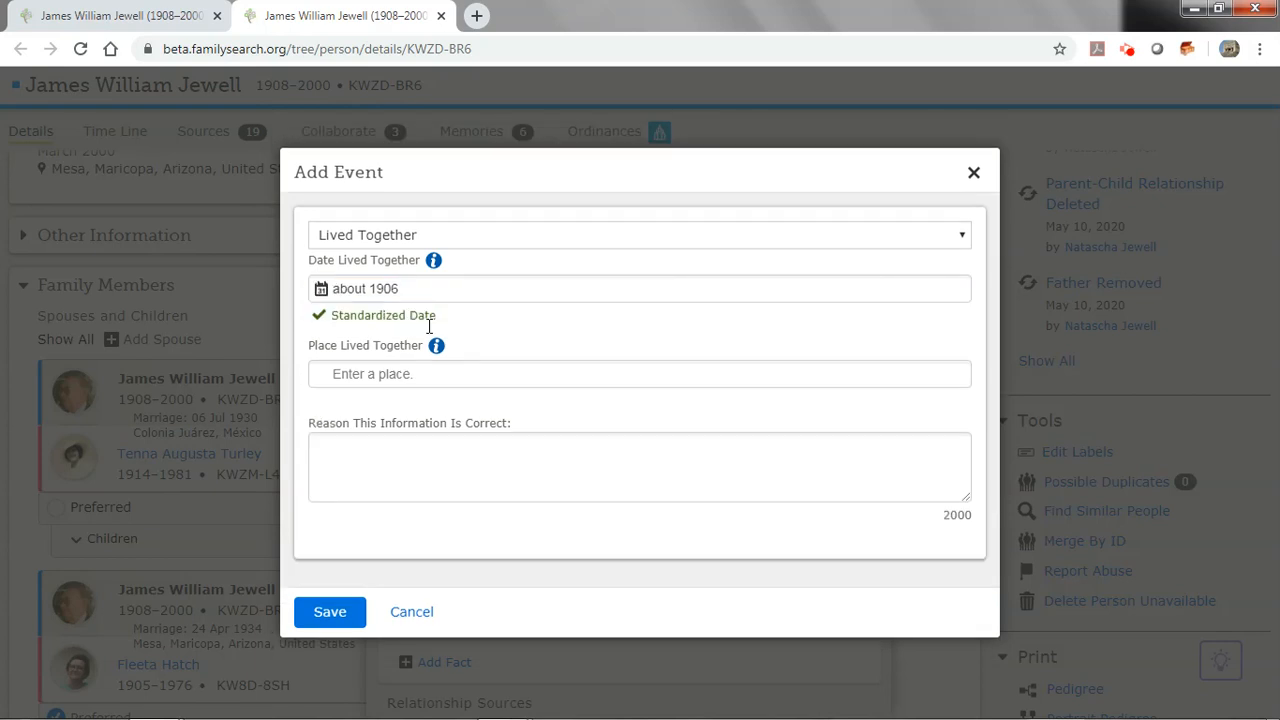
Step: Set the place lived together to White, Arkansas, United States, save the event and close the couple relationship
left_click(384, 373)
type("Whi")
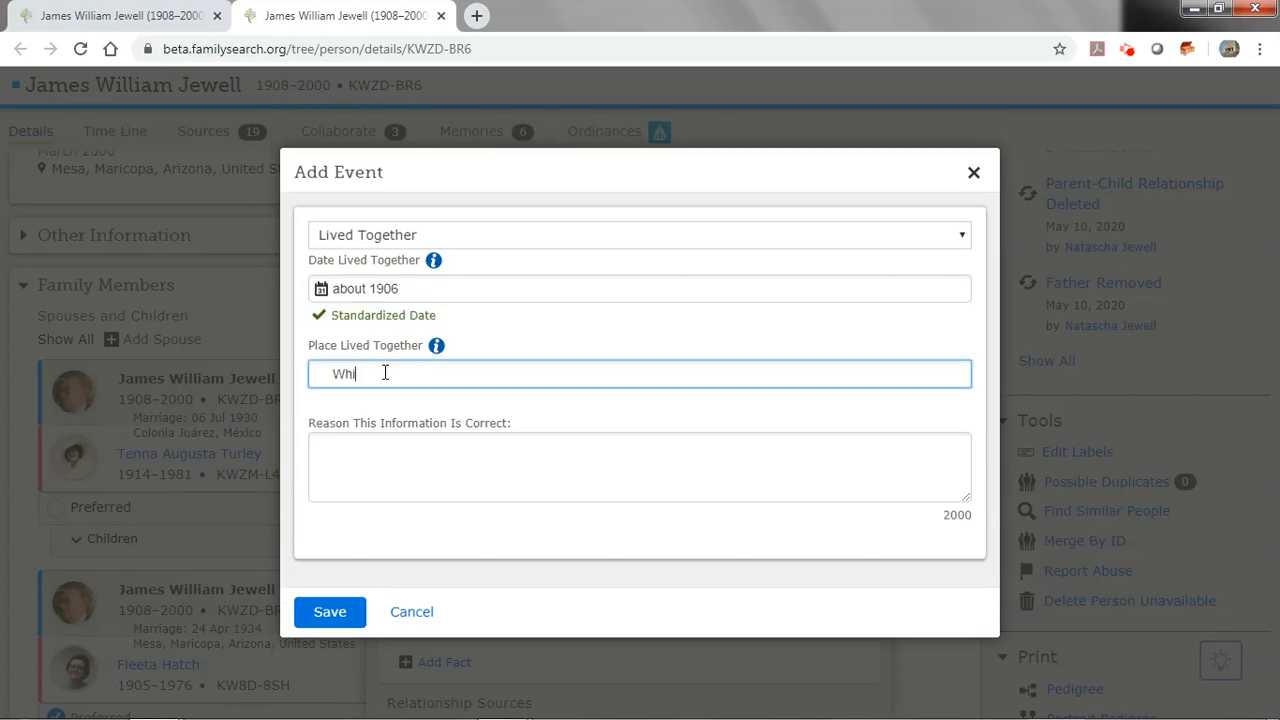
type("te County Ar")
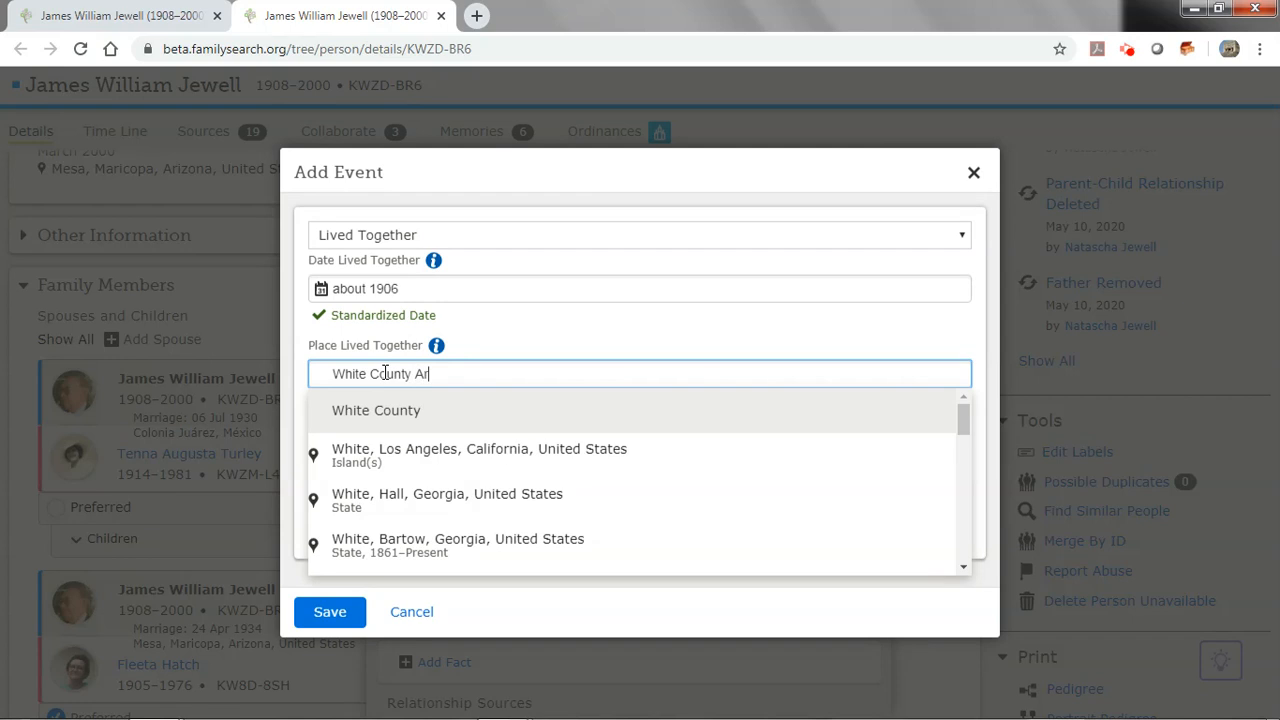
type("kansas")
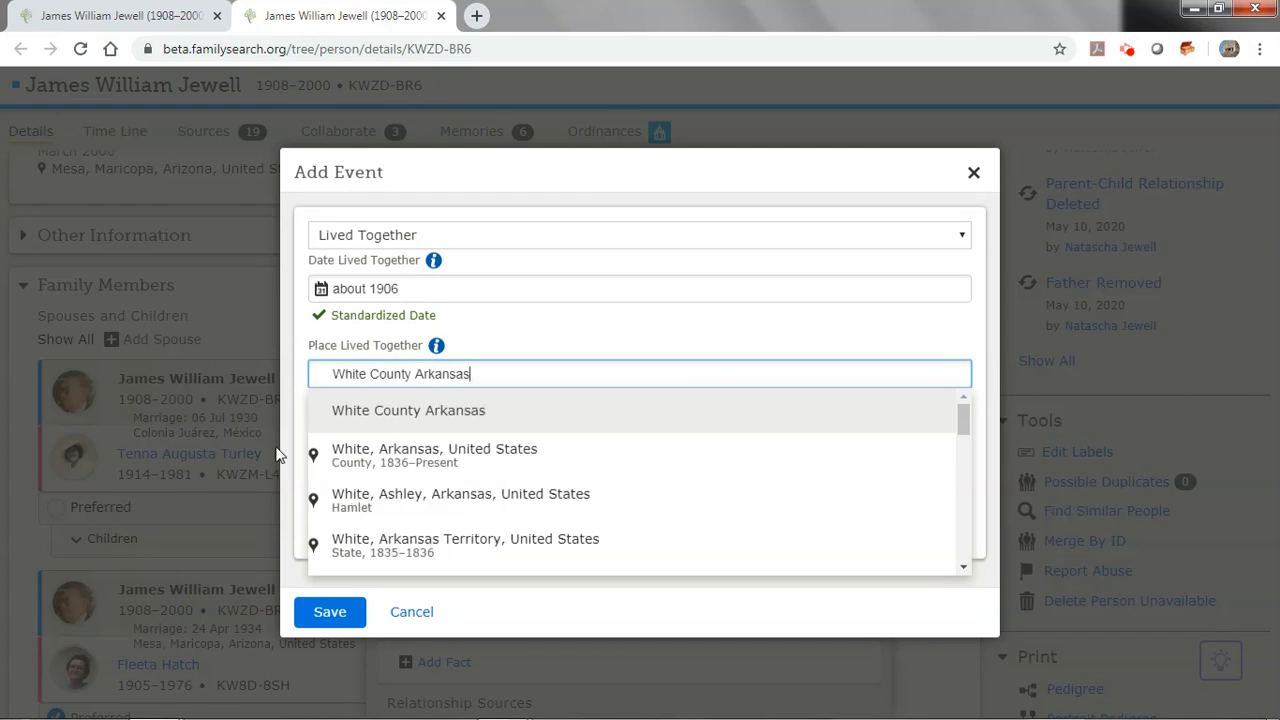
left_click(330, 456)
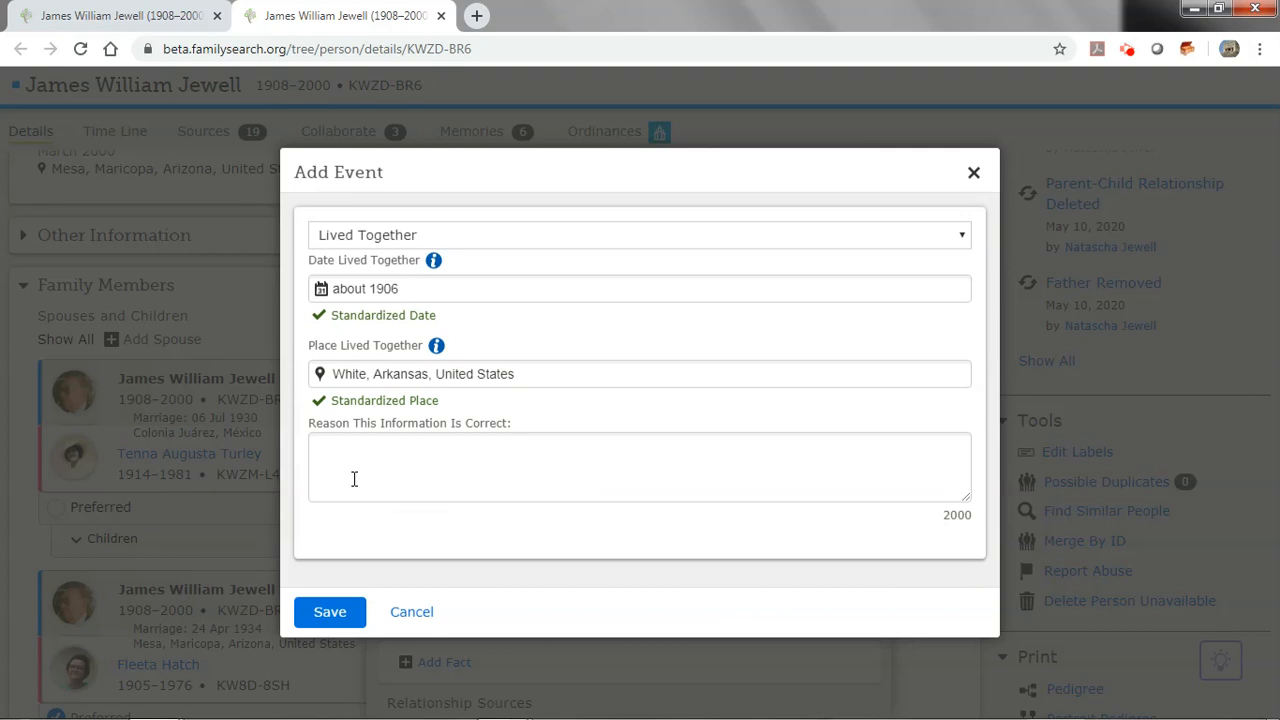
left_click(329, 613)
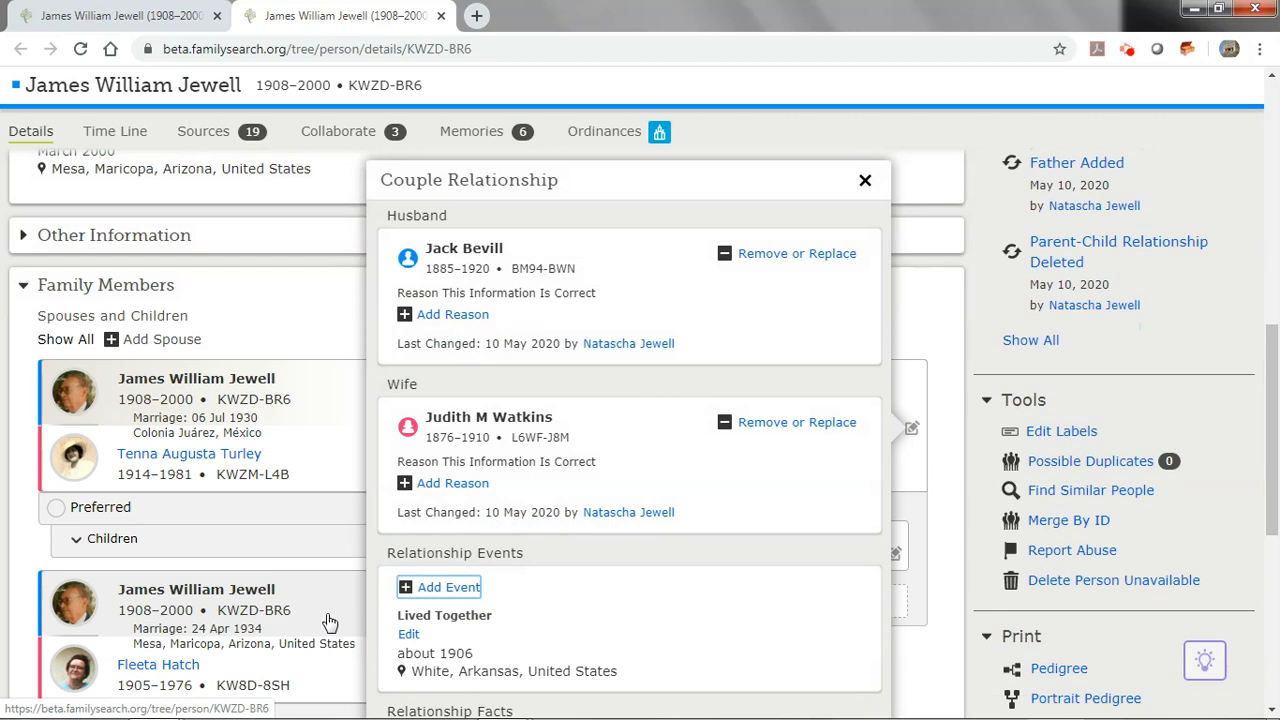
scroll(590, 537, "down", 1)
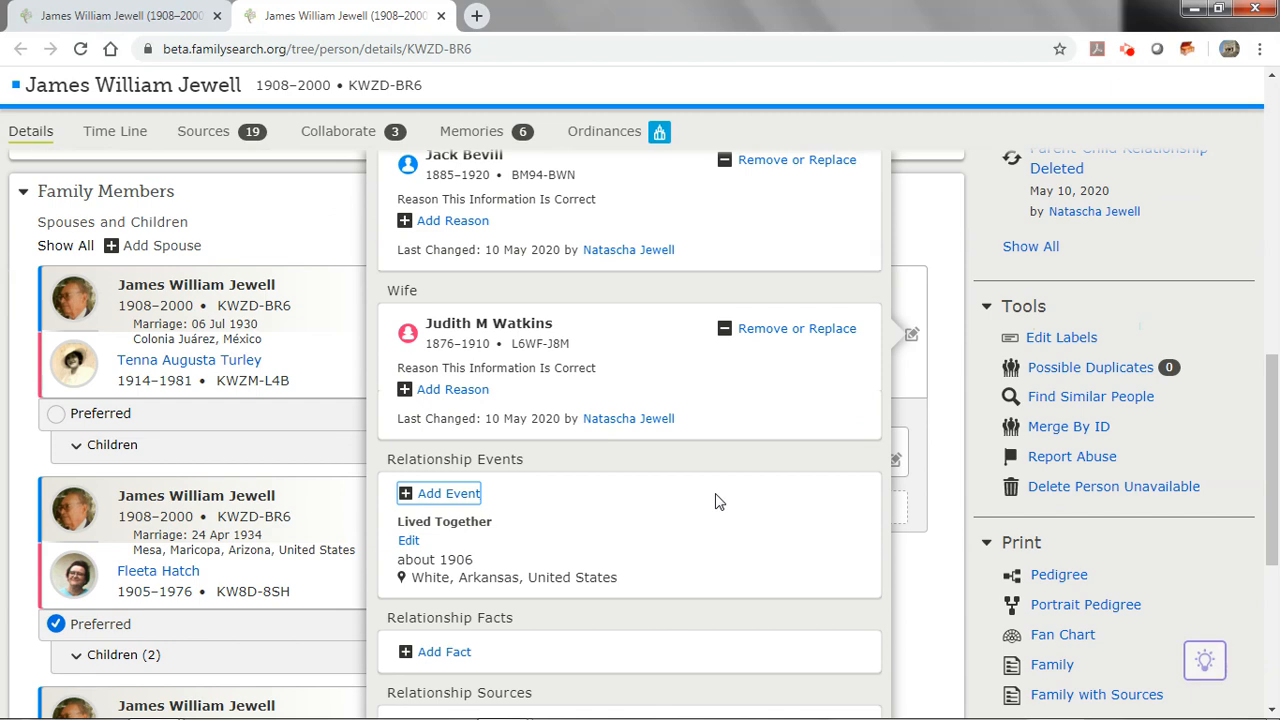
scroll(714, 500, "up", 1)
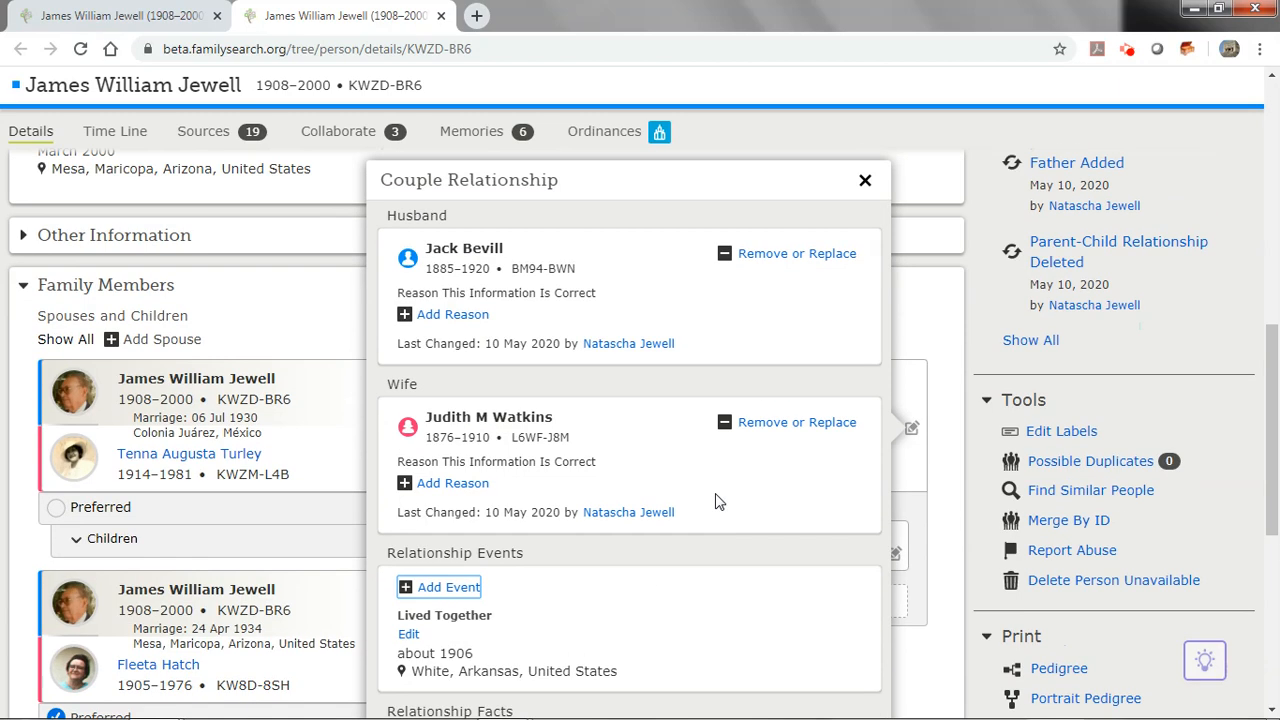
left_click(865, 180)
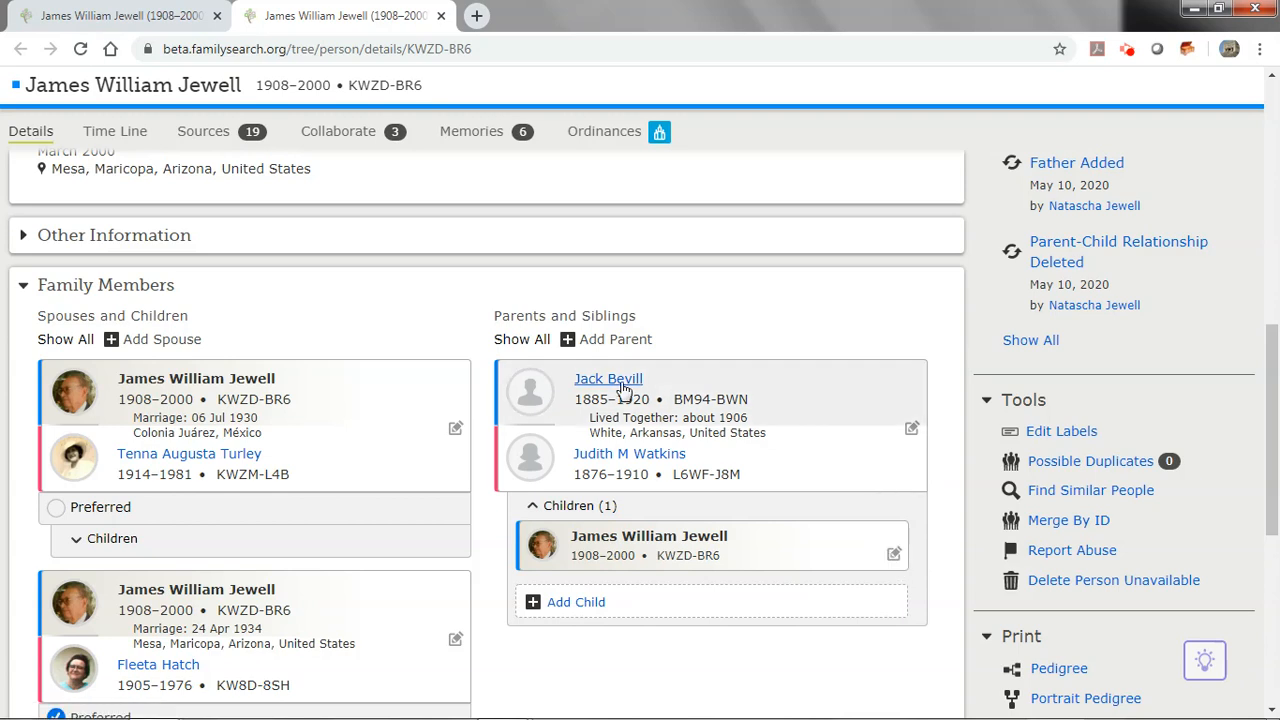
Step: Add the relationship type Biological between the father and the child in their parent-child relationship and save it
left_click(893, 557)
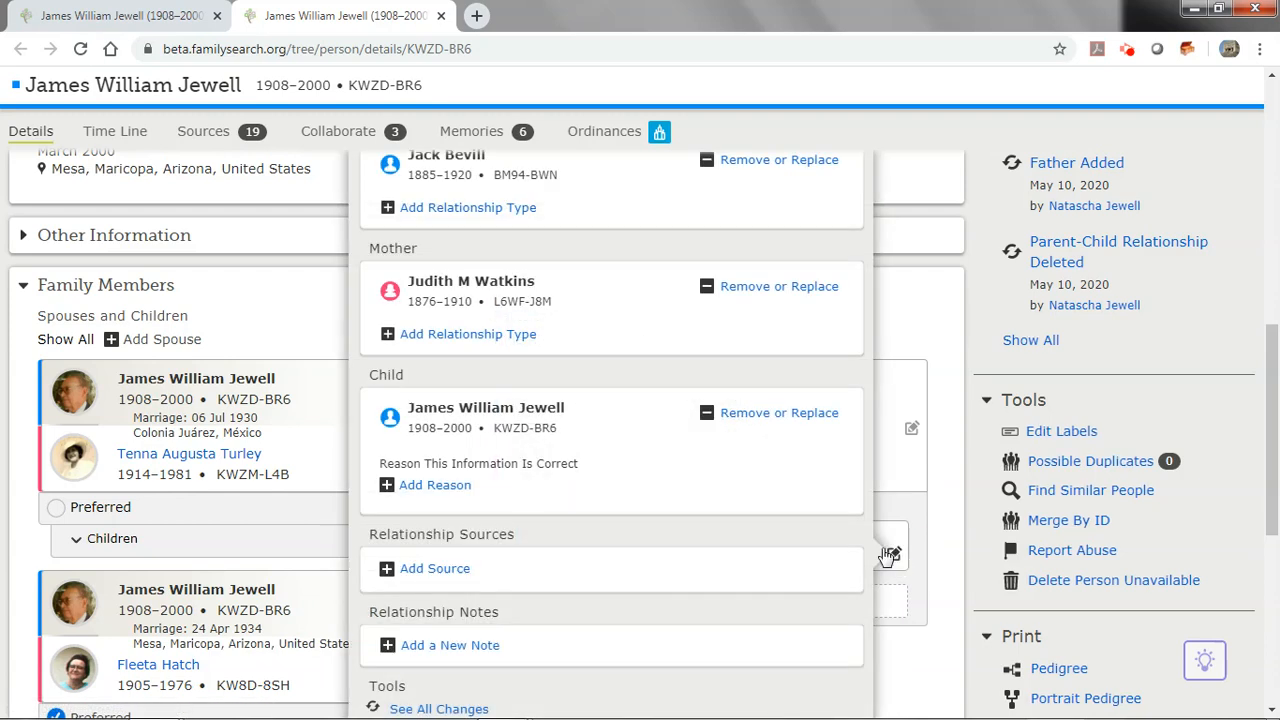
scroll(600, 440, "up", 1)
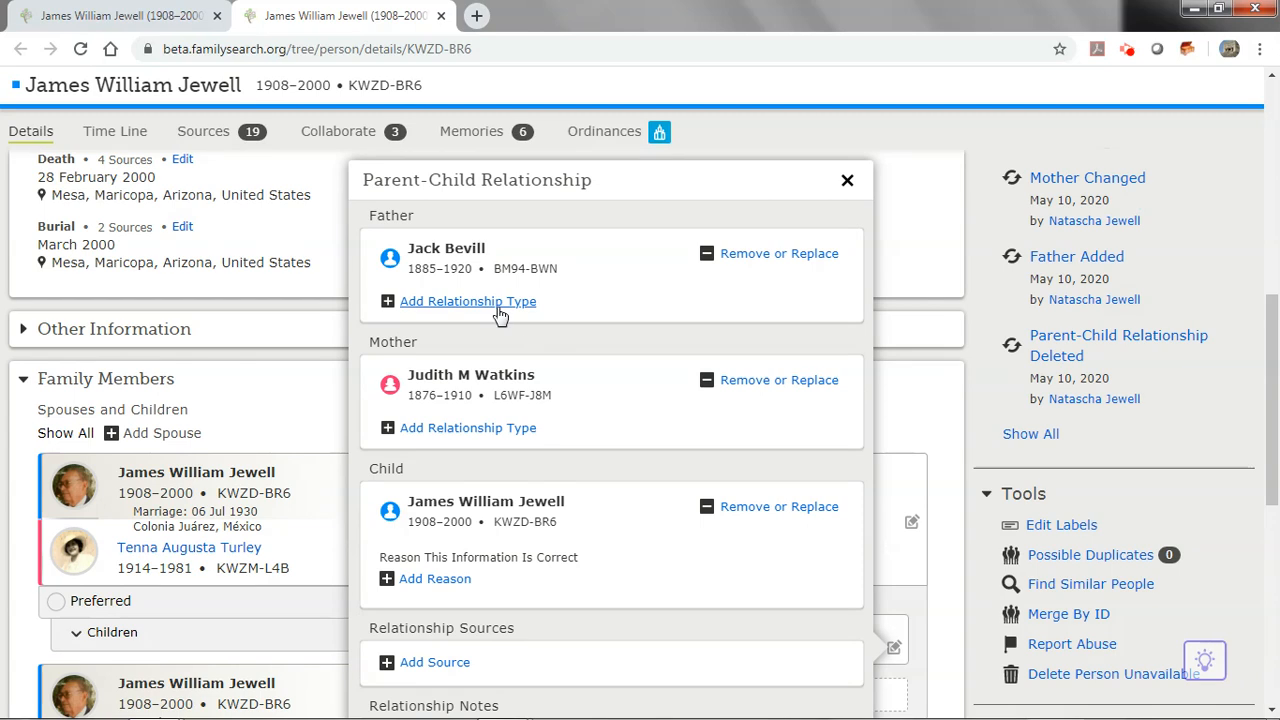
left_click(476, 303)
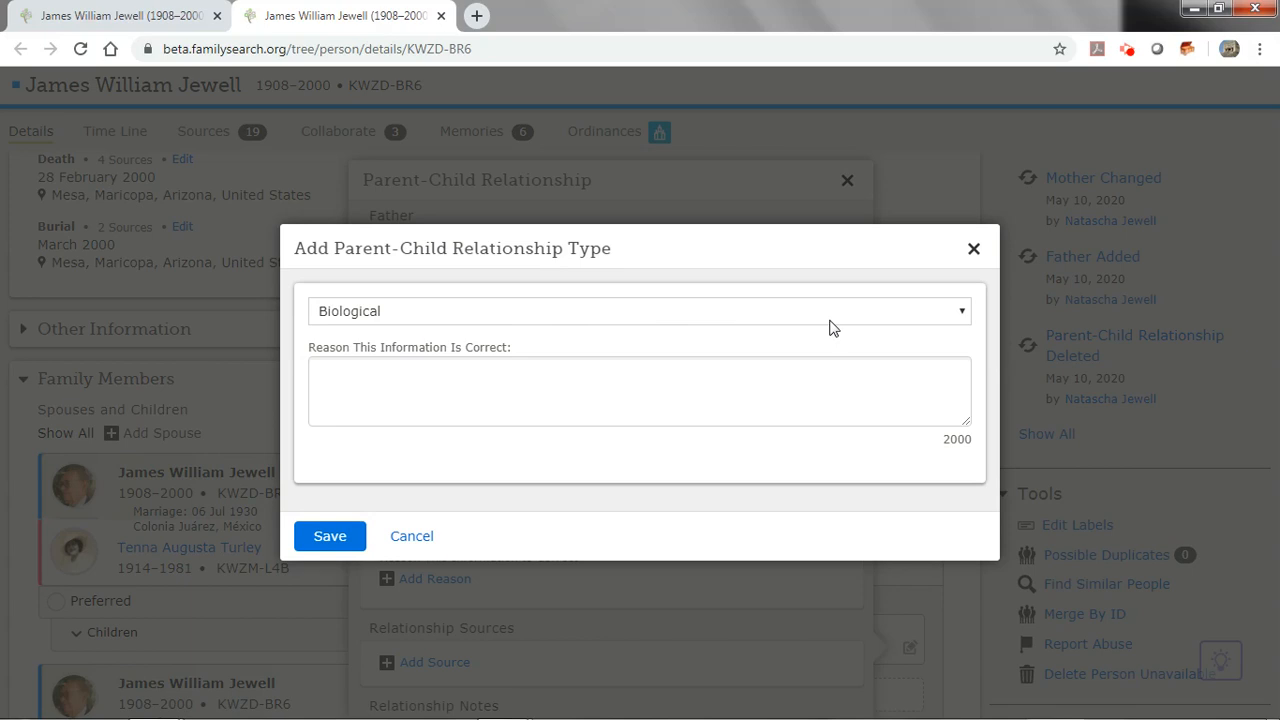
left_click(966, 317)
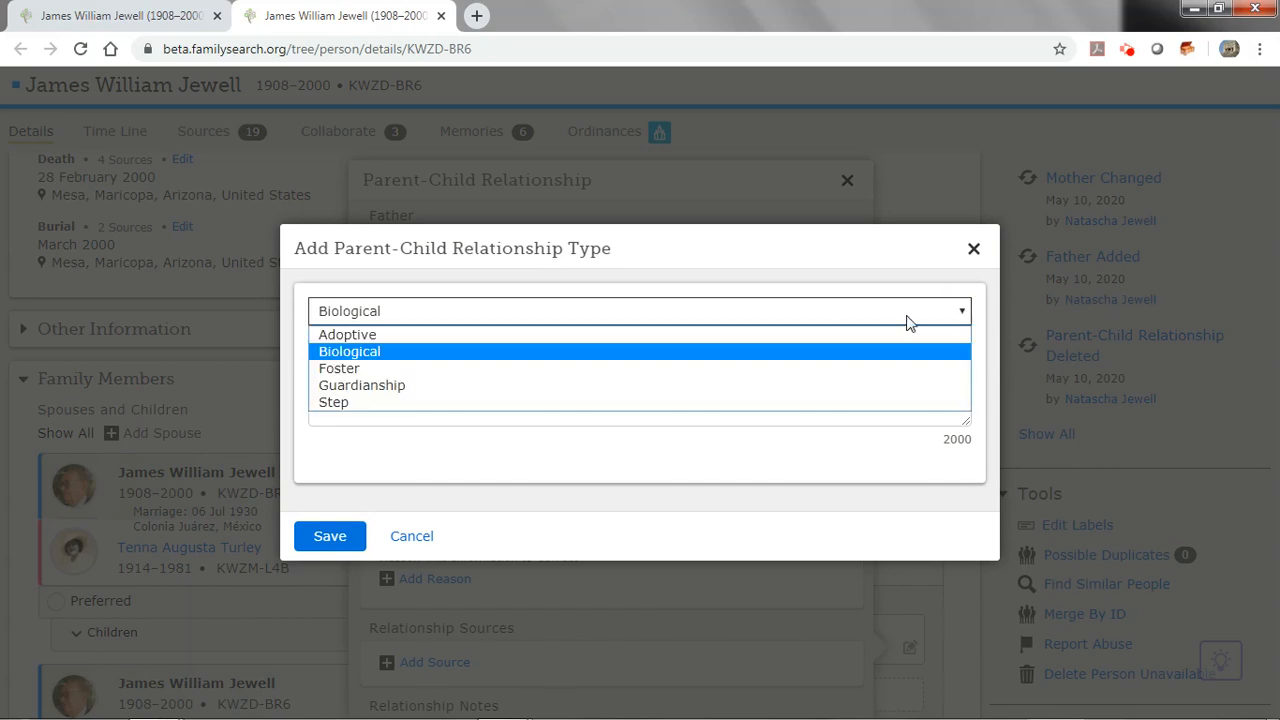
left_click(393, 358)
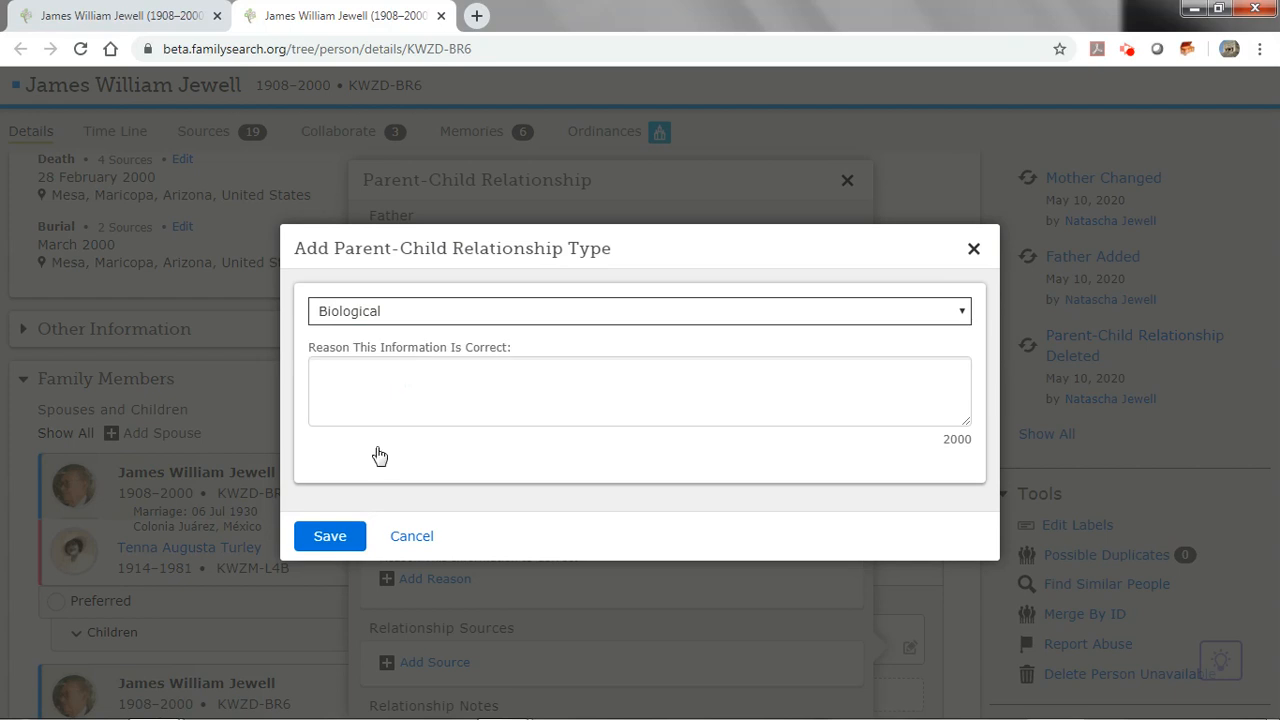
left_click(346, 536)
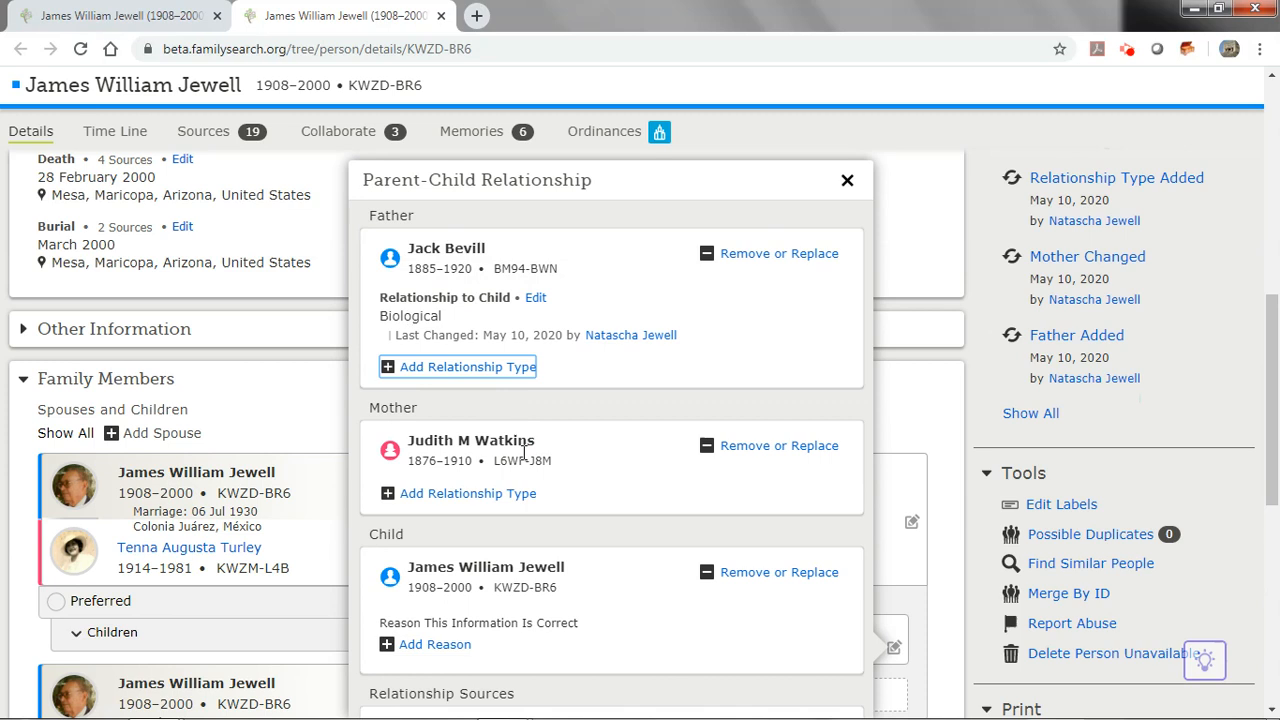
Step: Add the relationship type Biological between the mother and the child, close the parent-child relationship and collapse the parents' children list
left_click(509, 497)
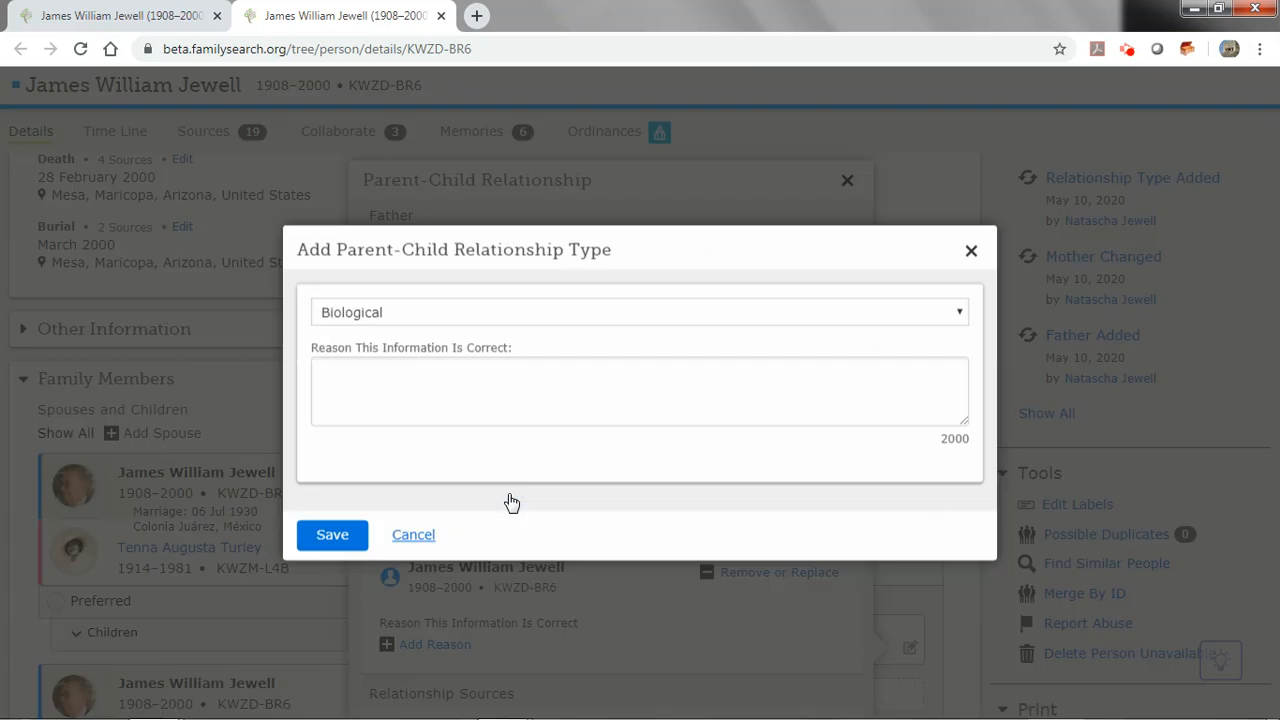
left_click(962, 312)
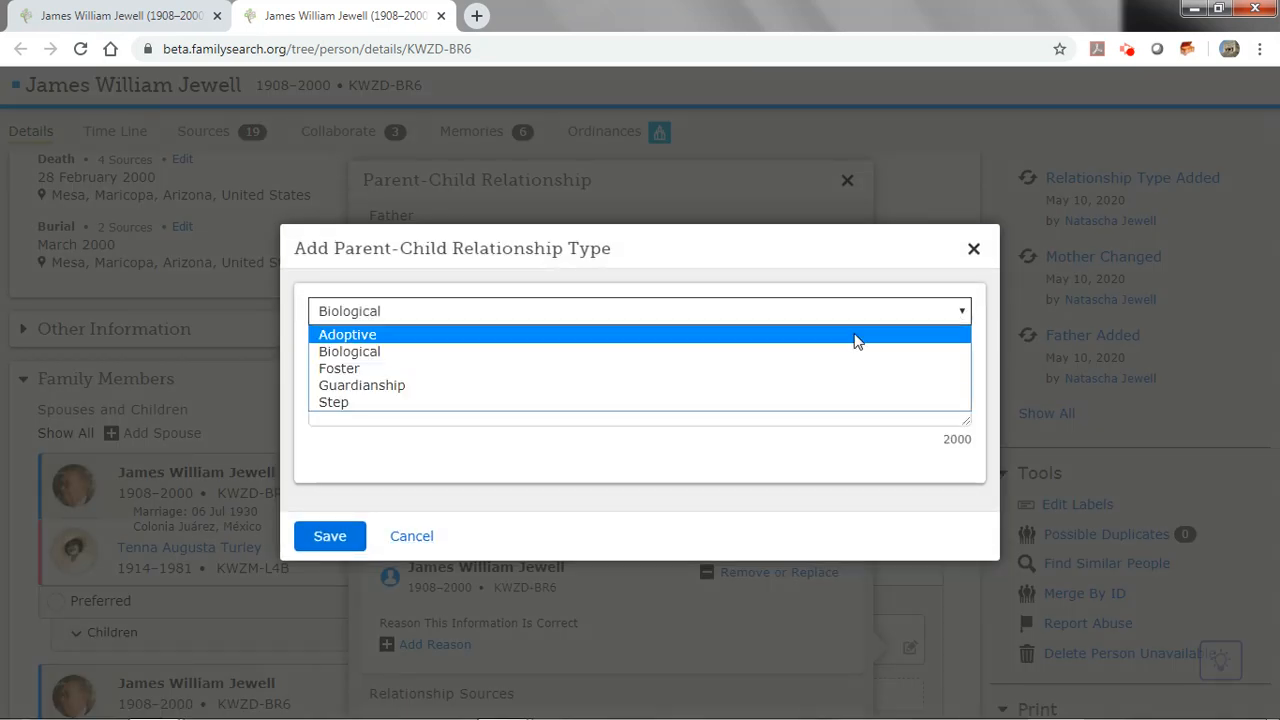
left_click(410, 353)
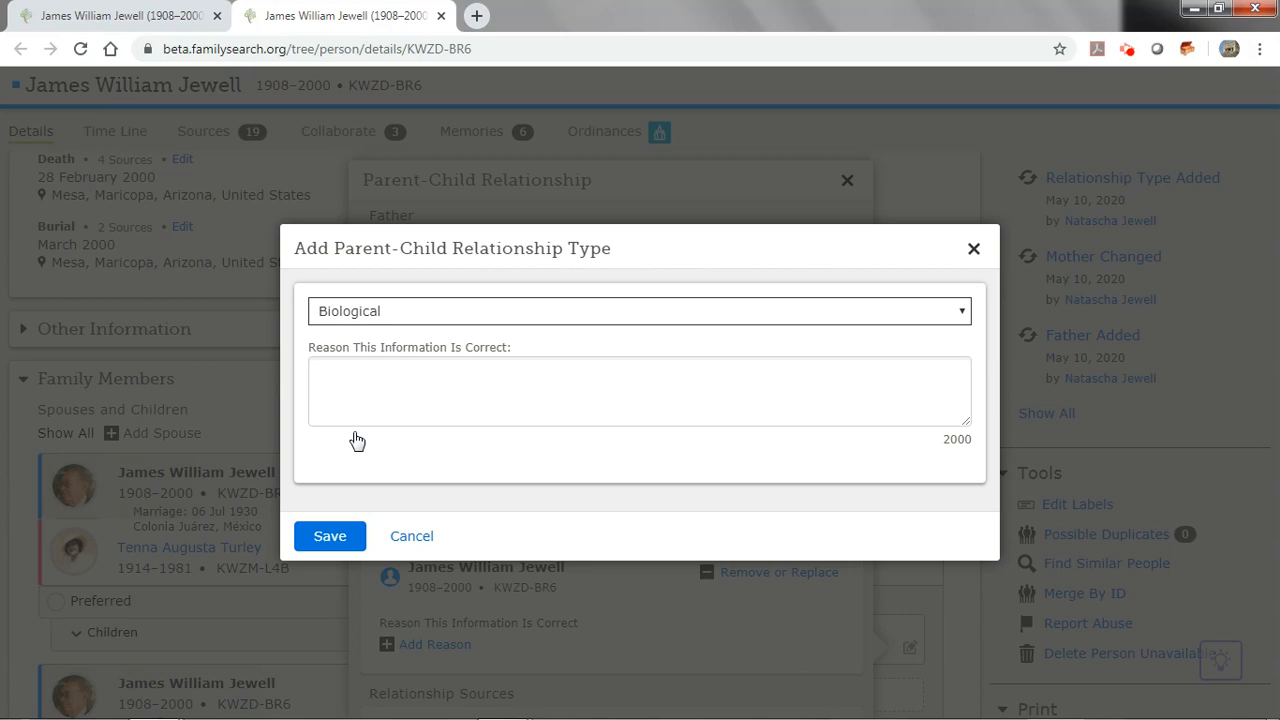
left_click(339, 537)
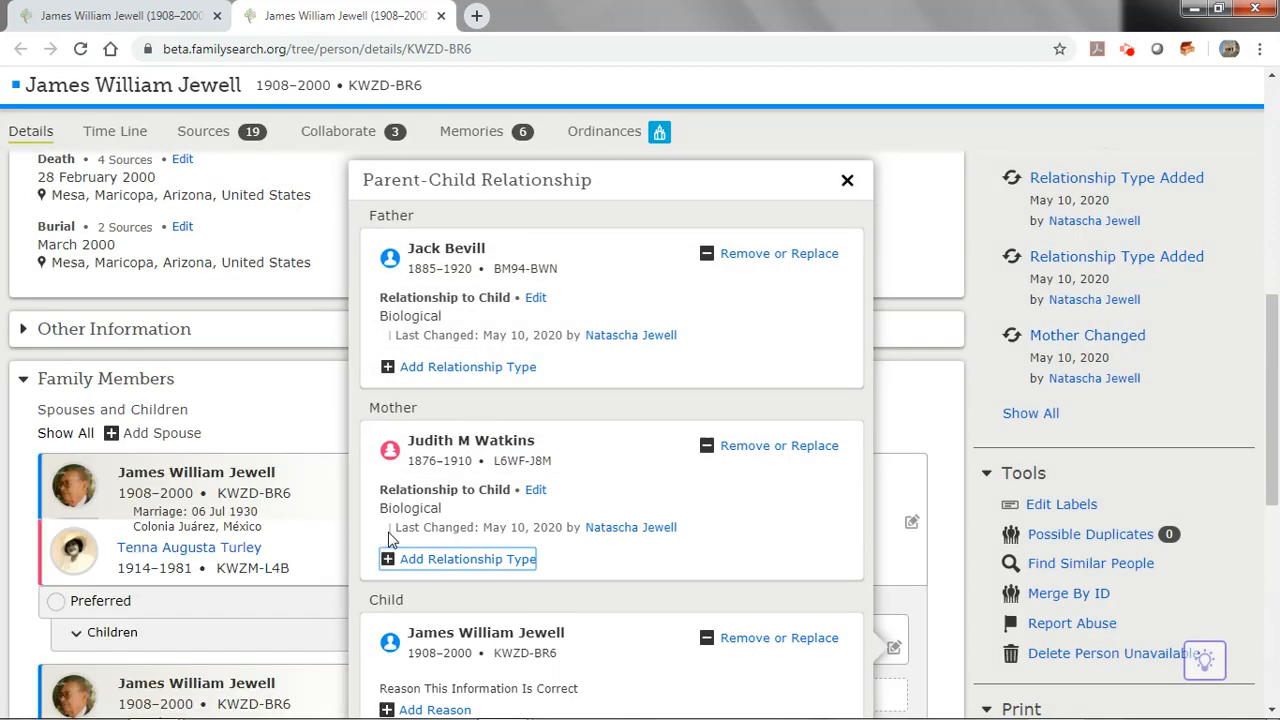
scroll(525, 525, "down", 1)
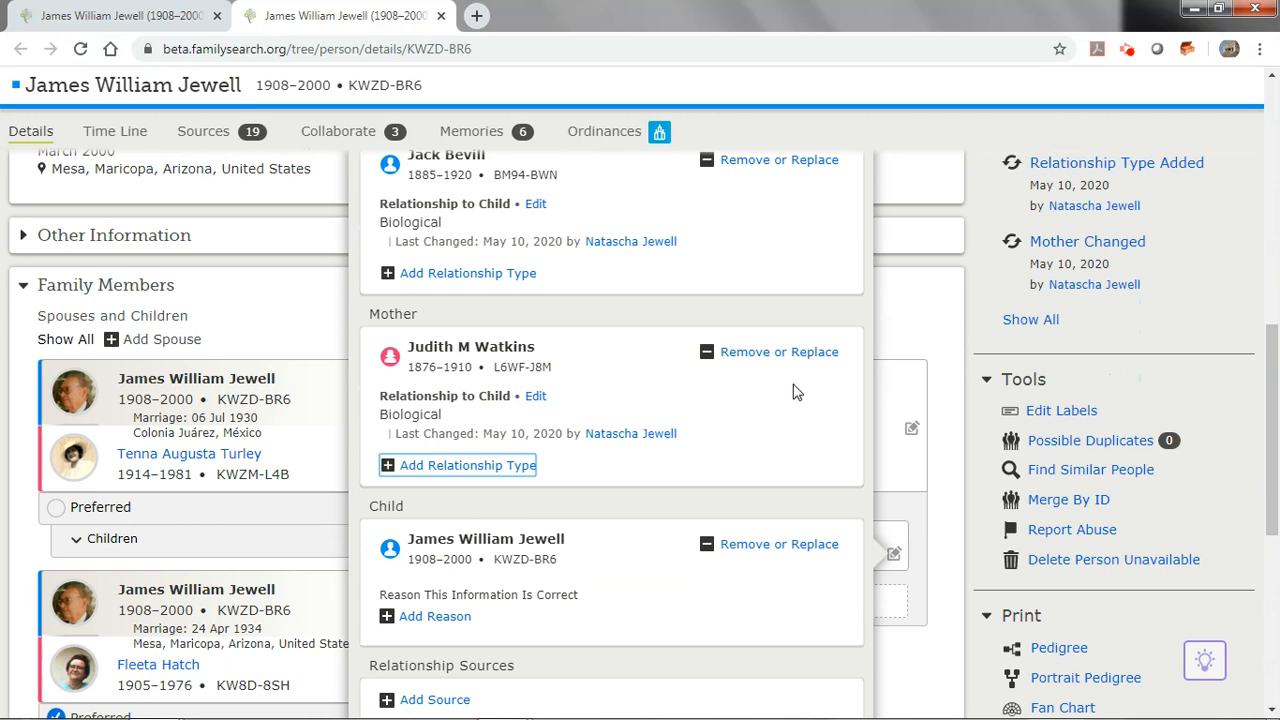
scroll(763, 423, "up", 2)
left_click(848, 276)
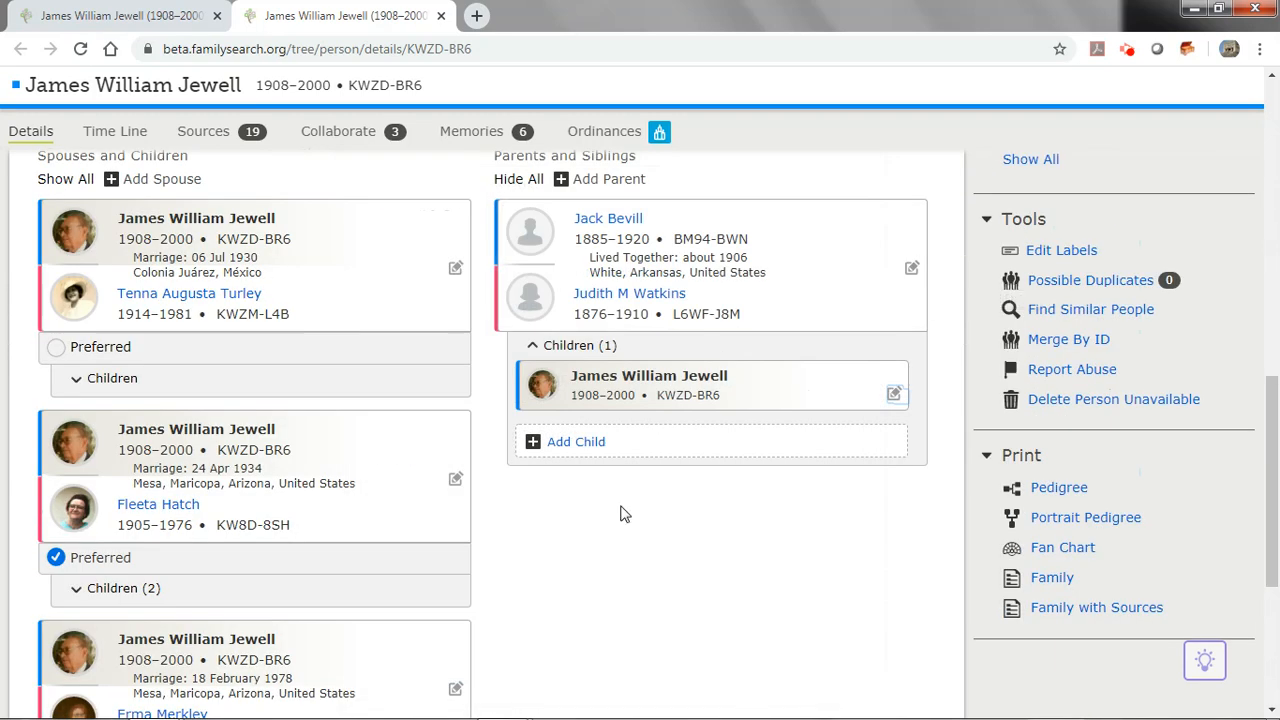
left_click(534, 350)
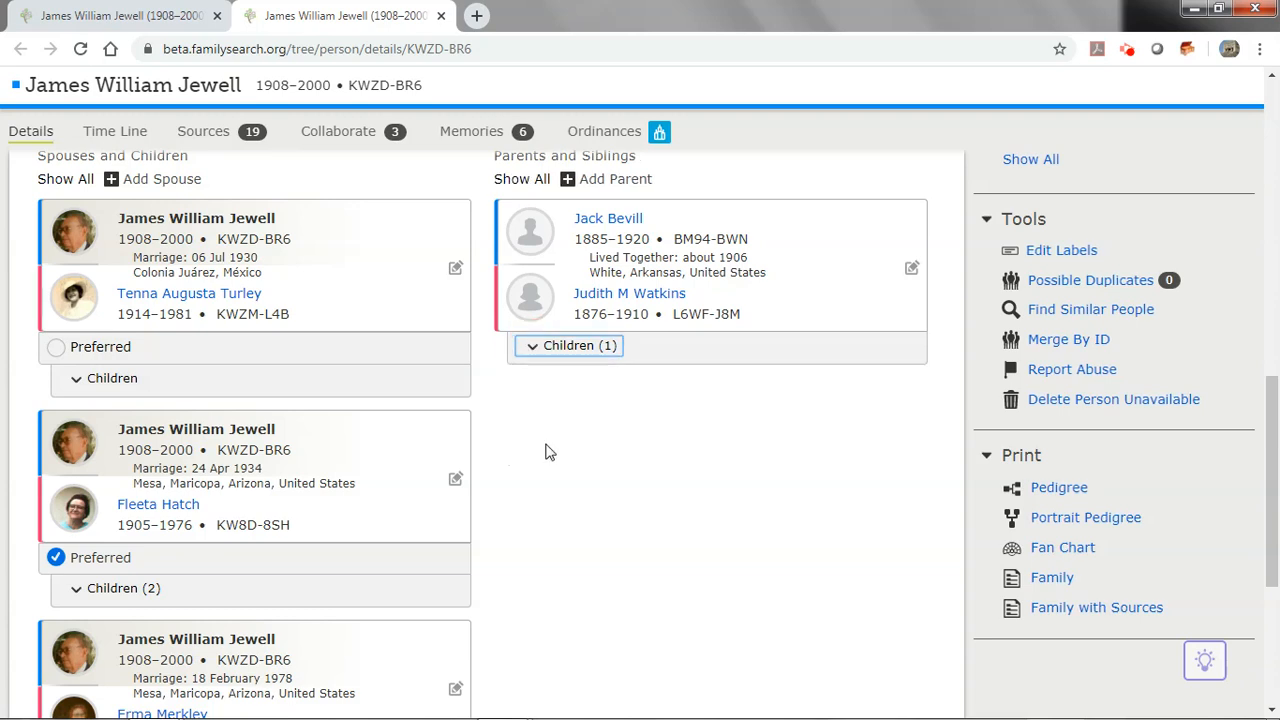
Step: Start adding a second set of parents by name, entering the other father's full name with sex Male and status Deceased
scroll(623, 446, "up", 1)
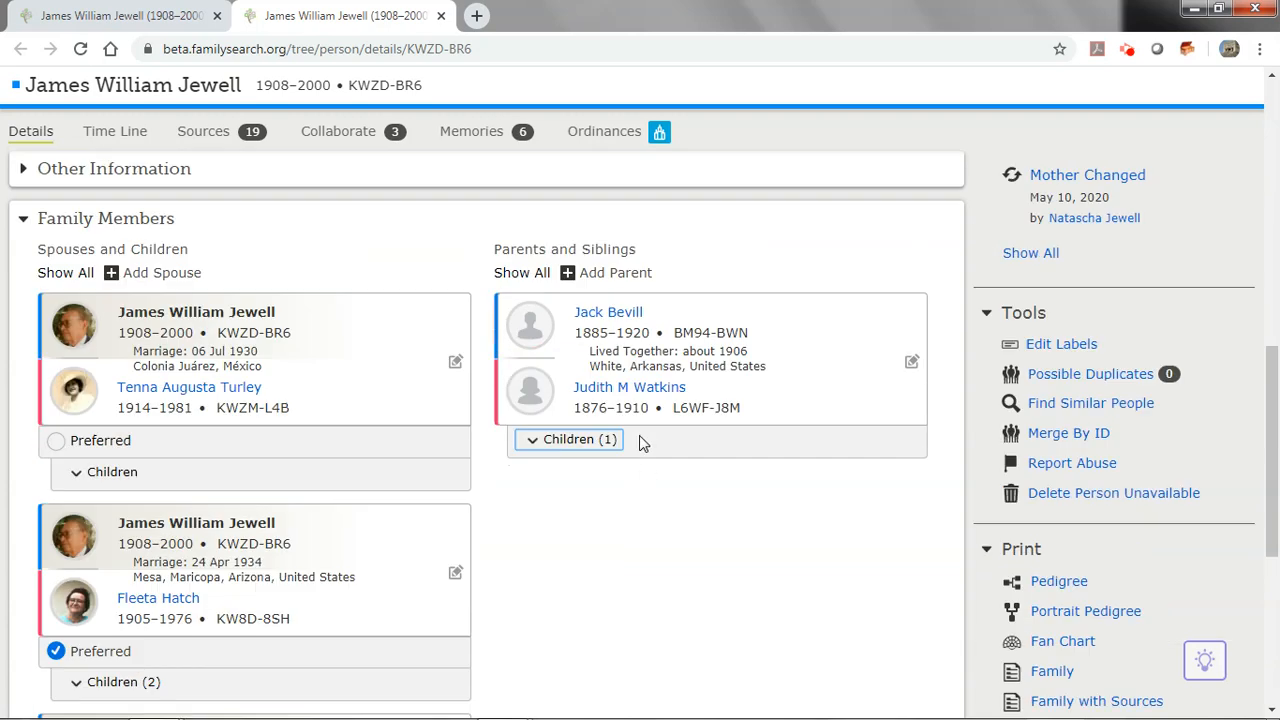
left_click(606, 277)
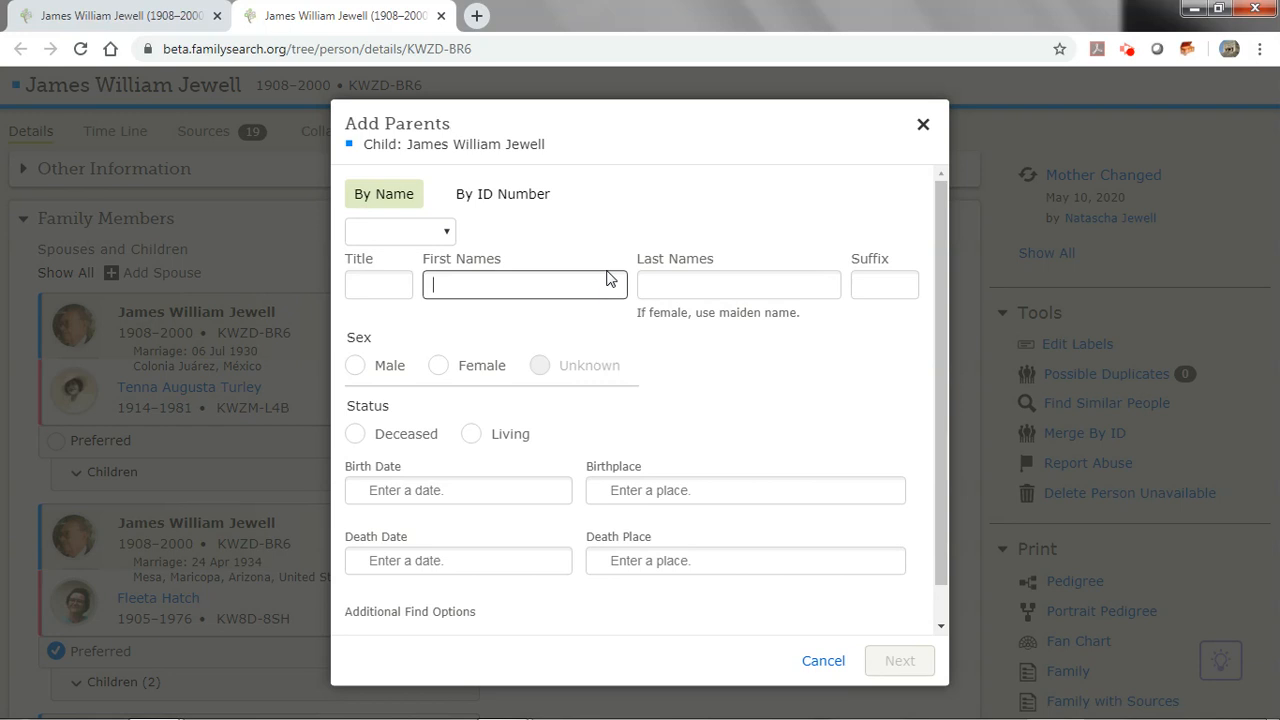
type("He")
type("Jewell")
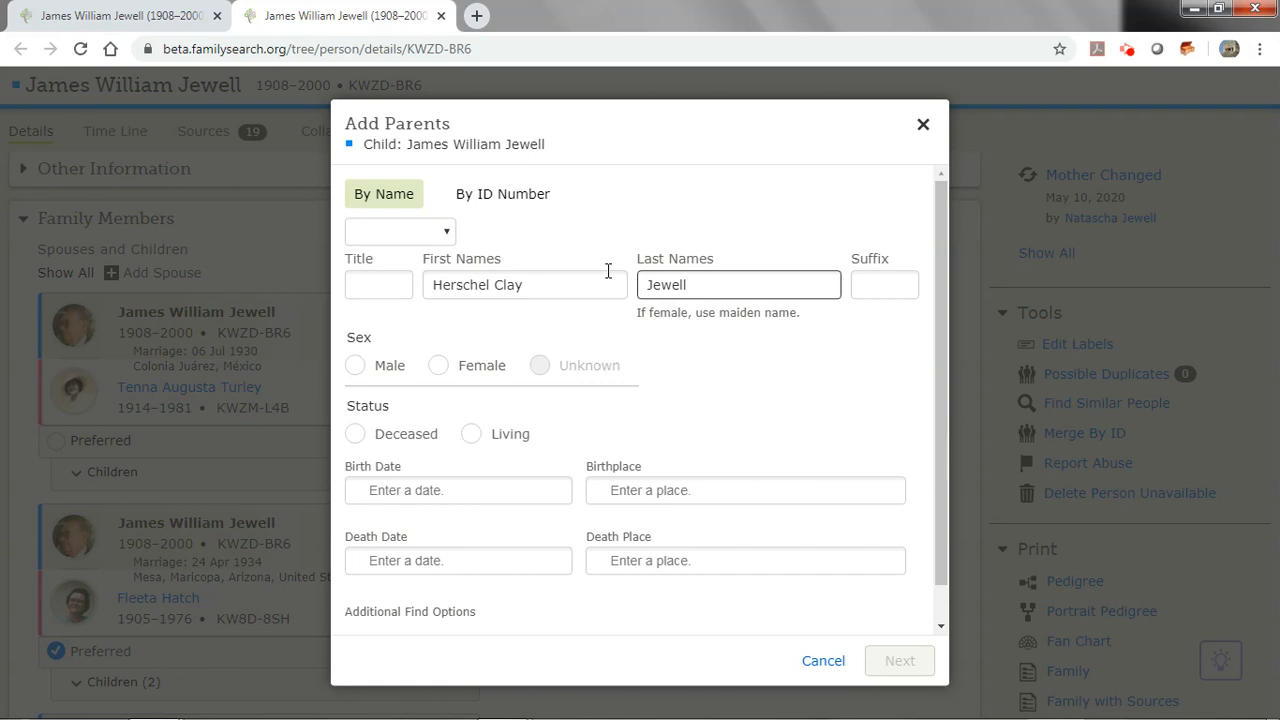
left_click(362, 368)
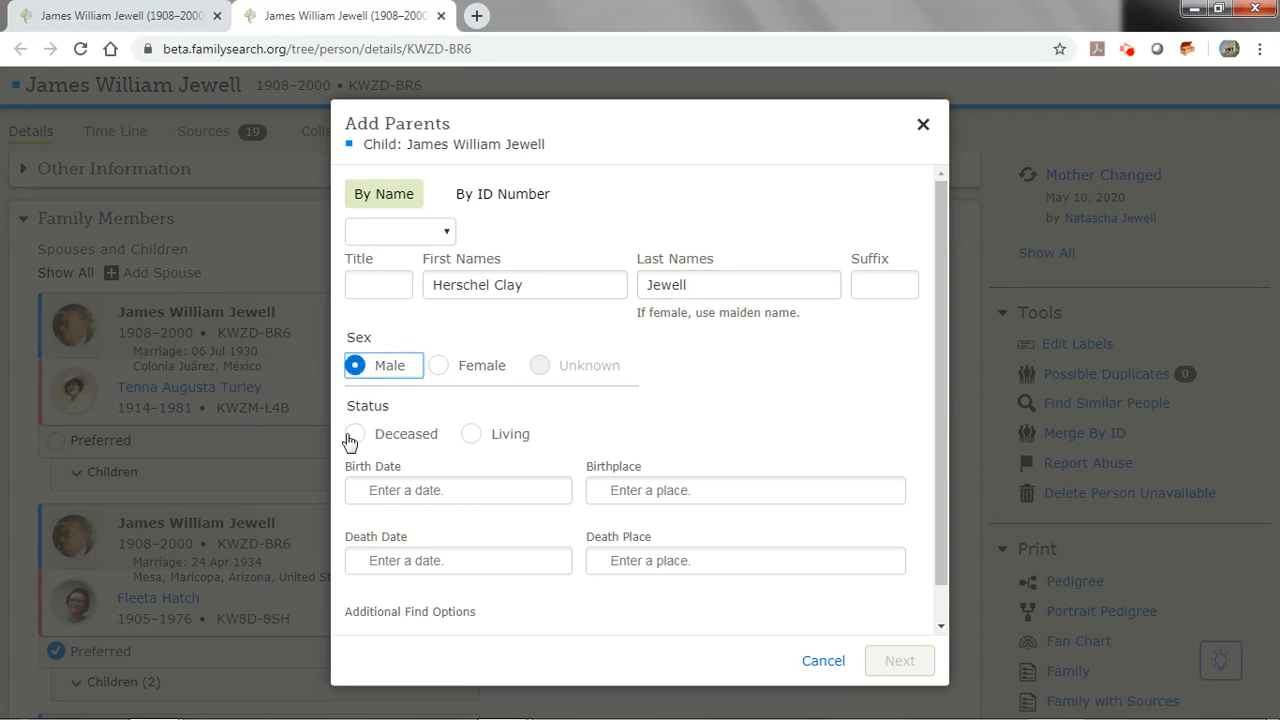
left_click(355, 434)
Step: Enter the second father's birth year and set the death date to 1934, using the standardized dates
left_click(381, 562)
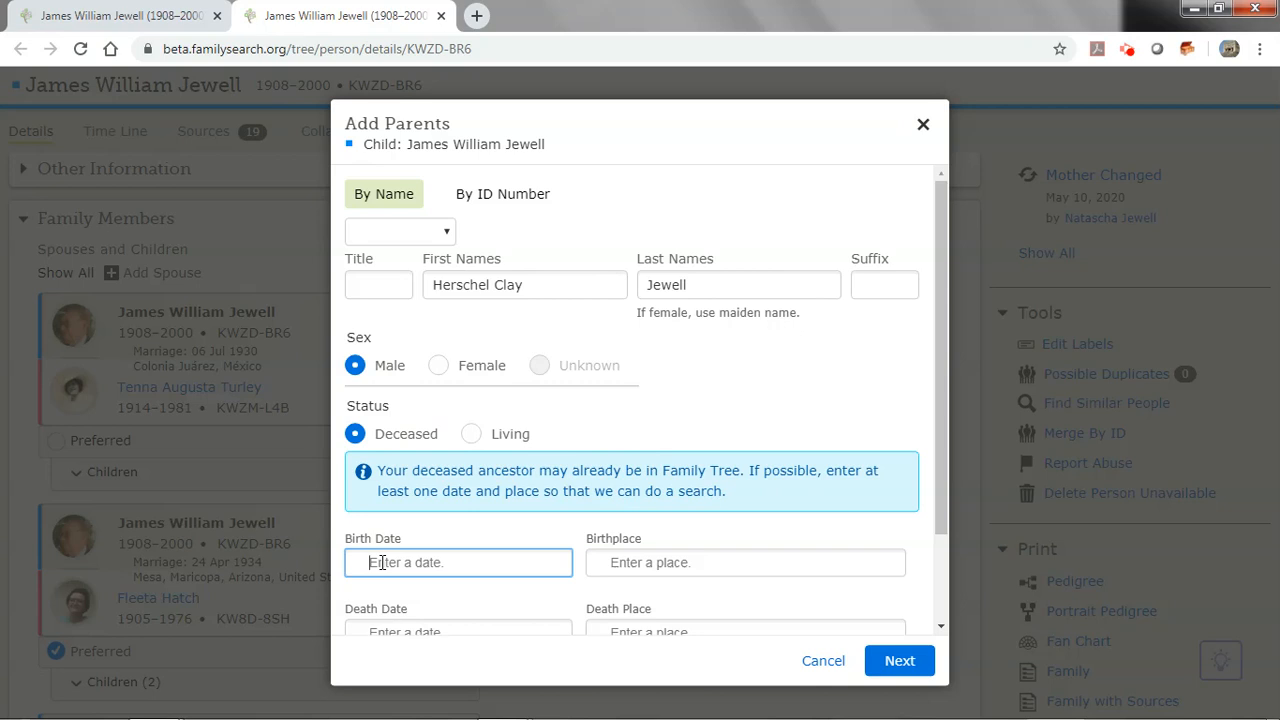
type("1")
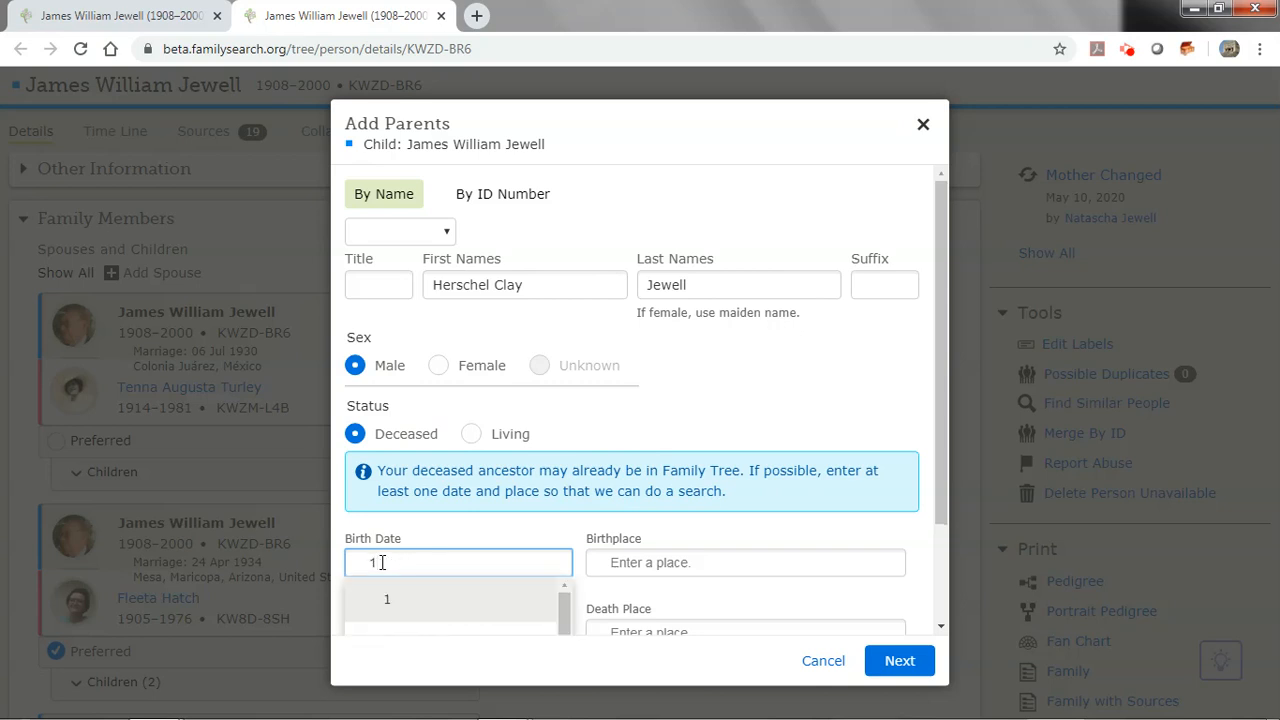
type("875")
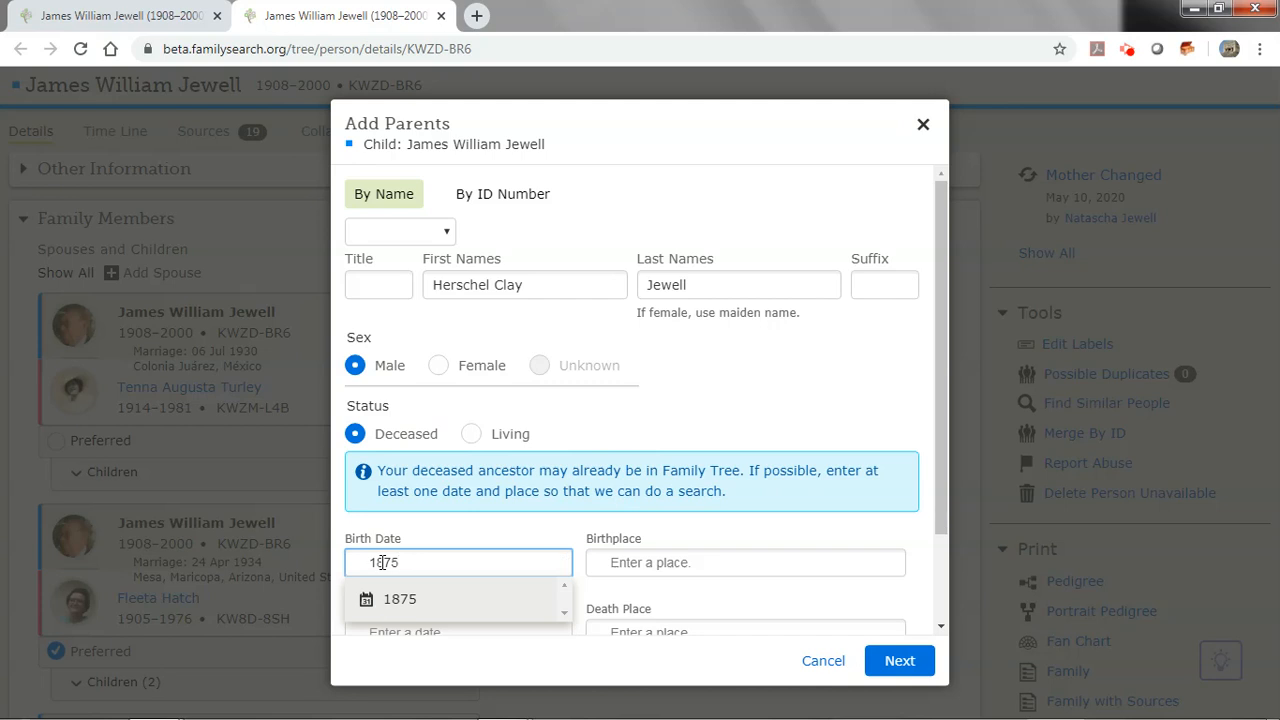
left_click(390, 600)
scroll(486, 594, "down", 1)
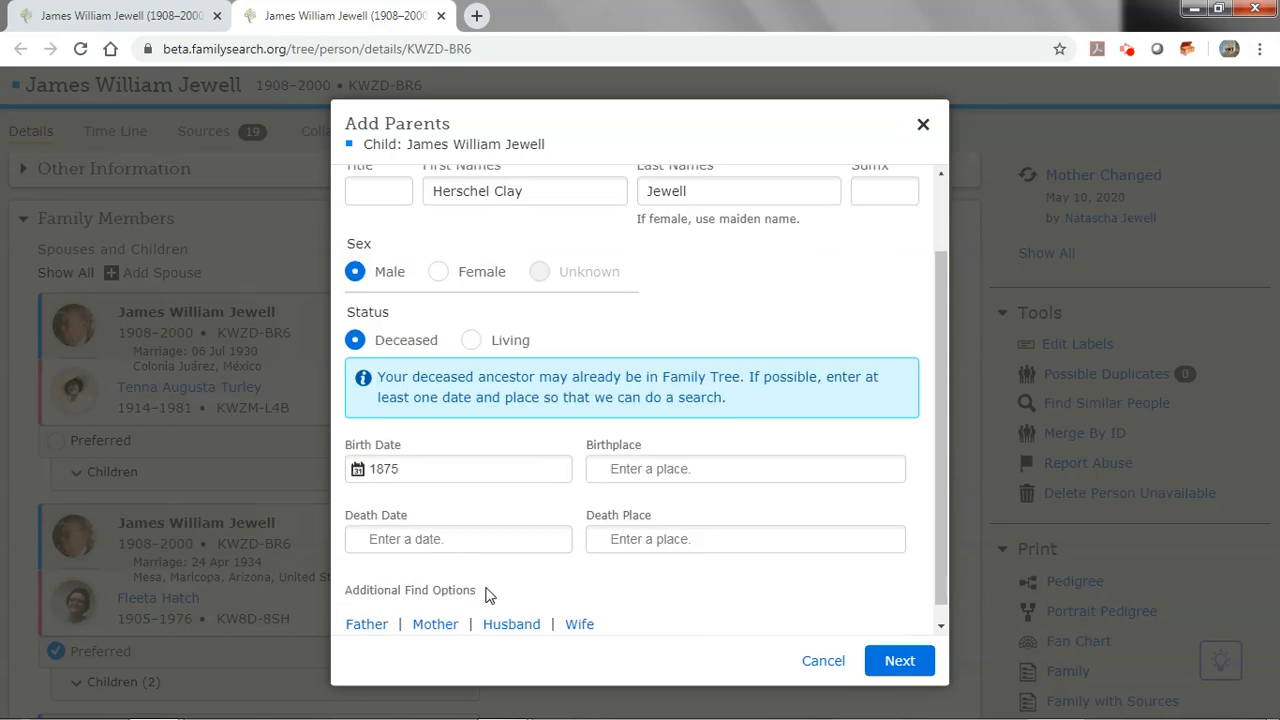
left_click(402, 540)
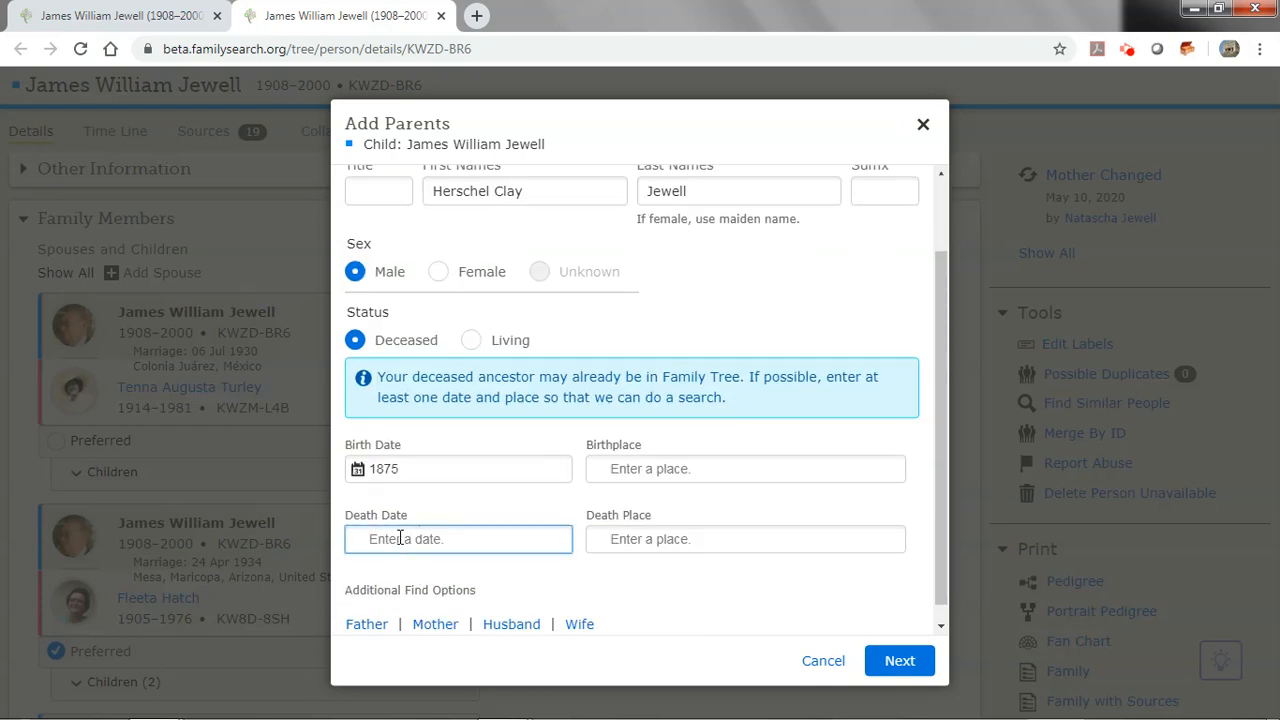
type("193")
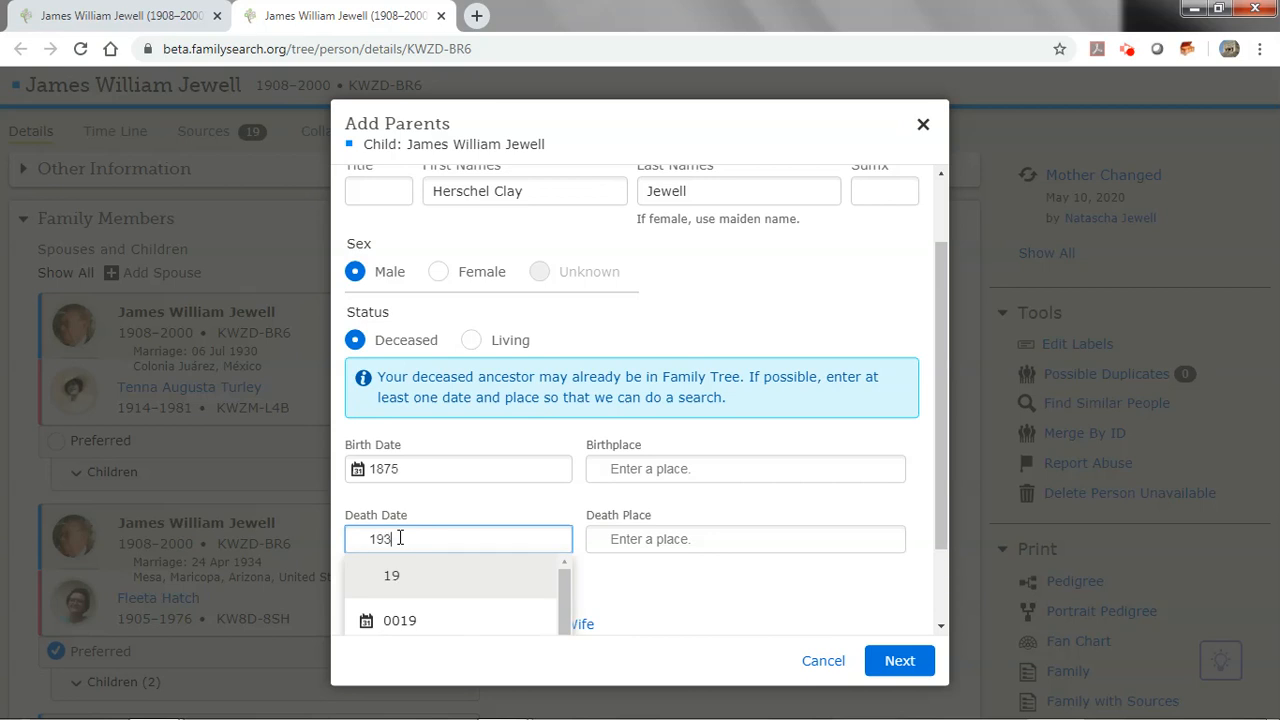
type("4")
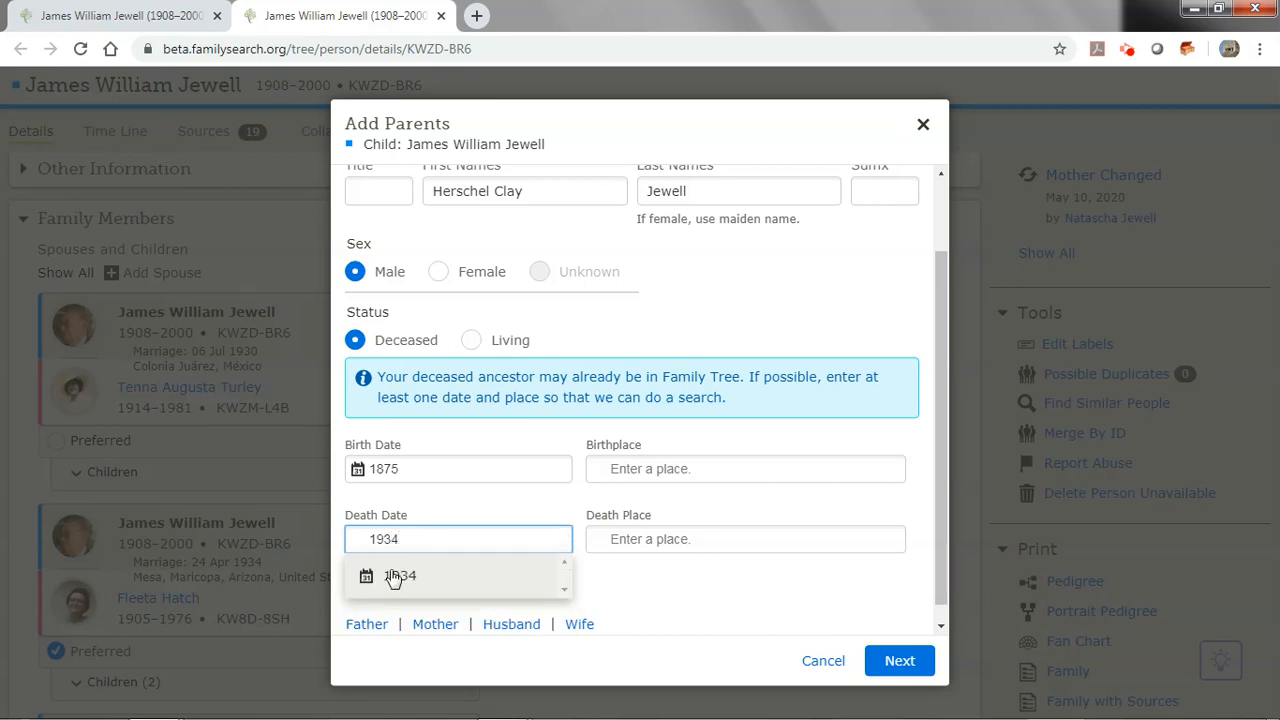
left_click(395, 576)
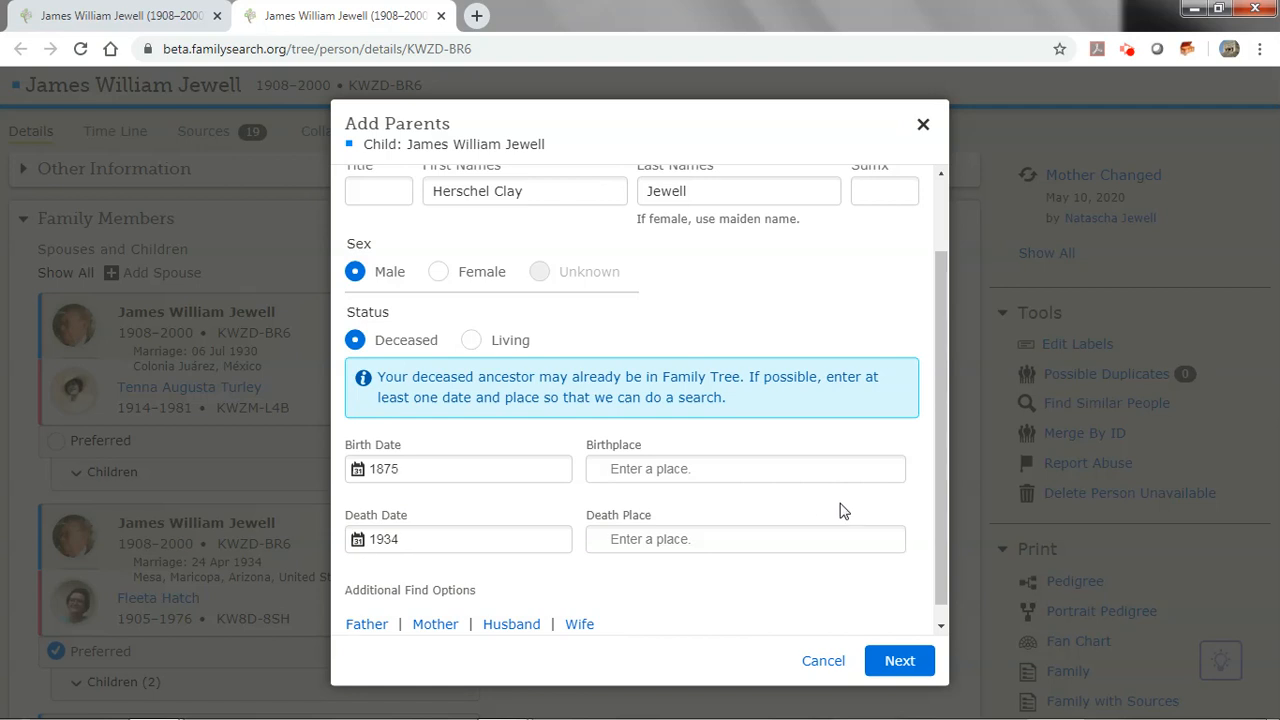
Step: Search the tree for the second father and add the matching person together with his spouse as a parent couple
scroll(860, 585, "down", 1)
left_click(898, 661)
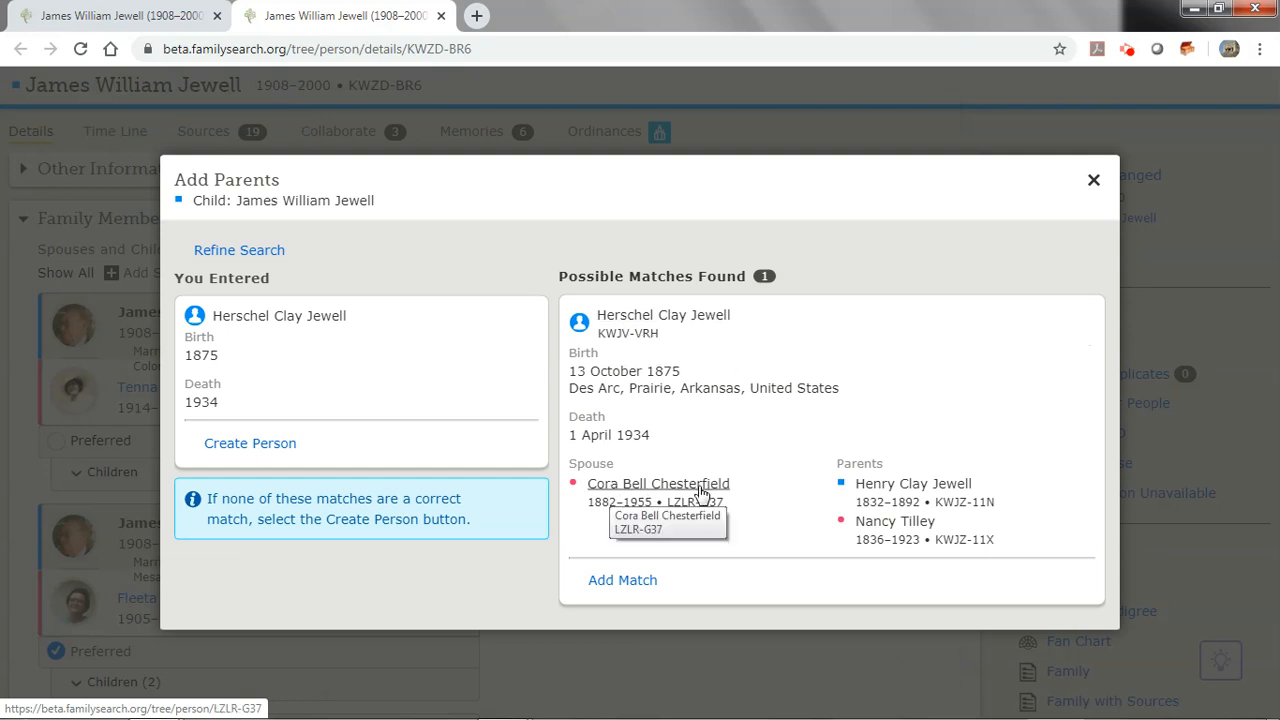
left_click(614, 580)
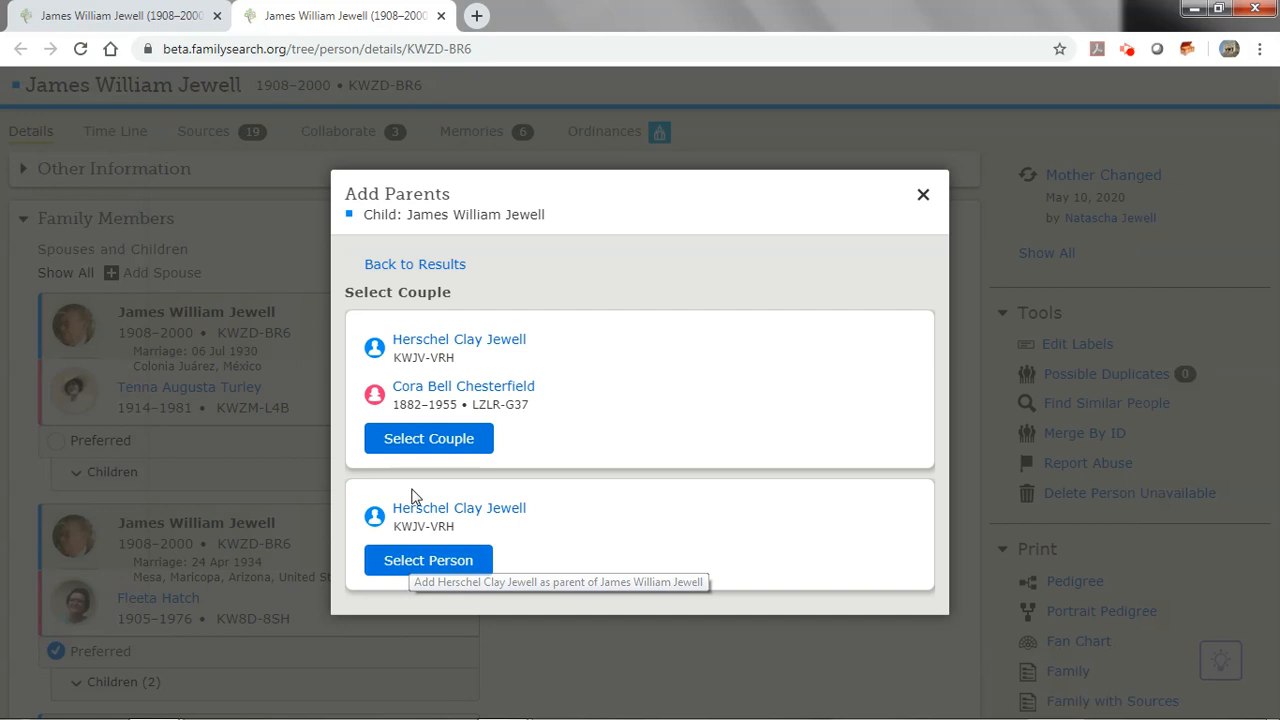
left_click(408, 440)
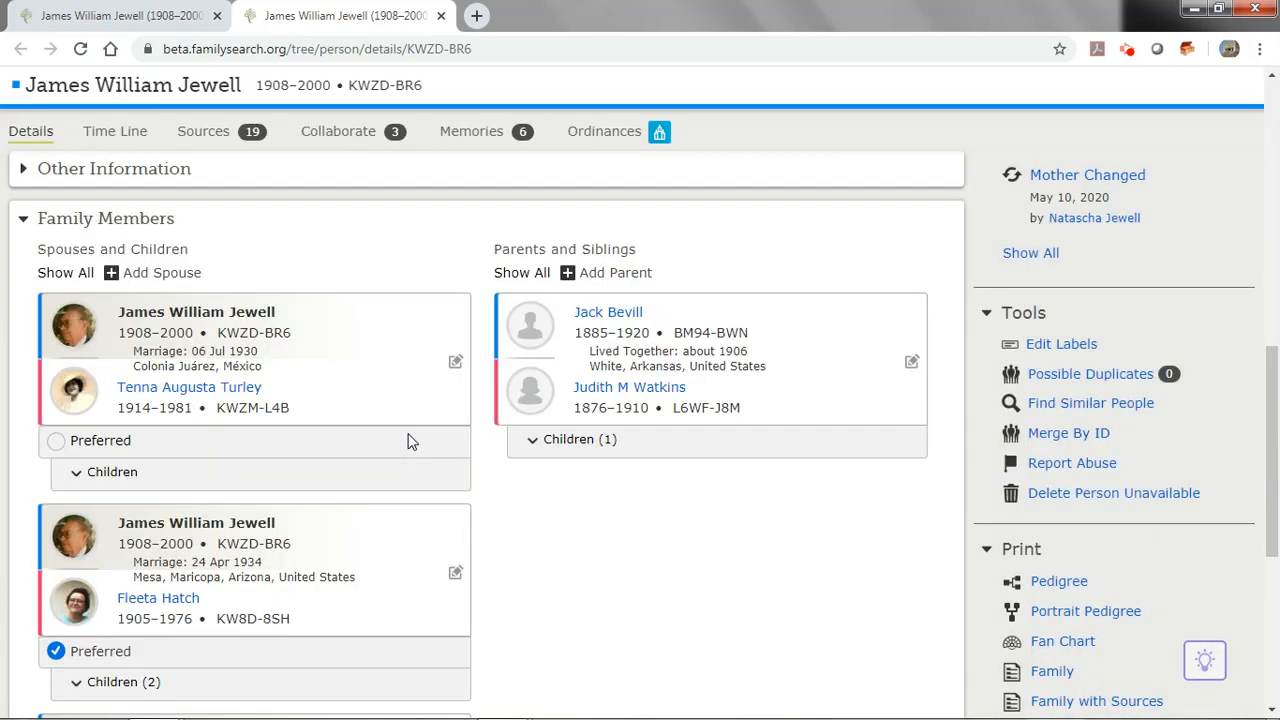
Step: Add the relationship type Adoptive between the second father and the child in the new couple's parent-child relationship and save it
scroll(534, 471, "down", 2)
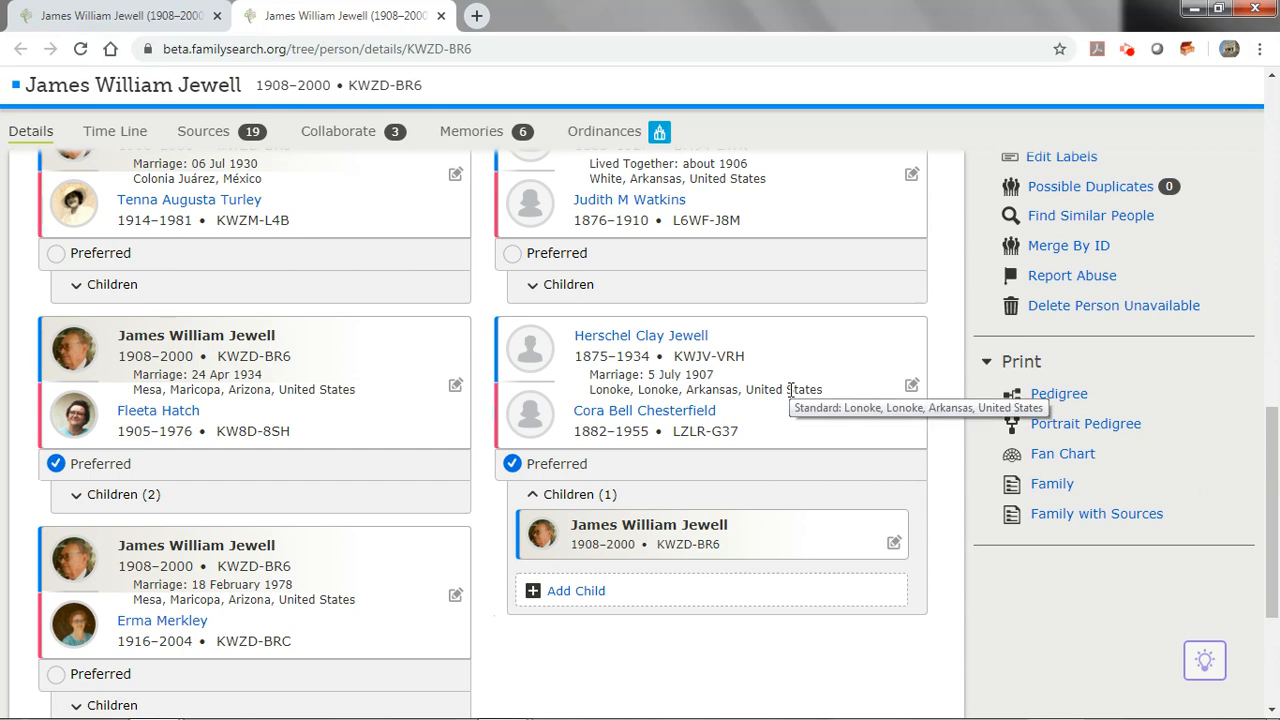
left_click(895, 545)
scroll(407, 422, "up", 1)
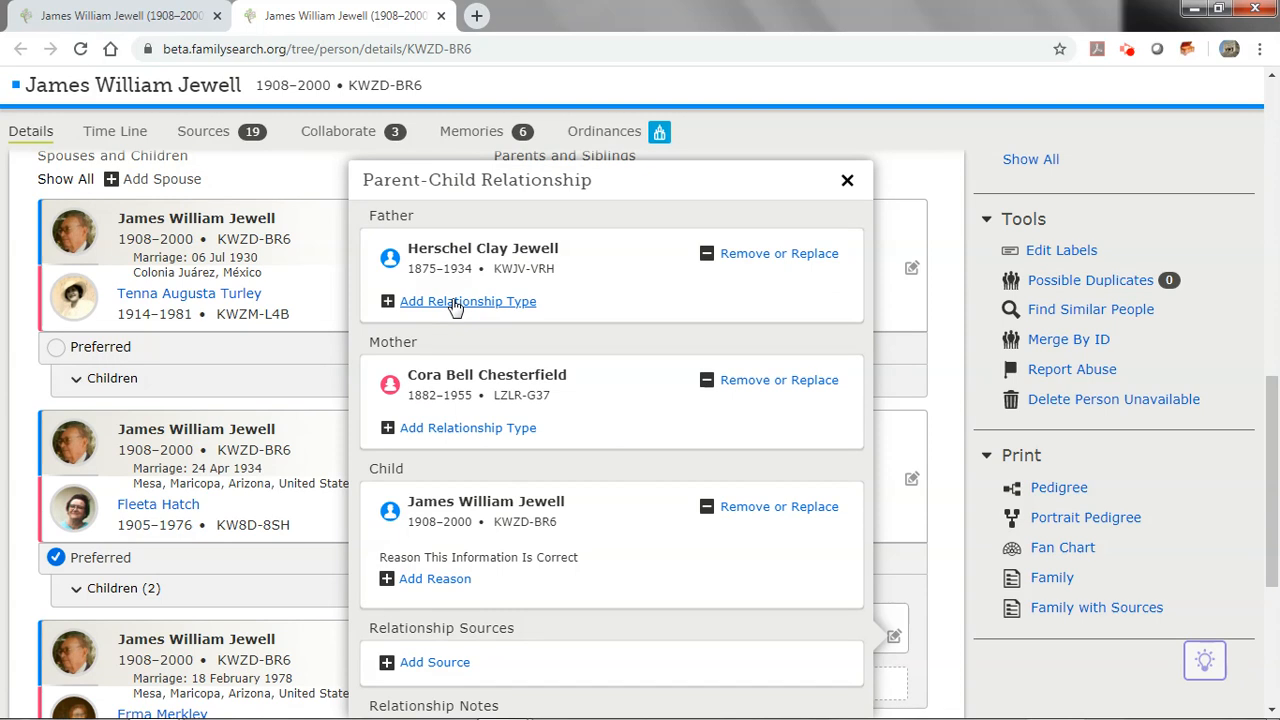
left_click(455, 303)
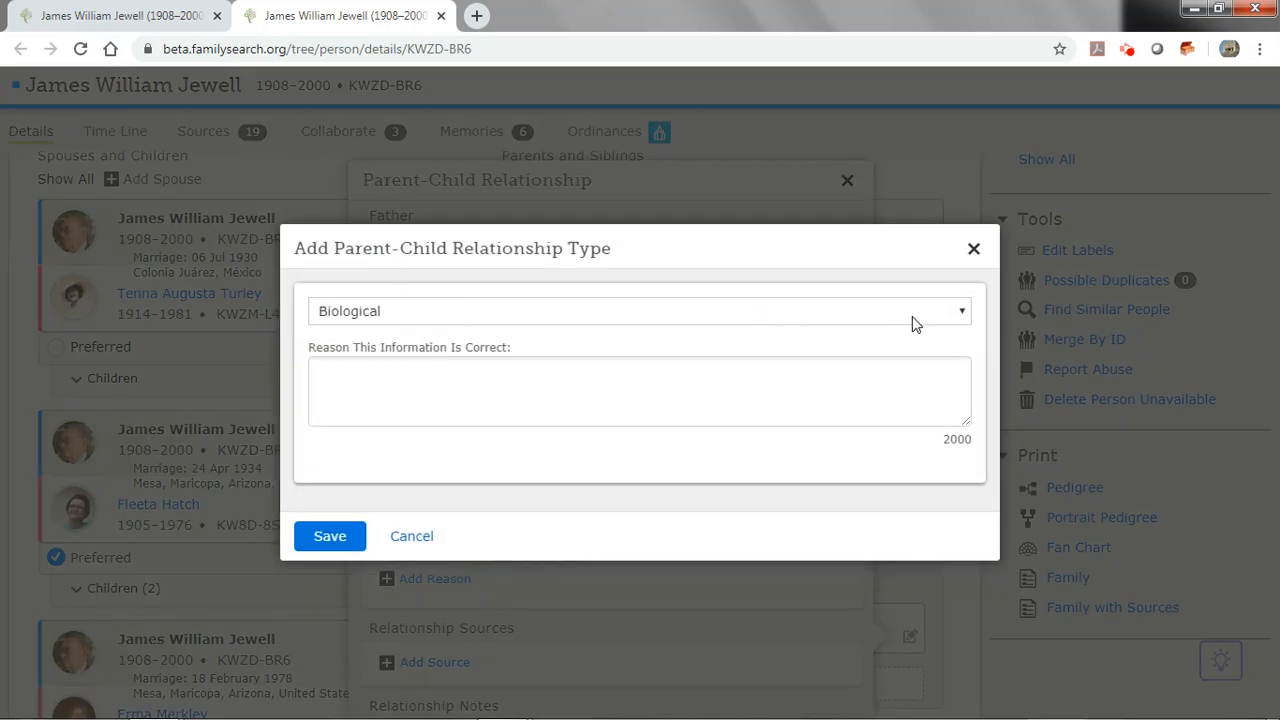
left_click(910, 318)
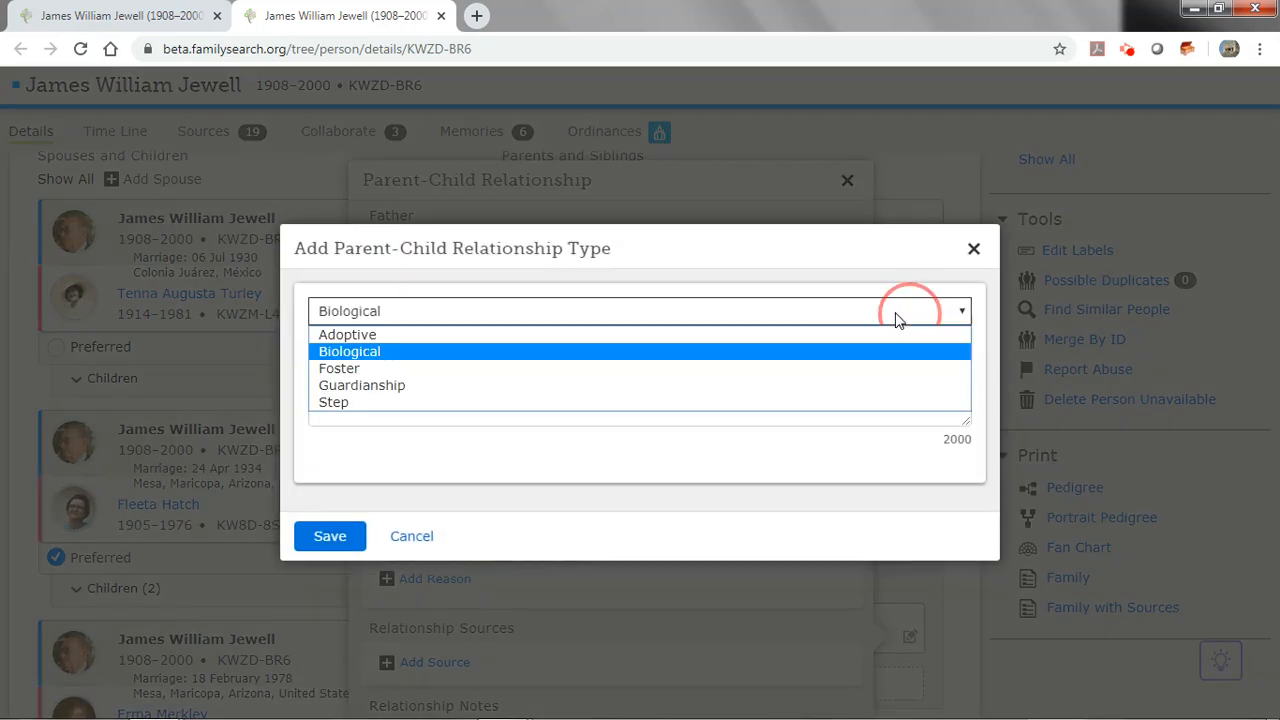
left_click(375, 336)
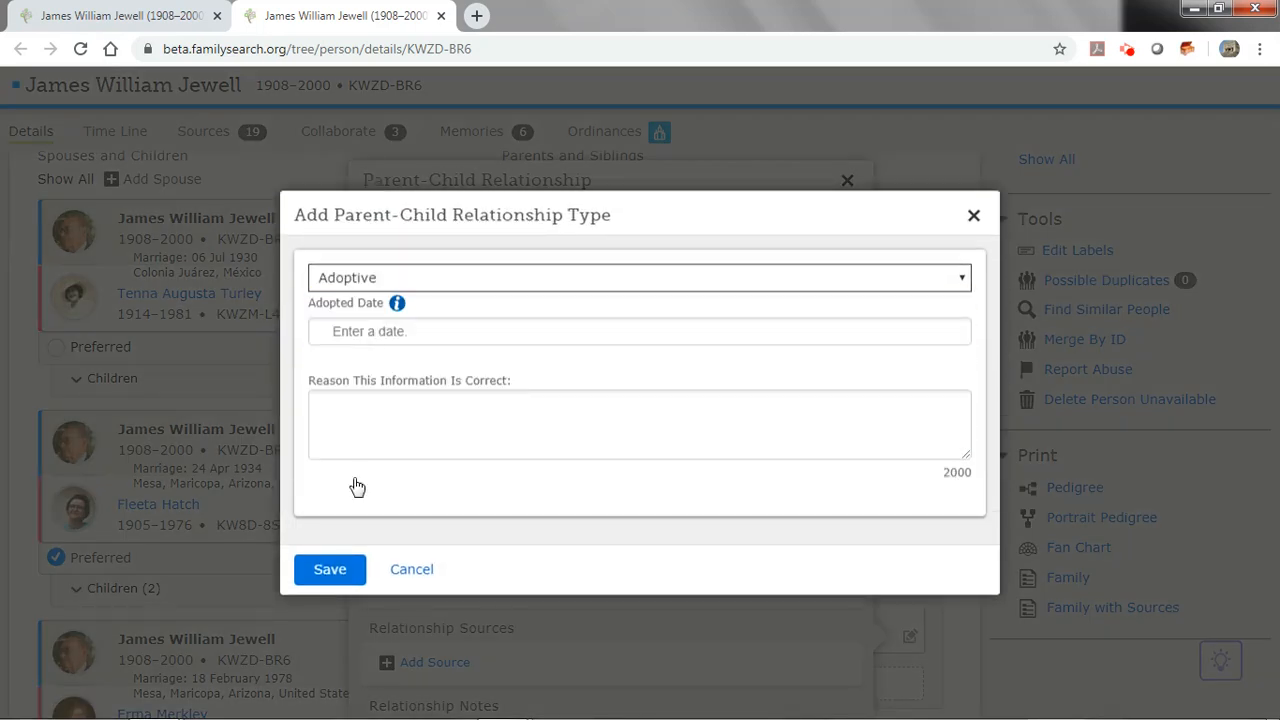
left_click(345, 575)
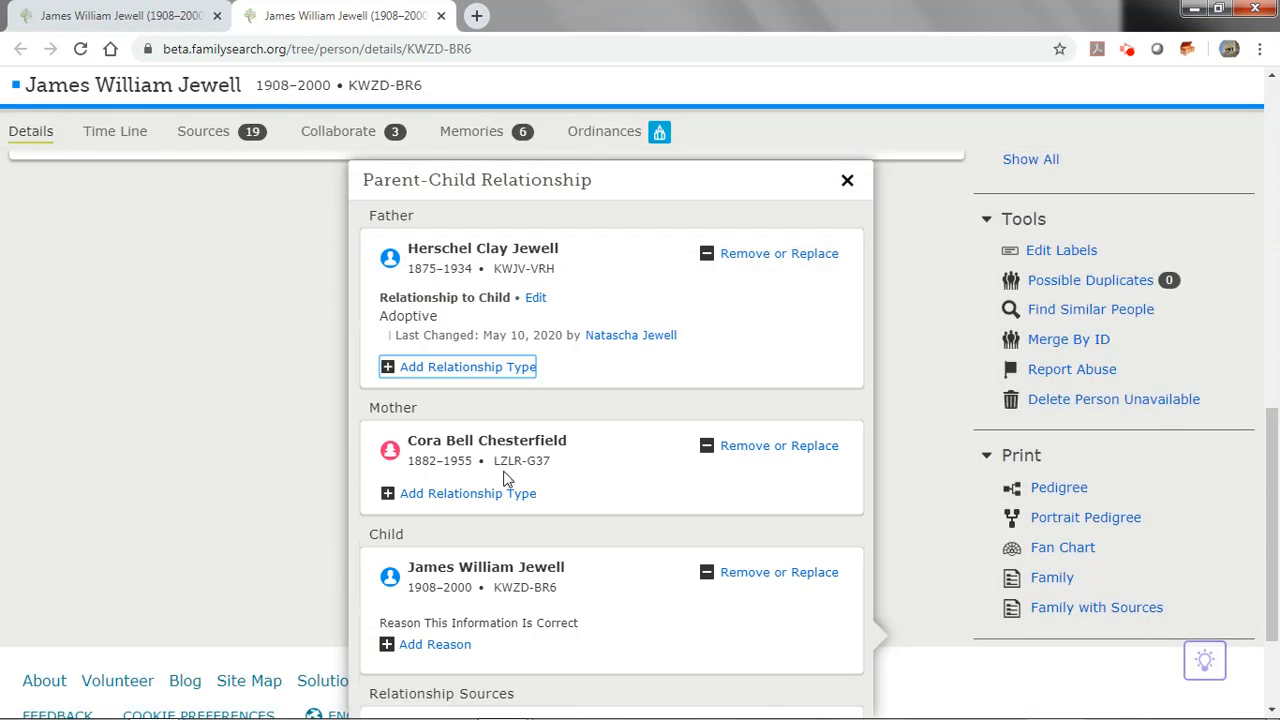
Step: Add the relationship type Adoptive between the second mother and the child, save it and close the parent-child relationship
scroll(618, 405, "down", 1)
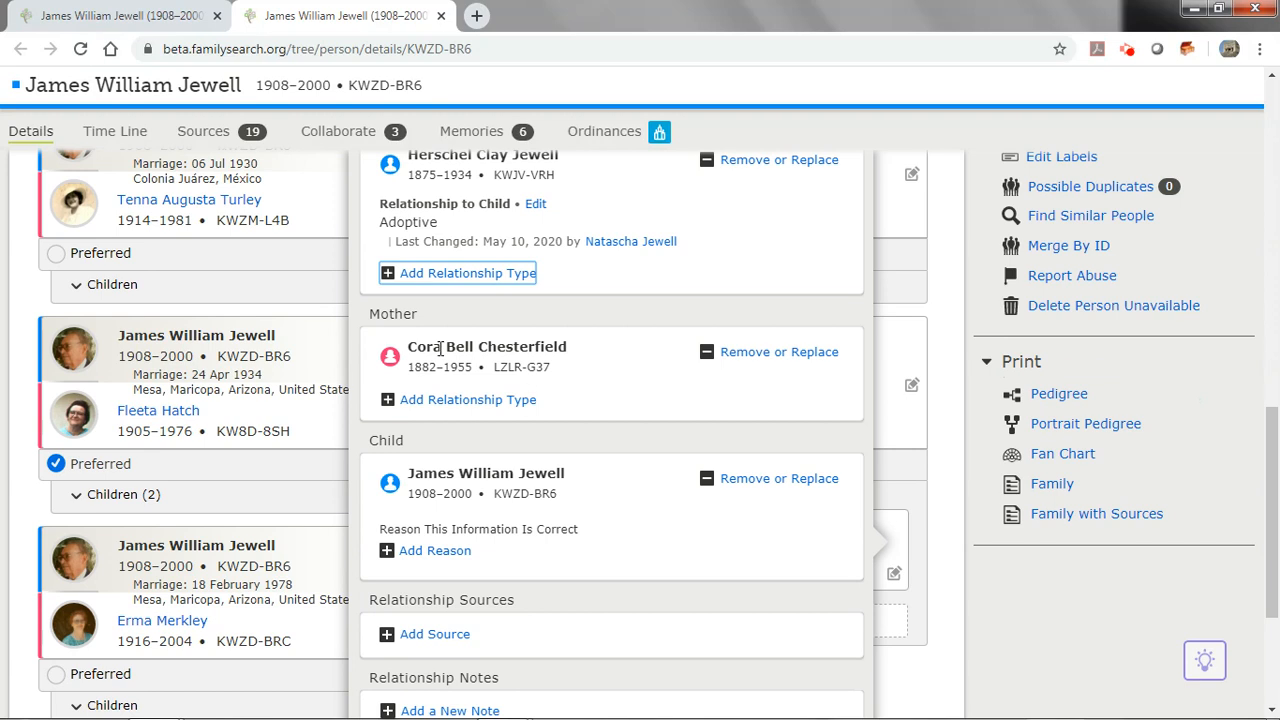
left_click(442, 410)
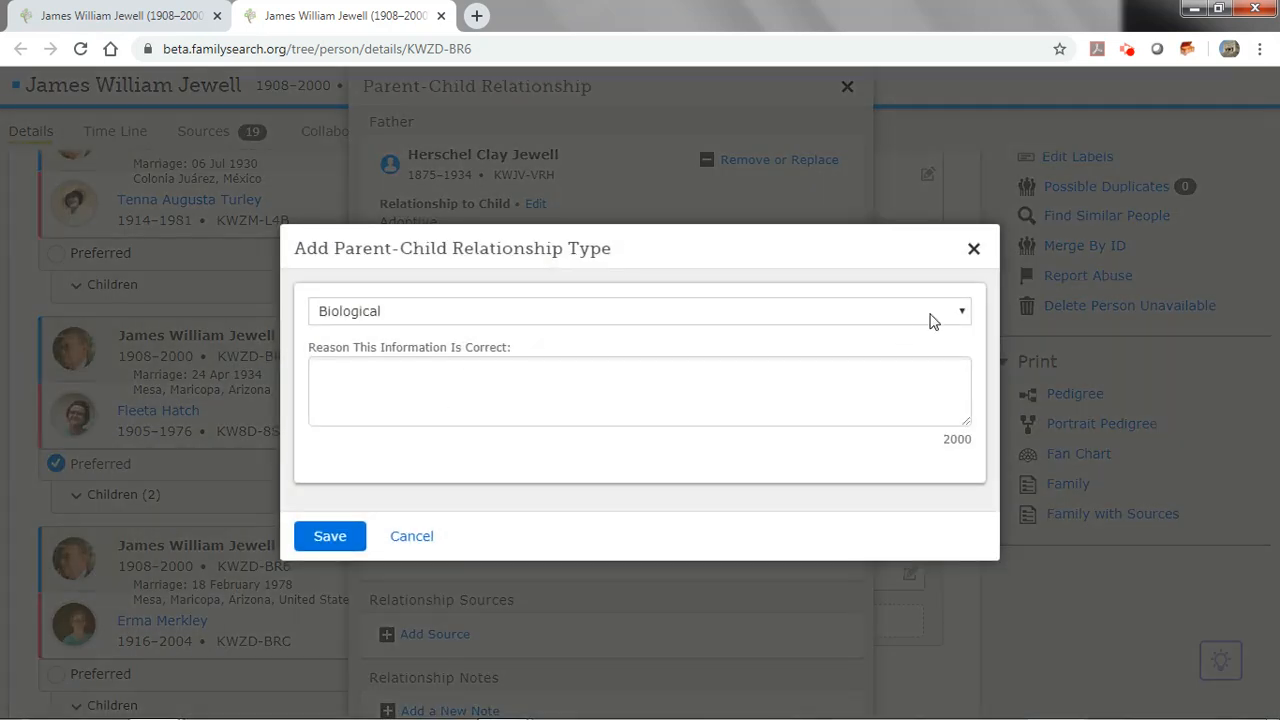
left_click(962, 314)
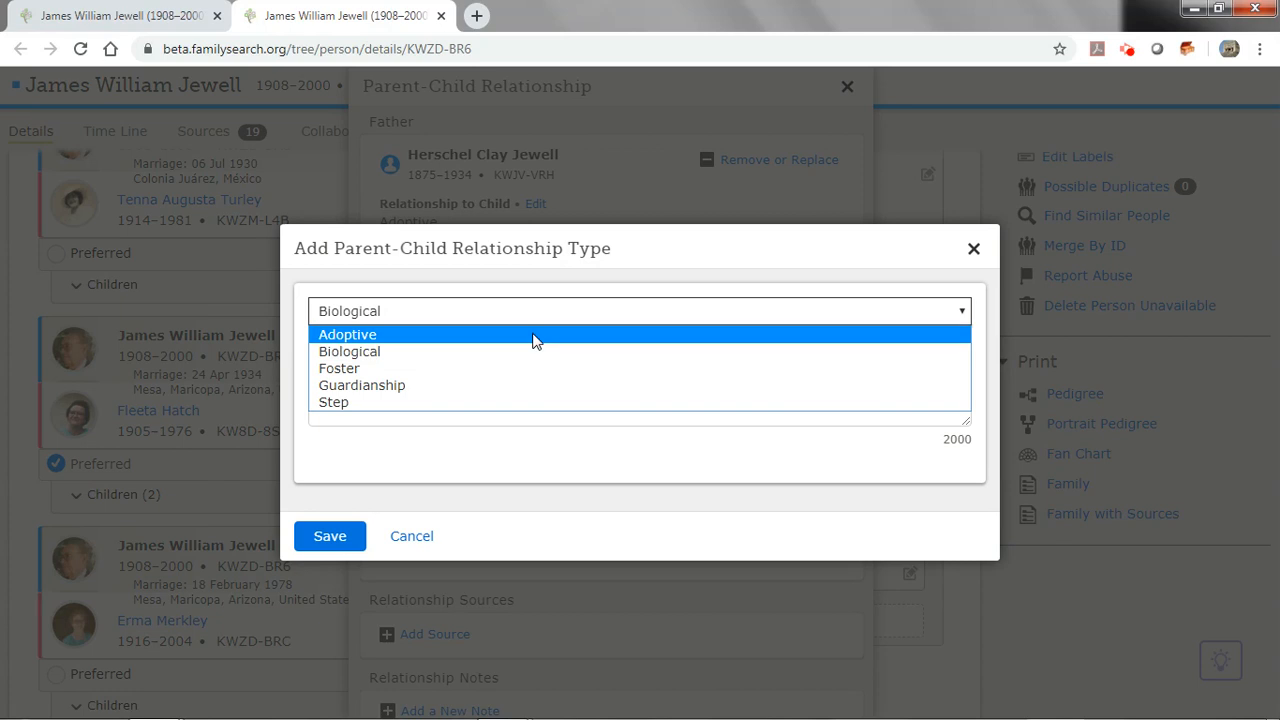
left_click(410, 338)
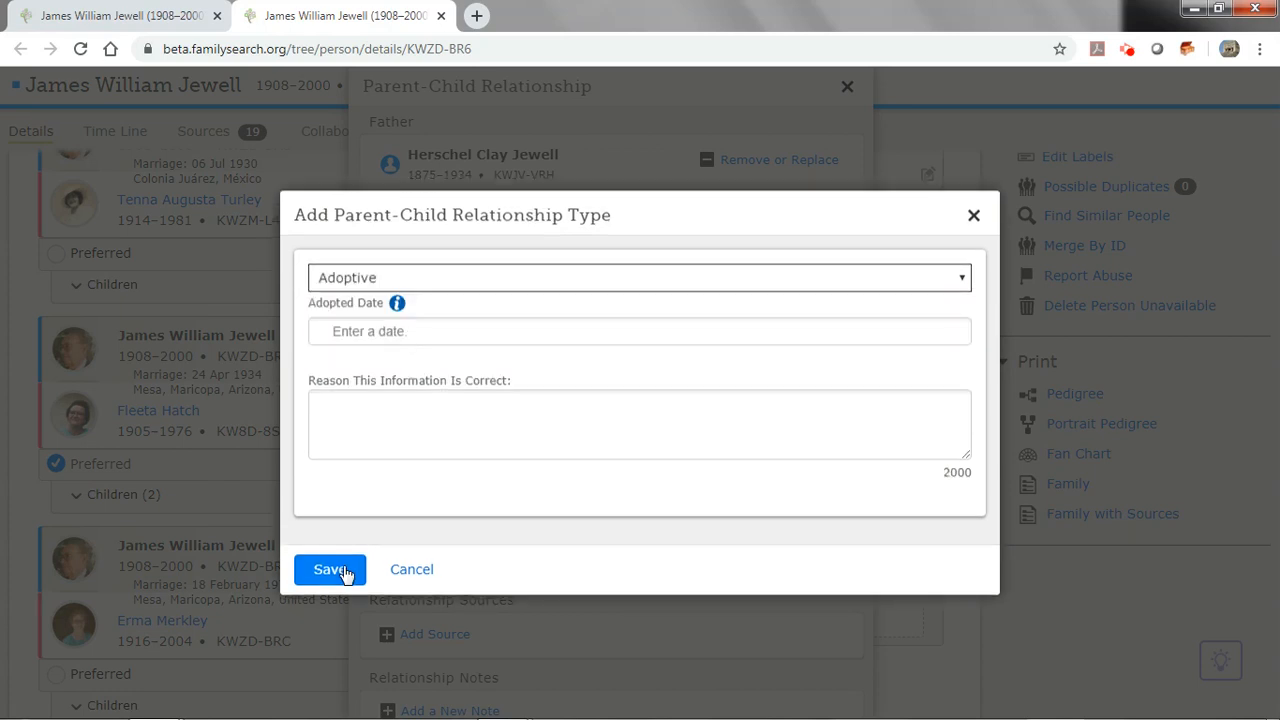
left_click(343, 572)
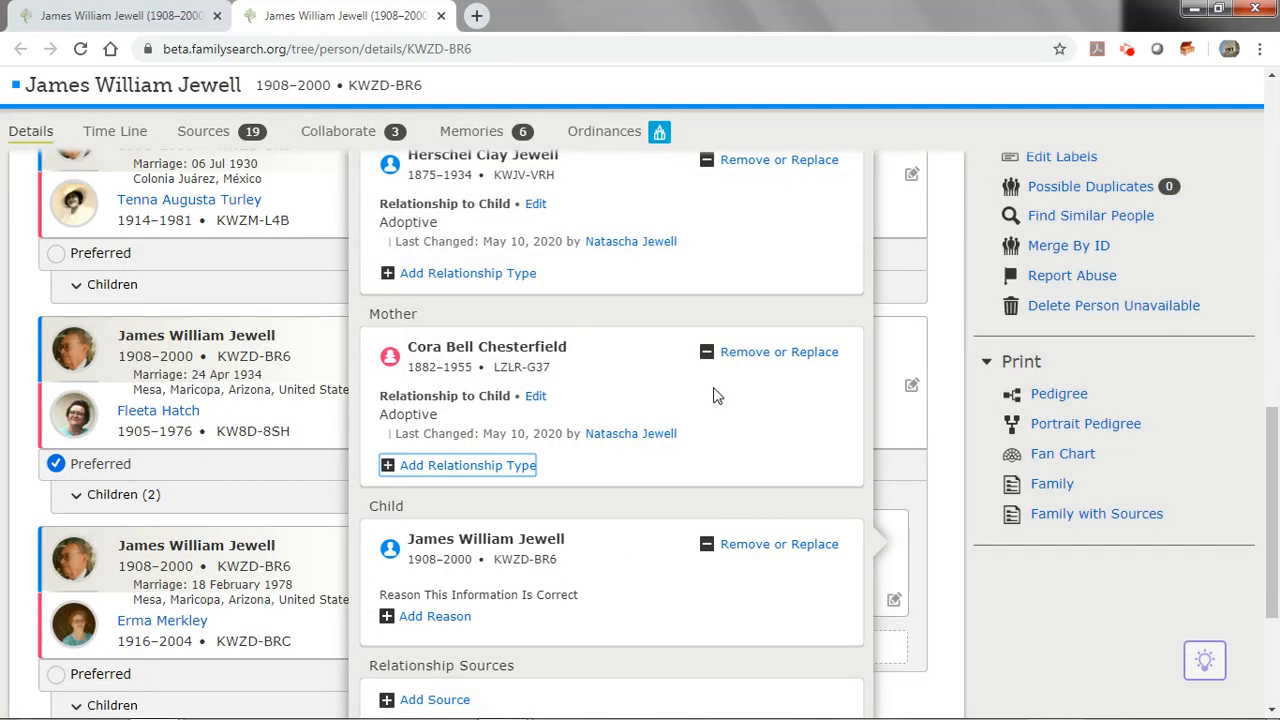
scroll(508, 528, "up", 2)
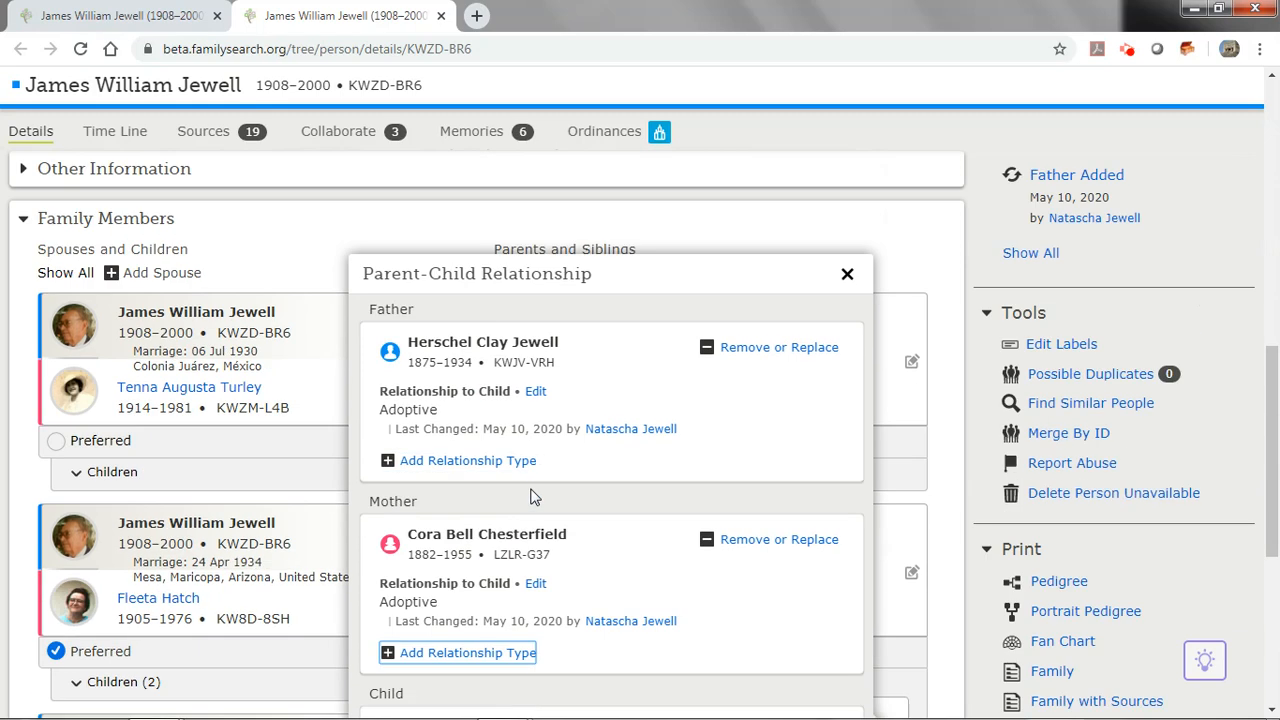
left_click(847, 276)
scroll(846, 267, "up", 5)
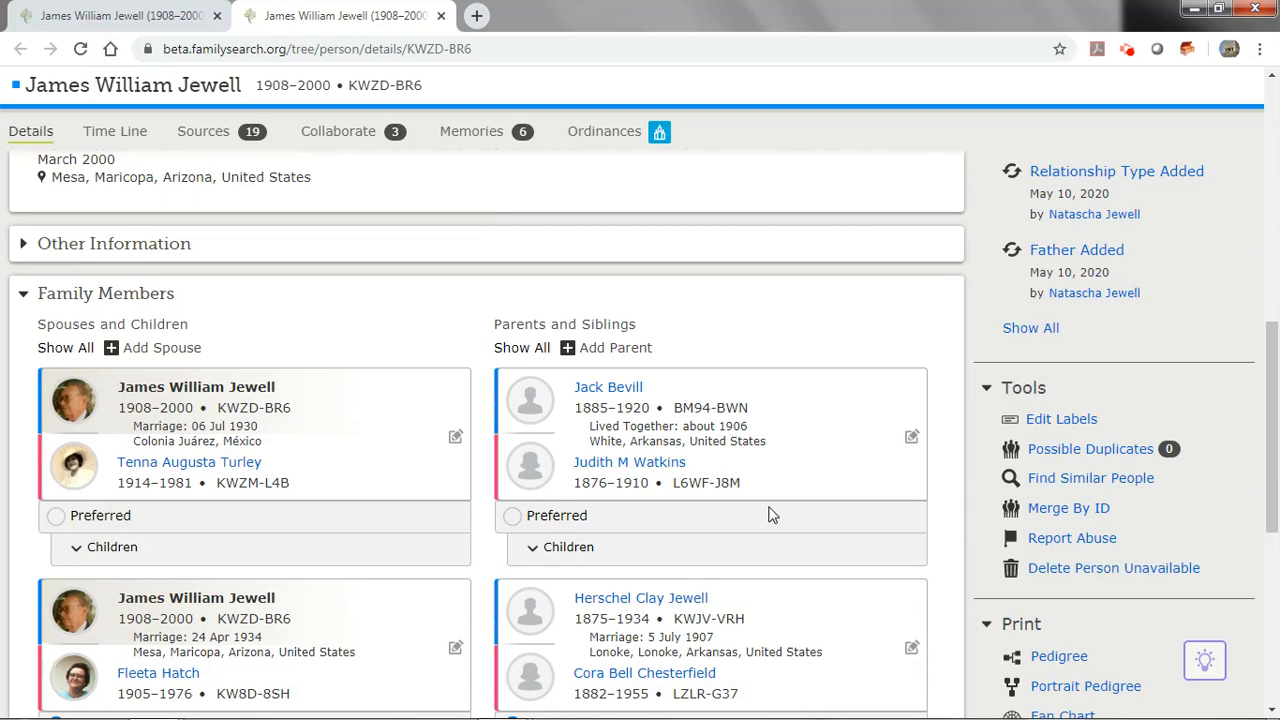
Step: Collapse the children list under the adoptive parent couple
scroll(766, 514, "down", 2)
scroll(607, 510, "down", 2)
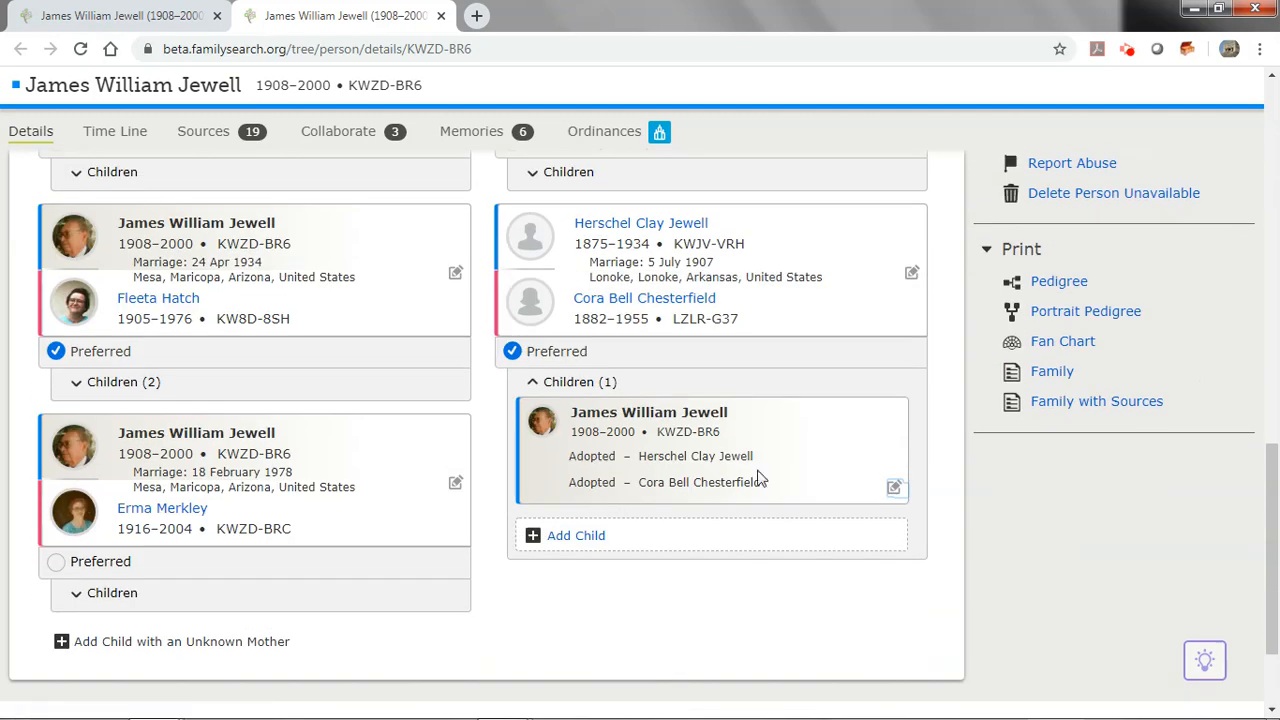
left_click(534, 389)
scroll(623, 425, "up", 3)
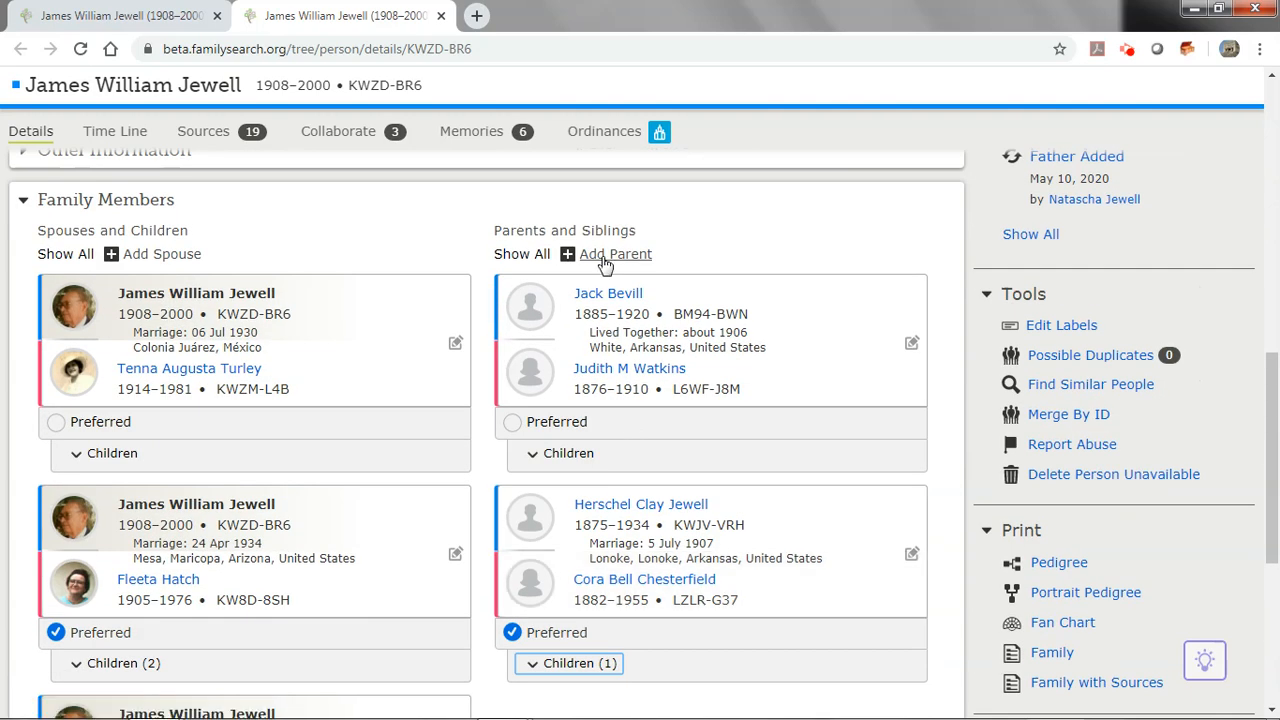
Step: Start adding another parent by name, entering the third father's first and last names with sex Male and status Deceased
left_click(604, 262)
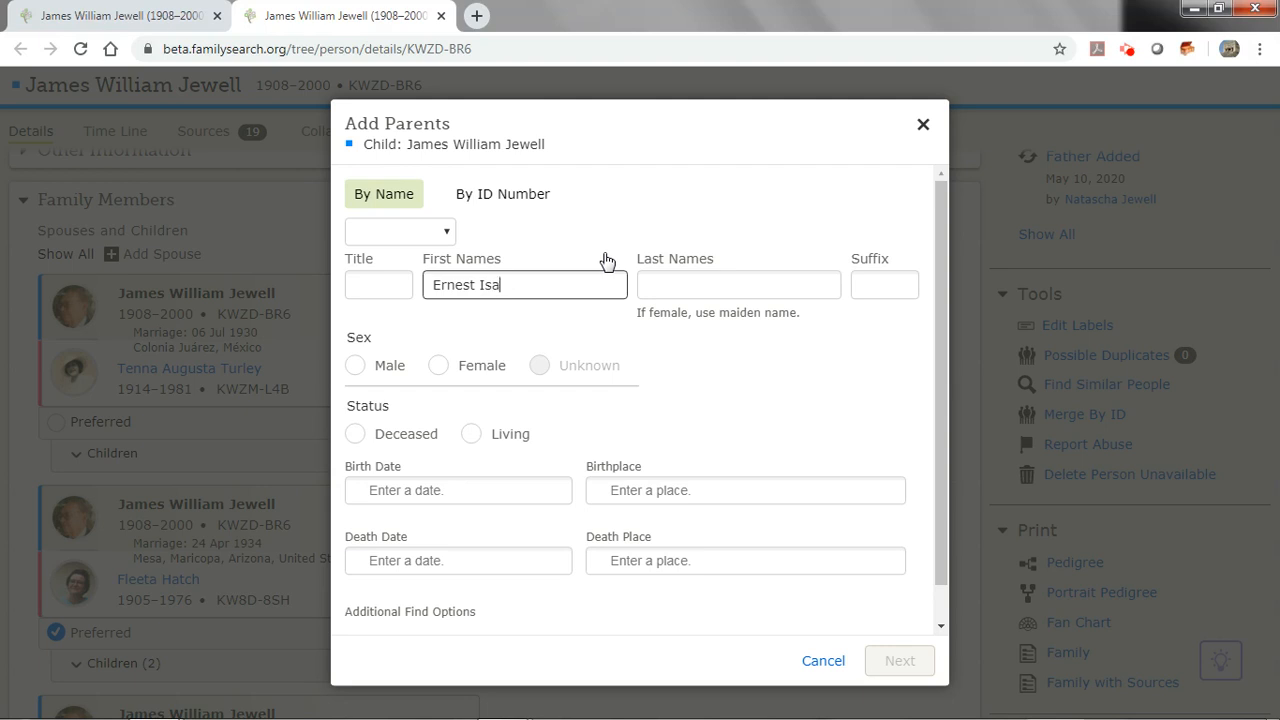
key("Tab")
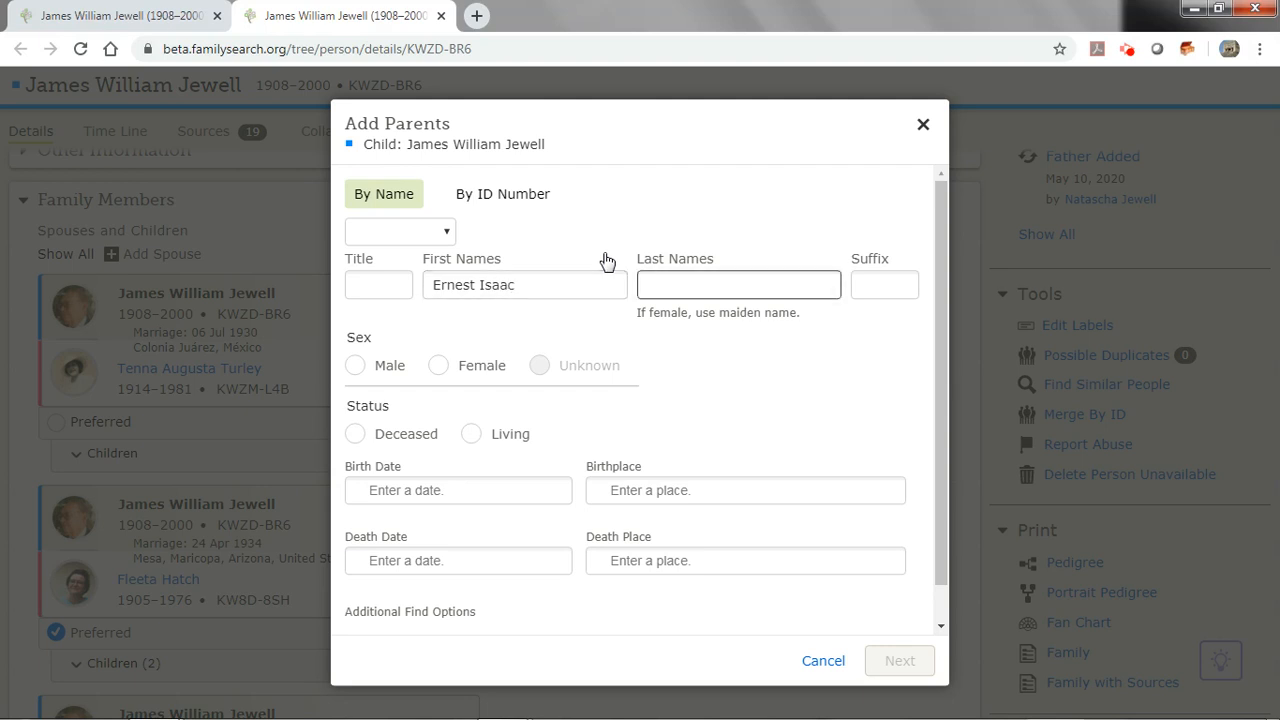
type("Hatch")
left_click(358, 366)
left_click(355, 433)
Step: Enter the third father's full birth date and set the death date to 1952, using the standardized dates
scroll(565, 405, "down", 2)
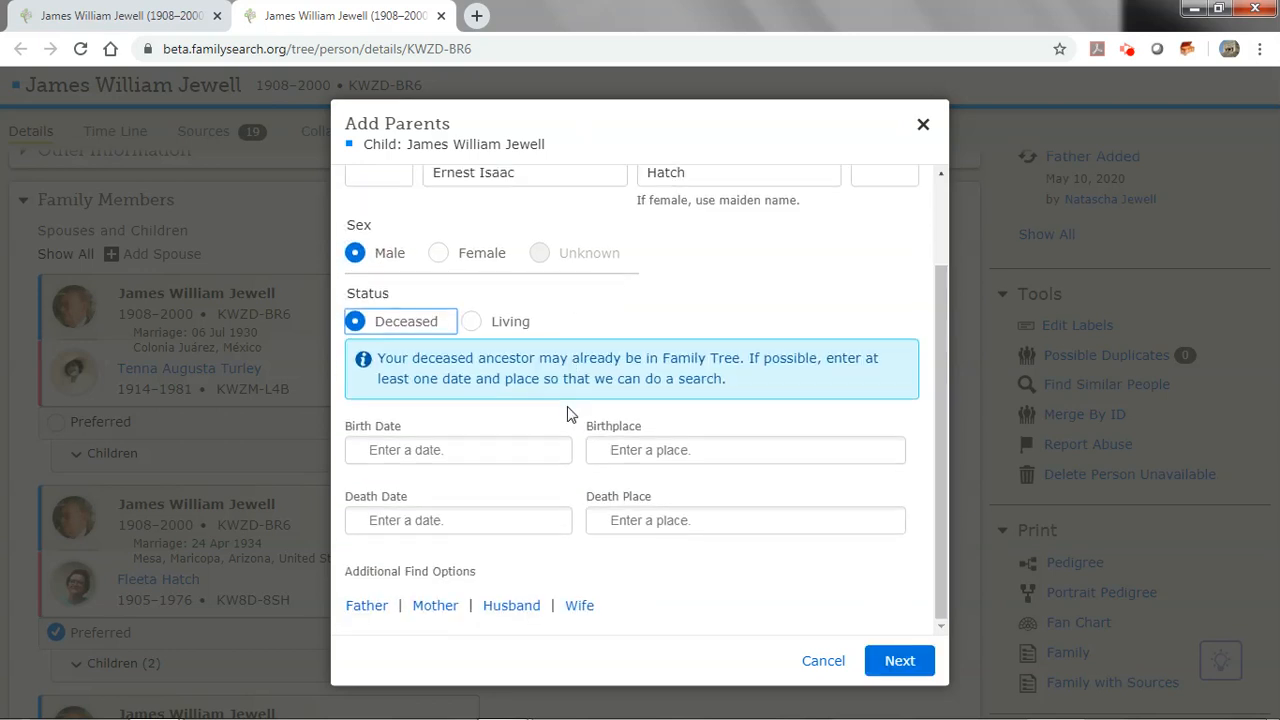
left_click(419, 447)
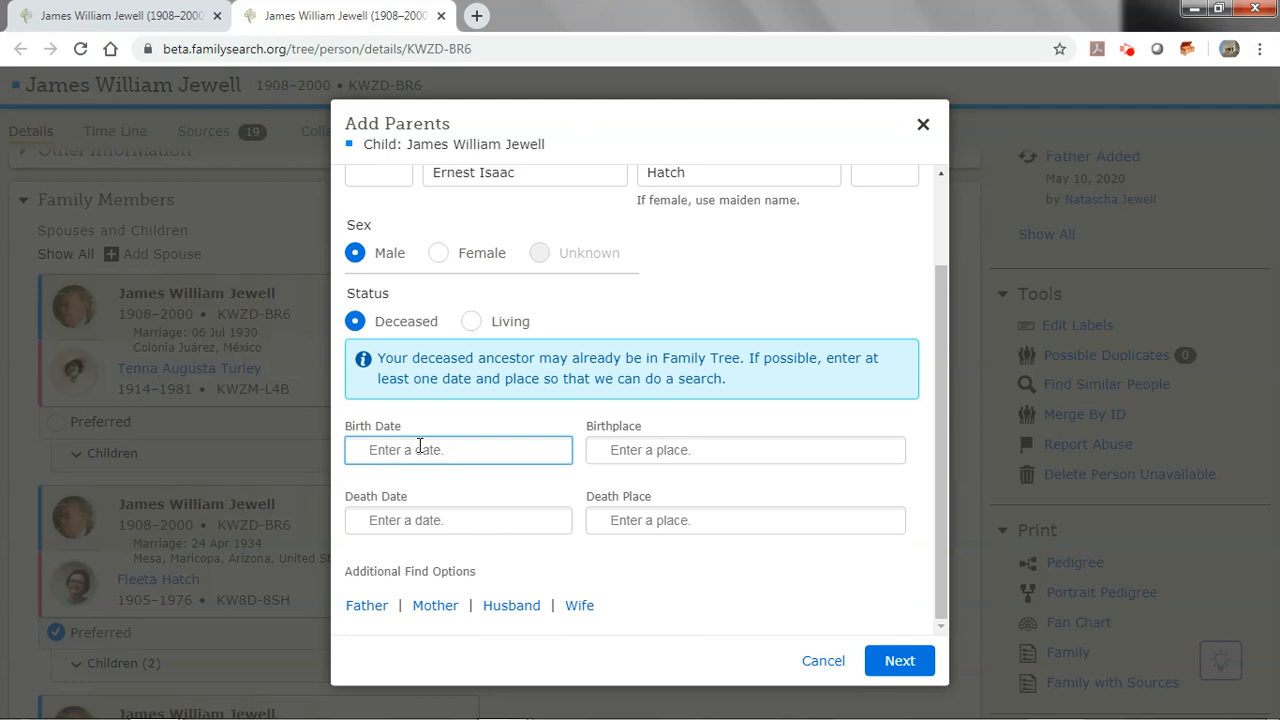
type("21 Se")
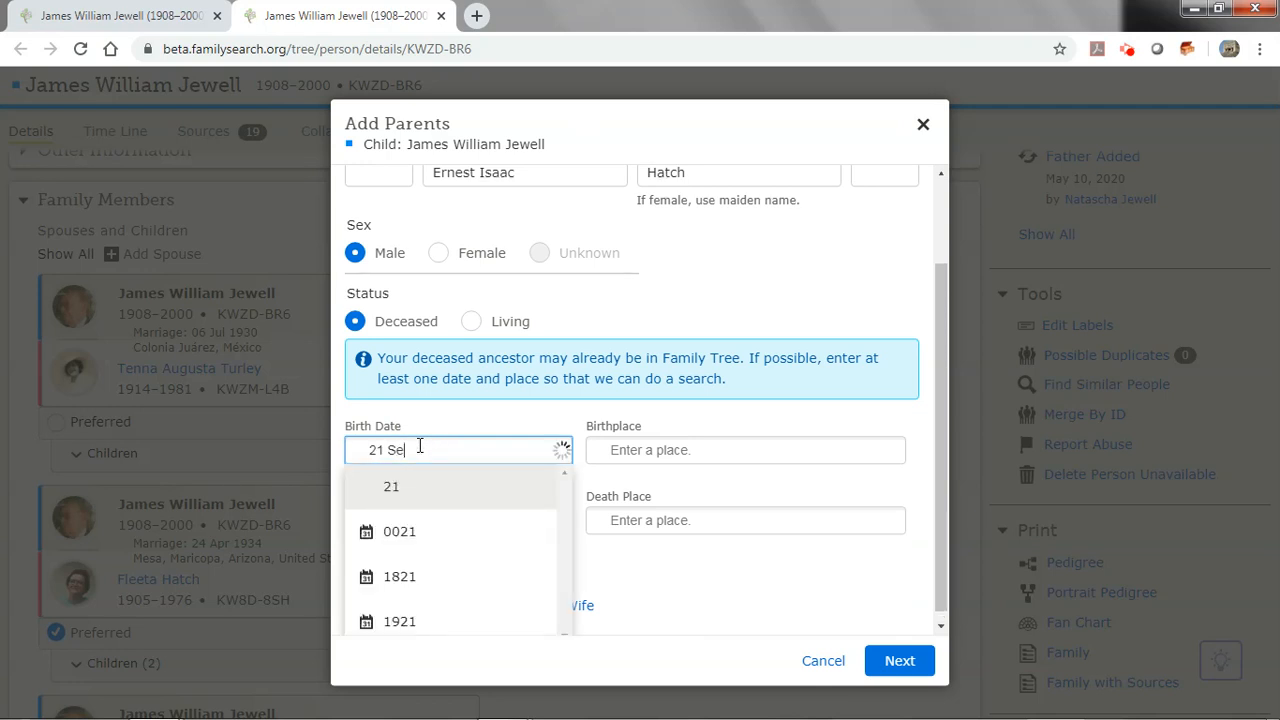
type("p 18")
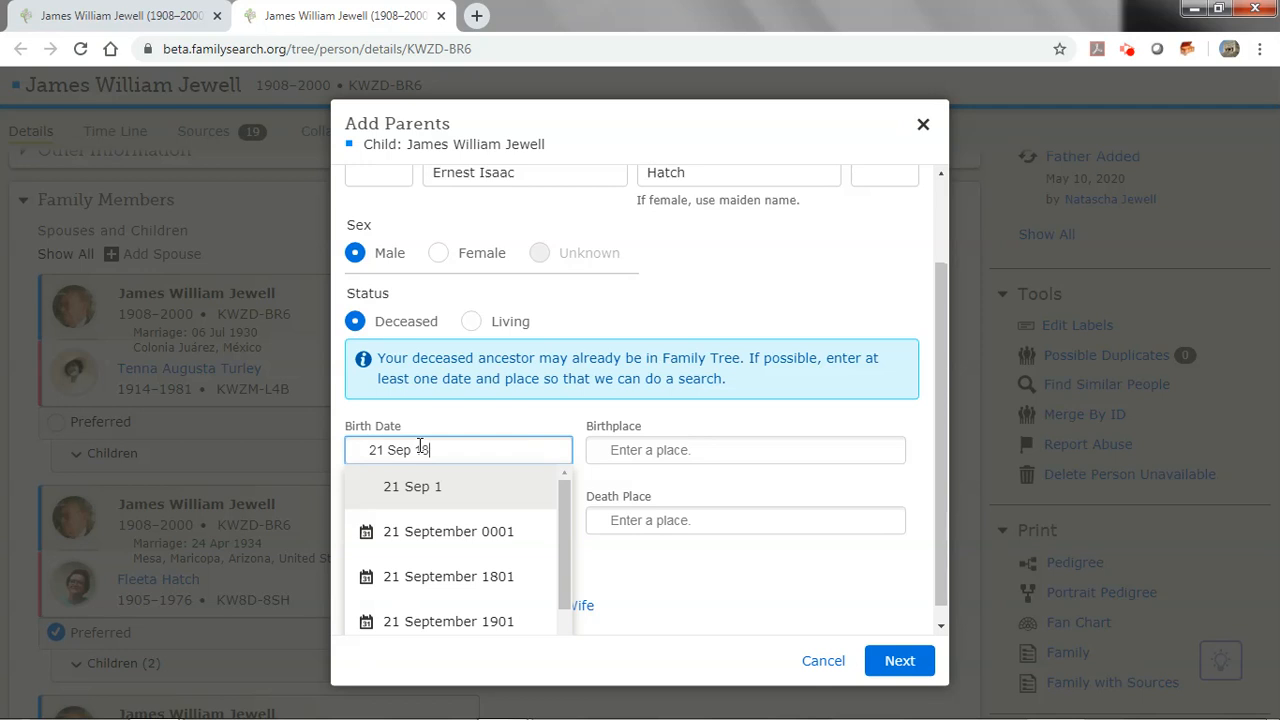
type("78")
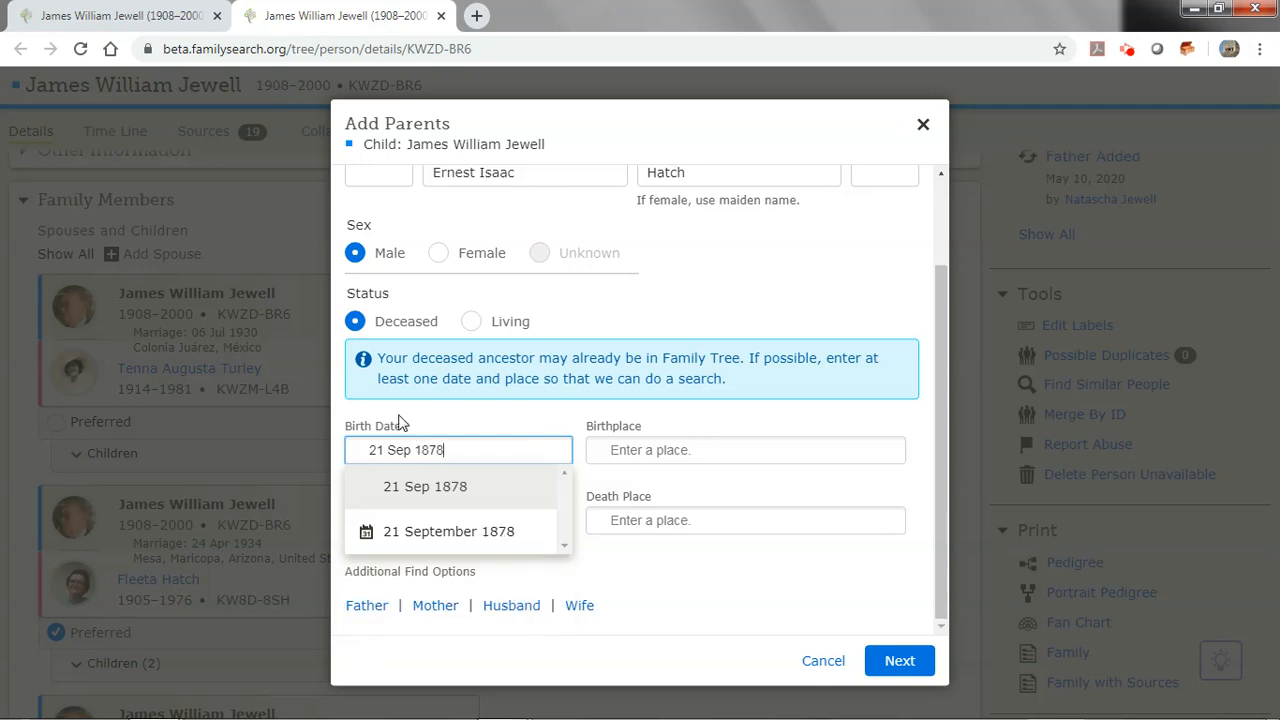
left_click(369, 531)
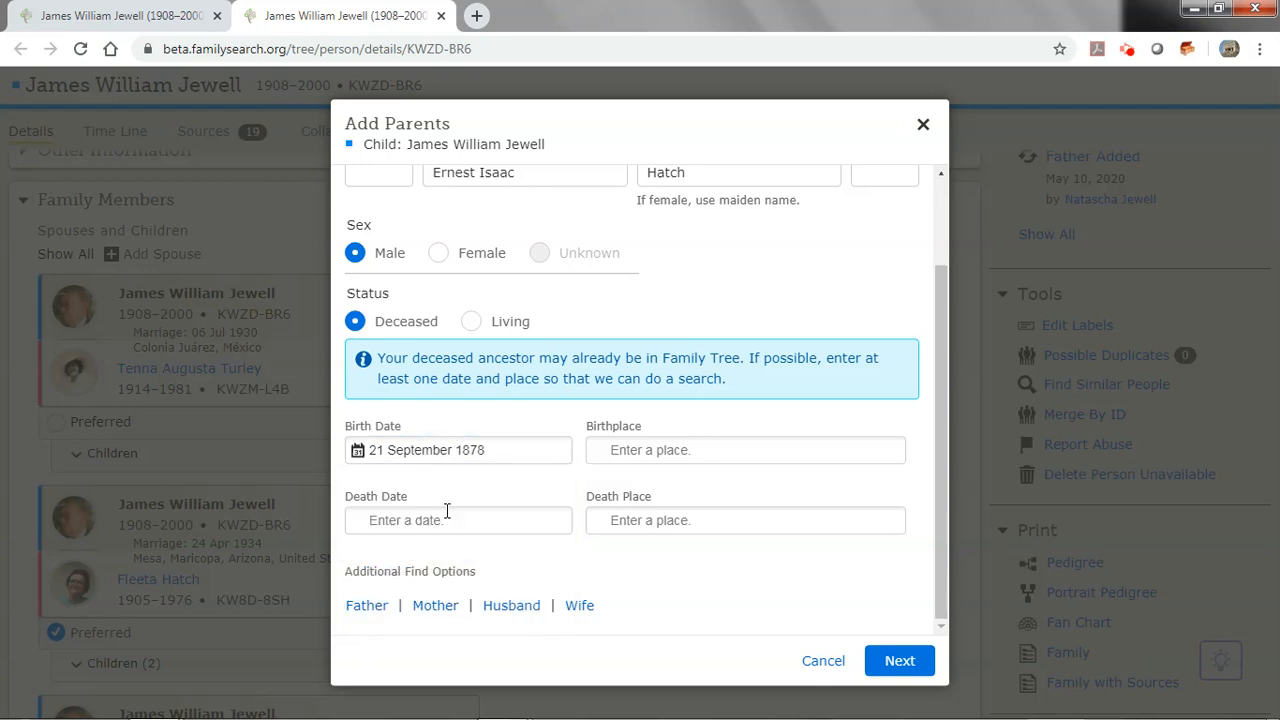
left_click(370, 522)
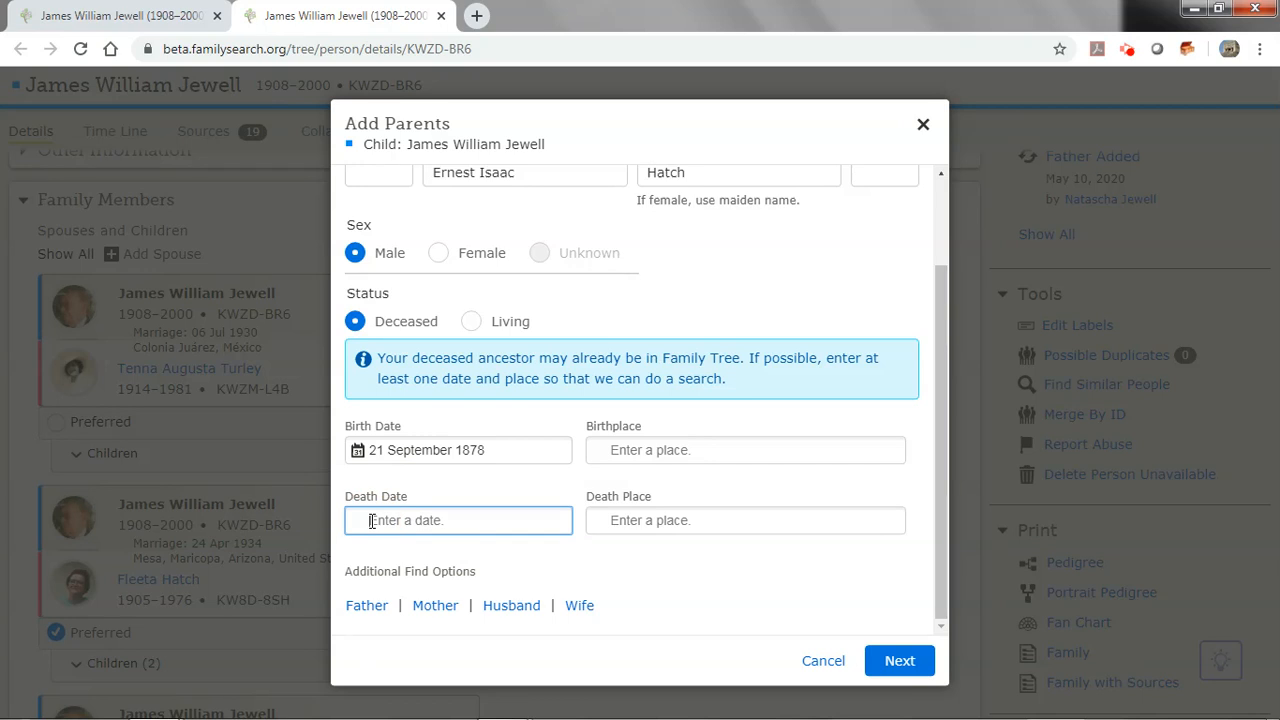
type("1952")
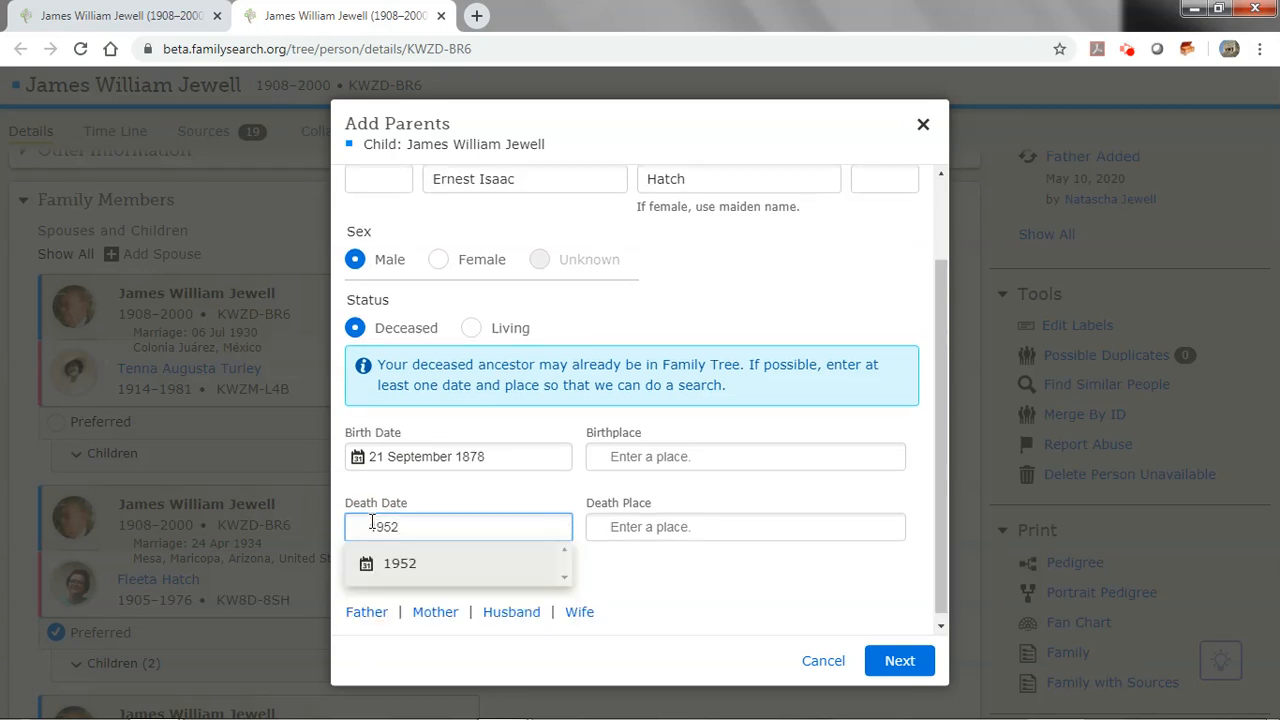
left_click(366, 571)
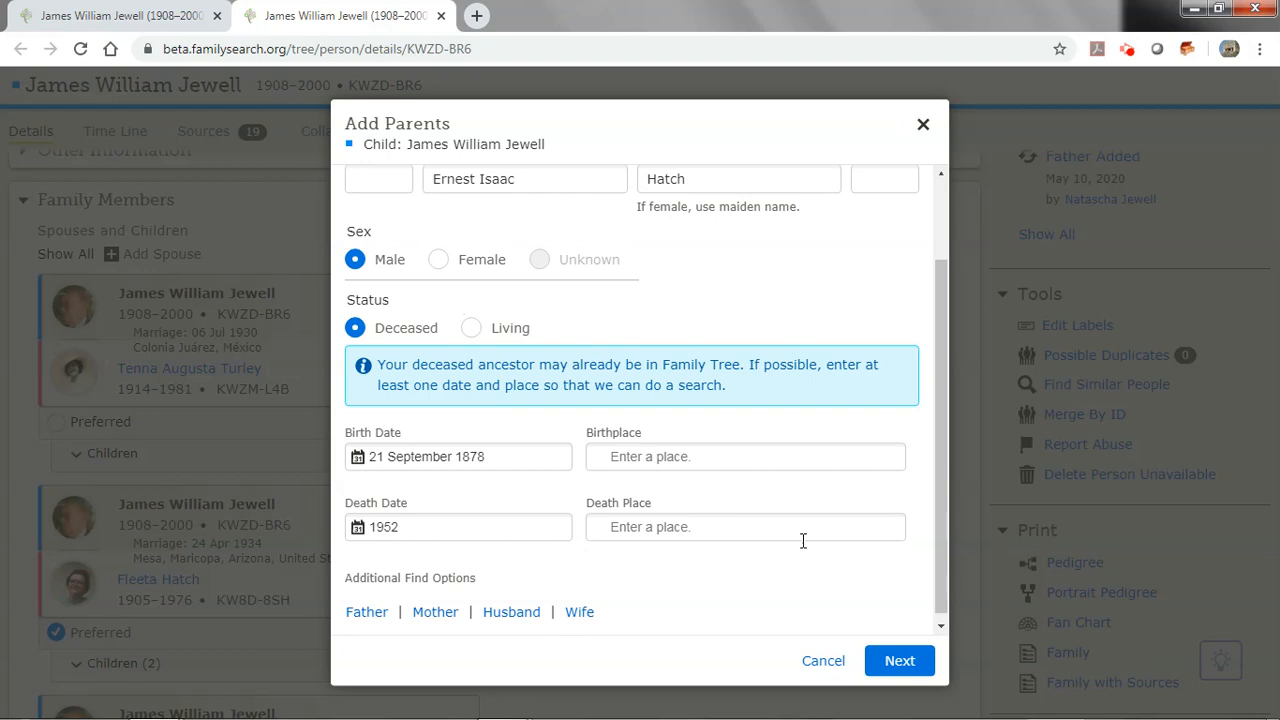
Step: Search the tree for the third father and add the matching person together with his first listed spouse as a parent couple
left_click(898, 662)
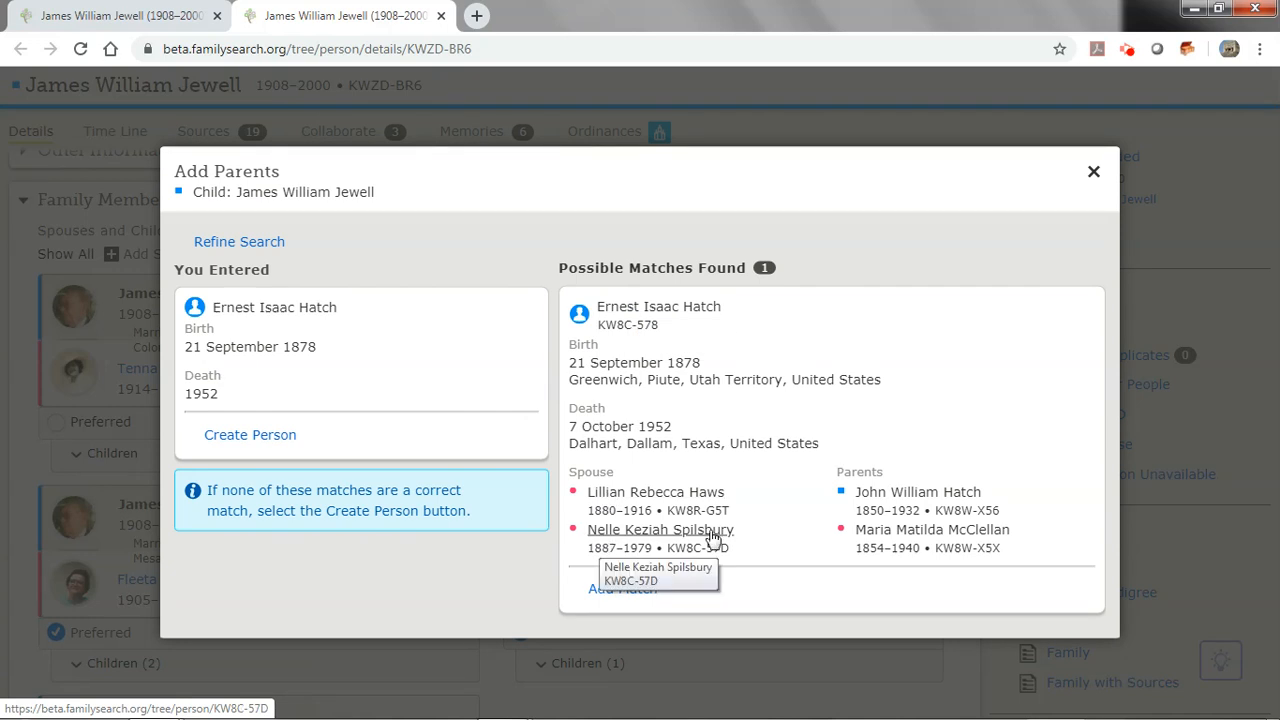
left_click(638, 594)
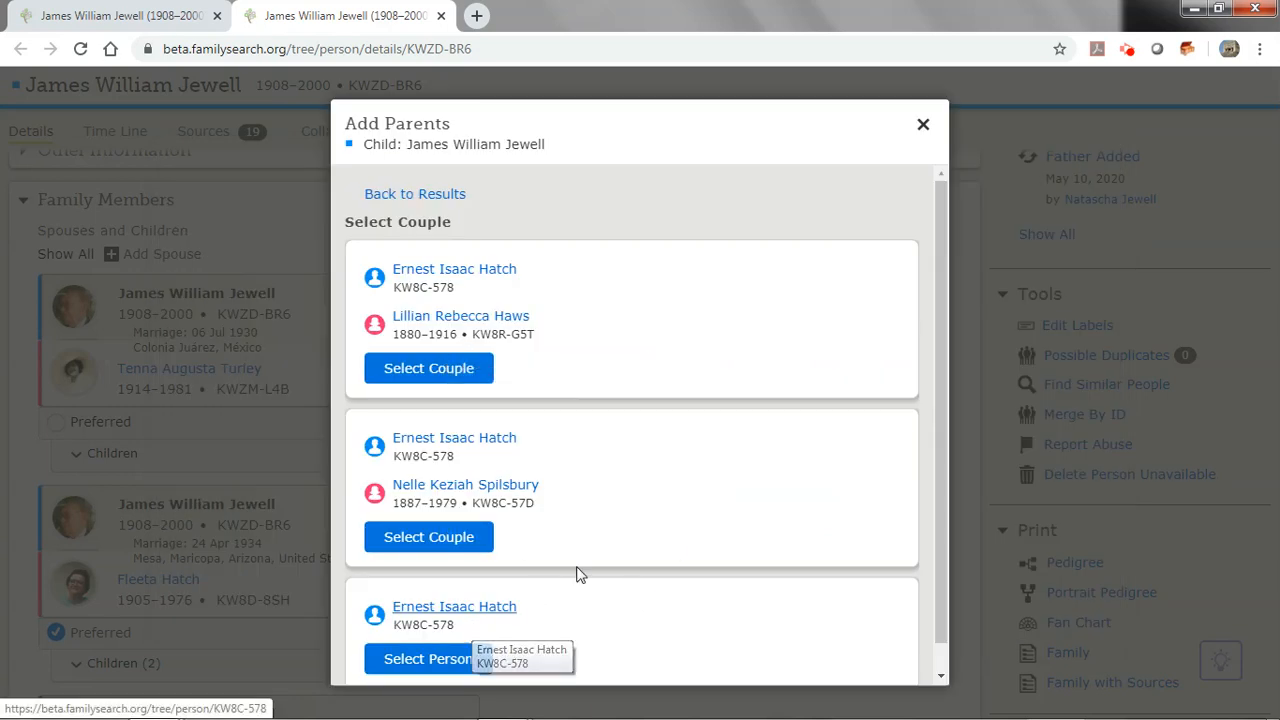
left_click(427, 369)
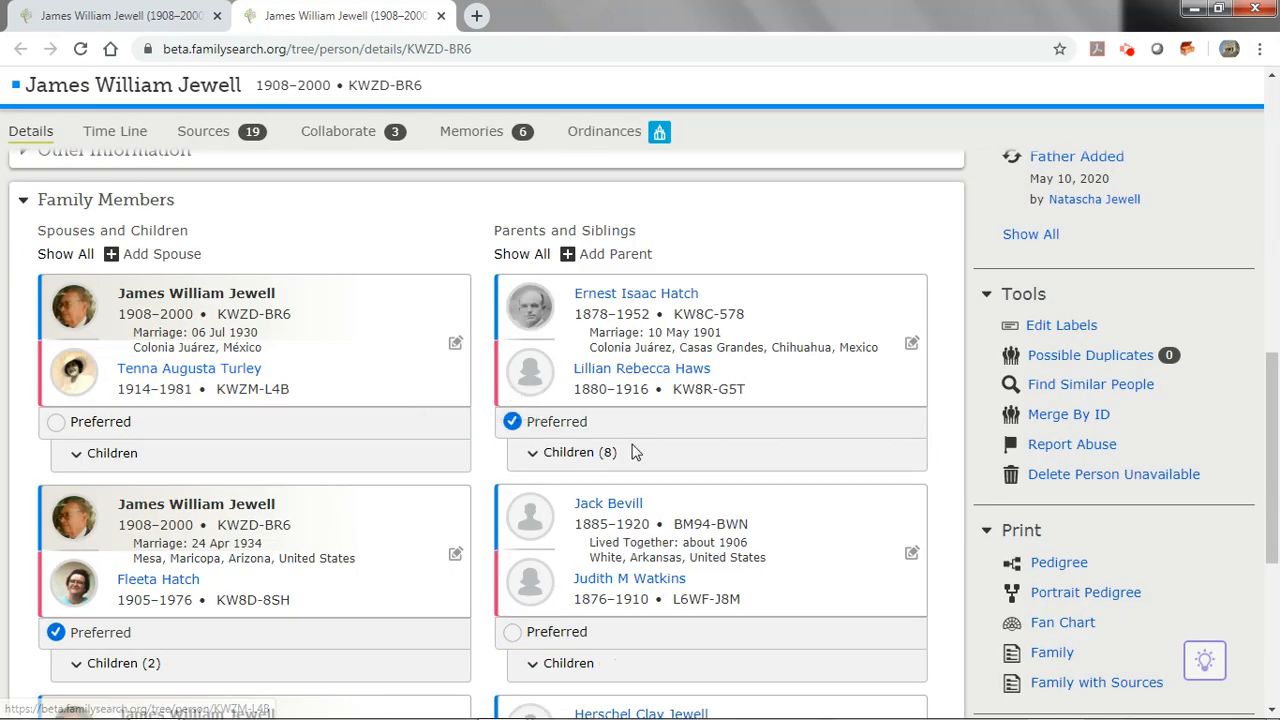
Step: Expand the children of the newly added parent couple and open the parent-child relationship of the profile's person
scroll(680, 452, "up", 2)
scroll(699, 458, "down", 2)
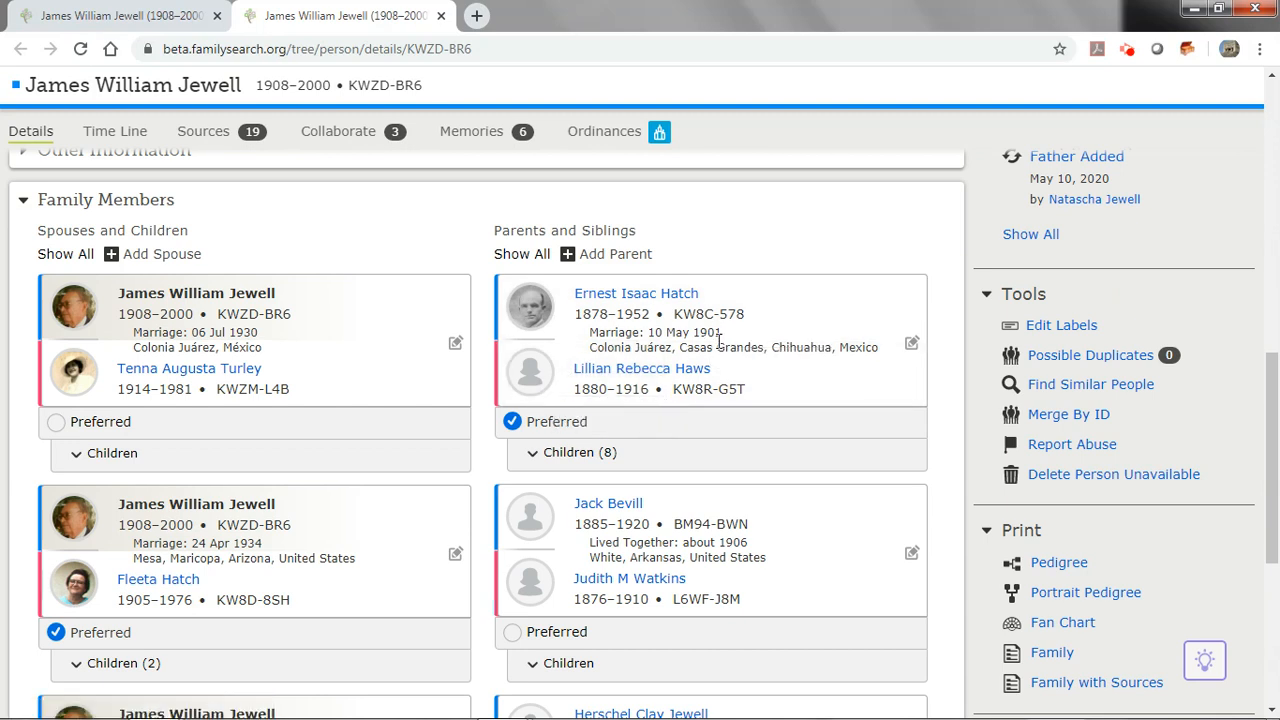
scroll(728, 343, "down", 1)
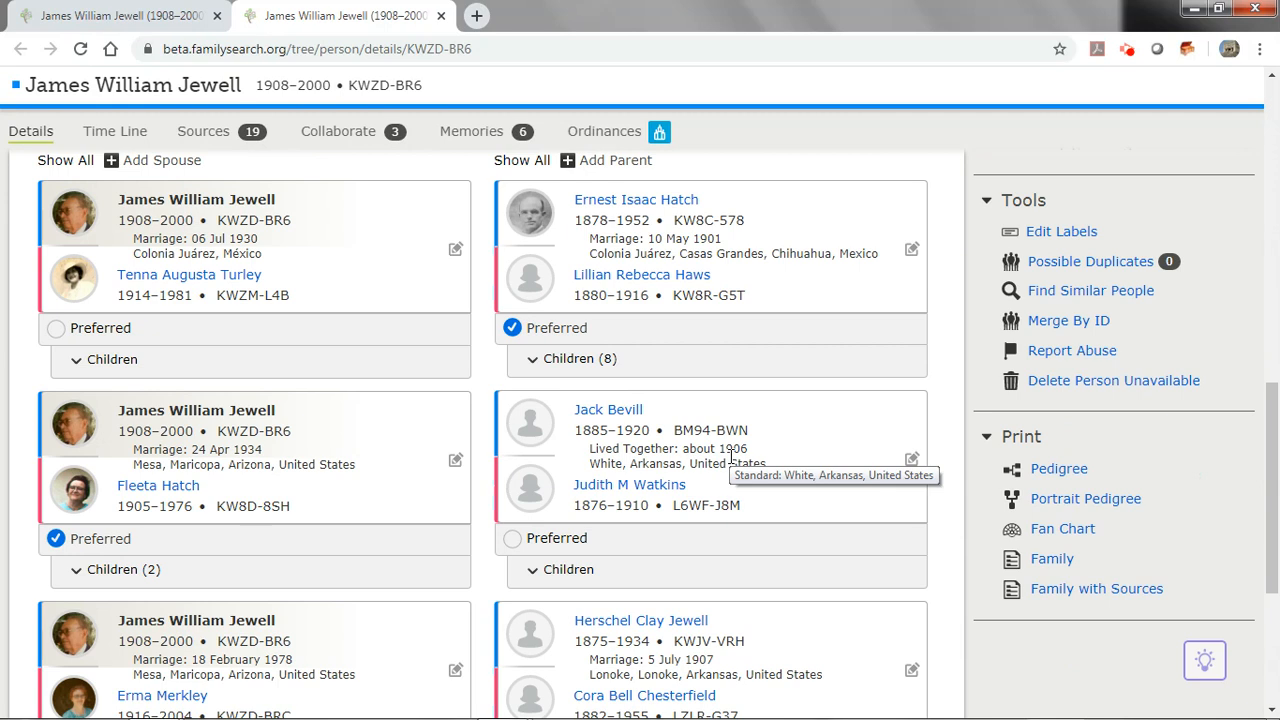
scroll(725, 465, "down", 2)
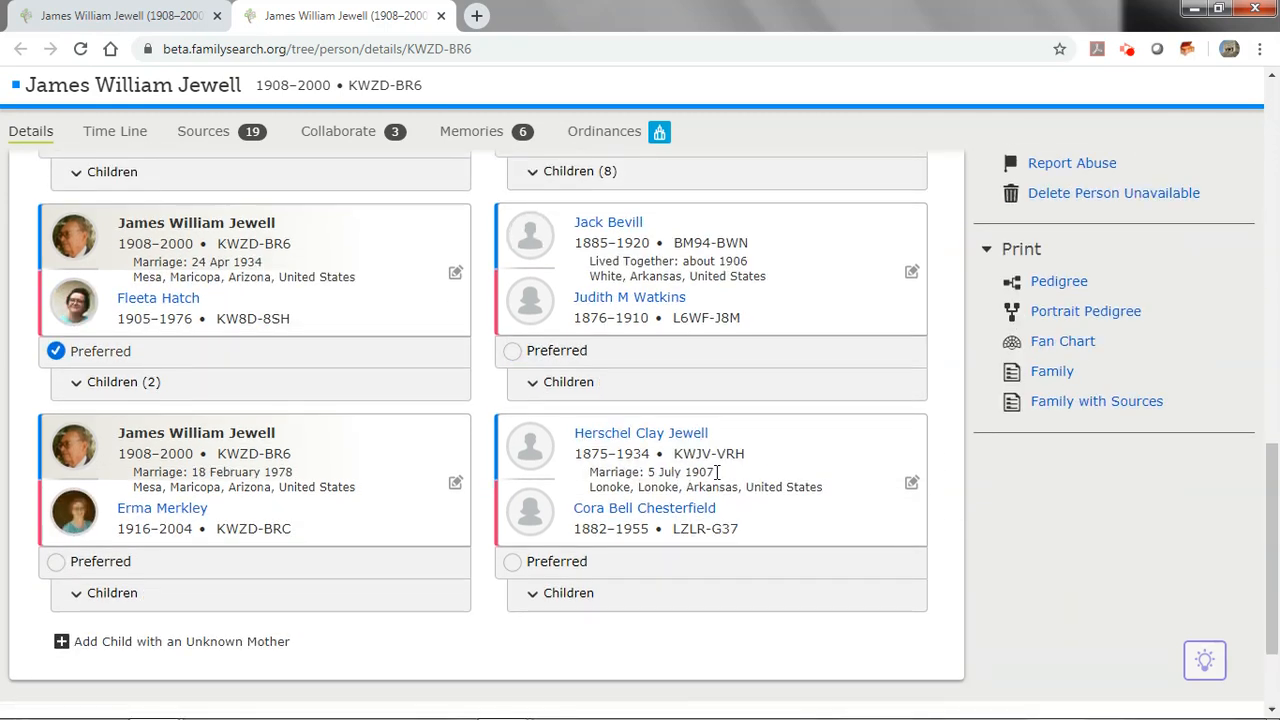
scroll(720, 472, "up", 3)
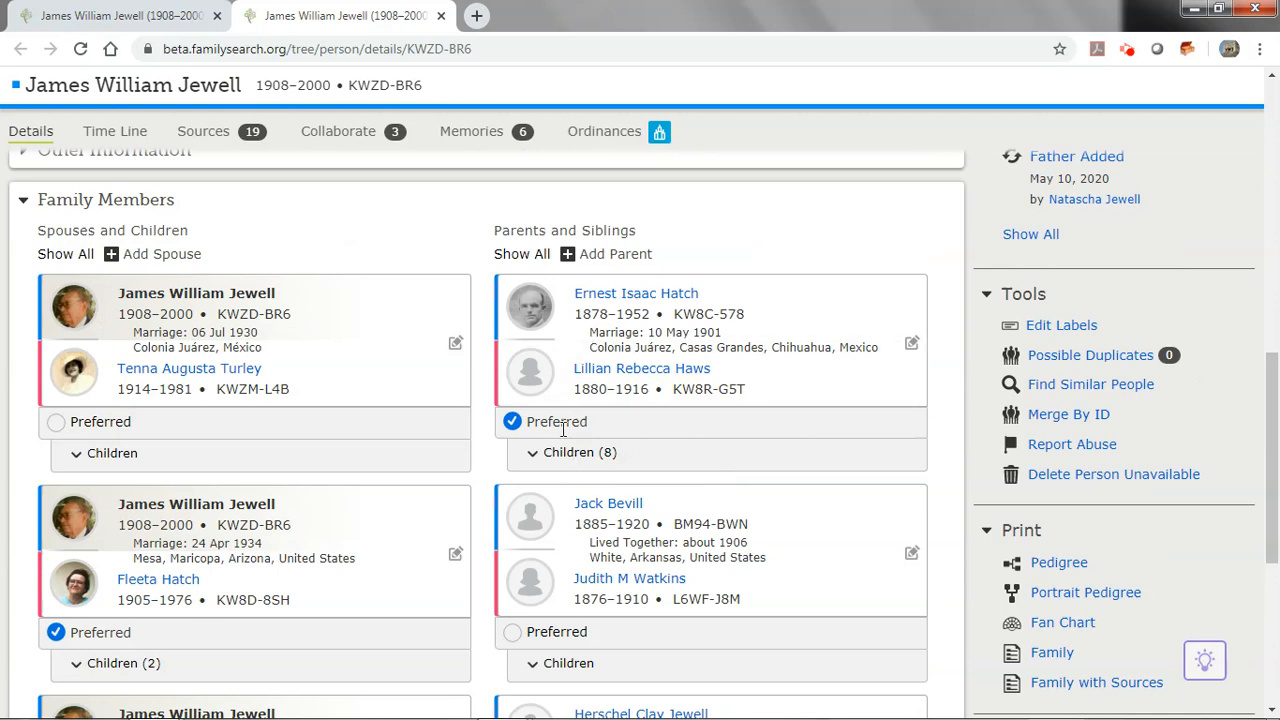
left_click(533, 458)
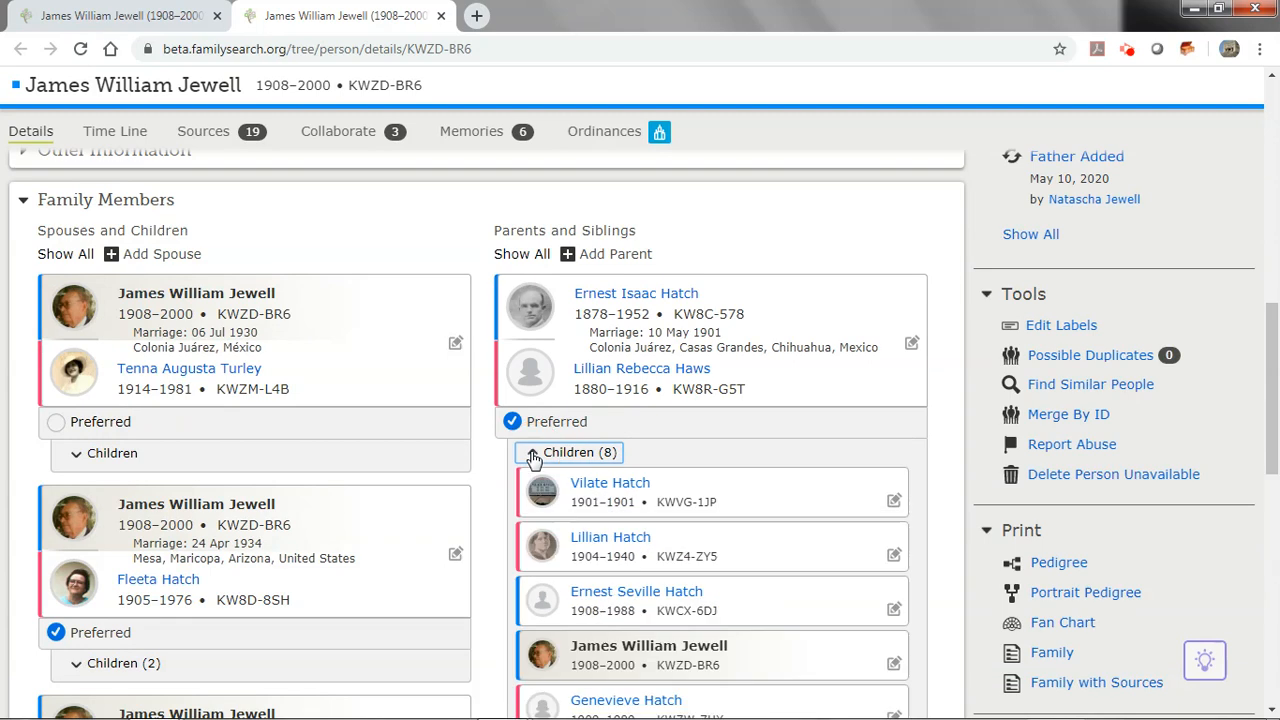
scroll(560, 465, "down", 2)
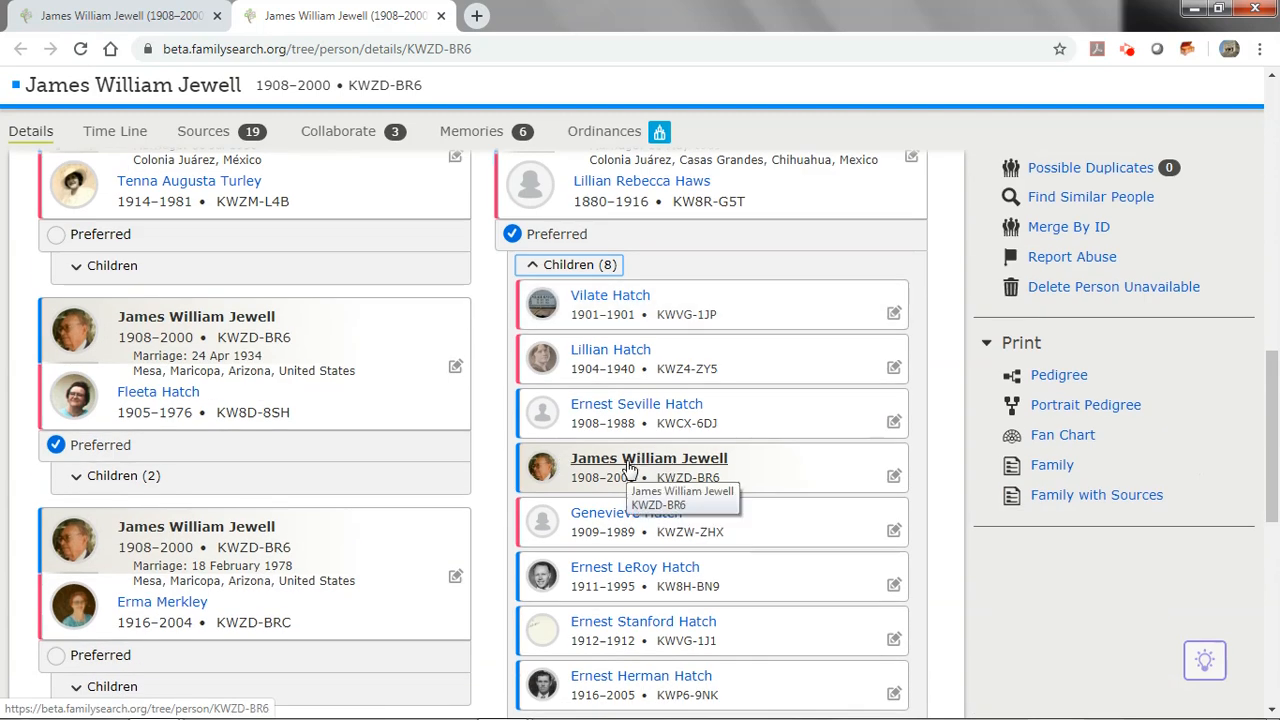
left_click(894, 479)
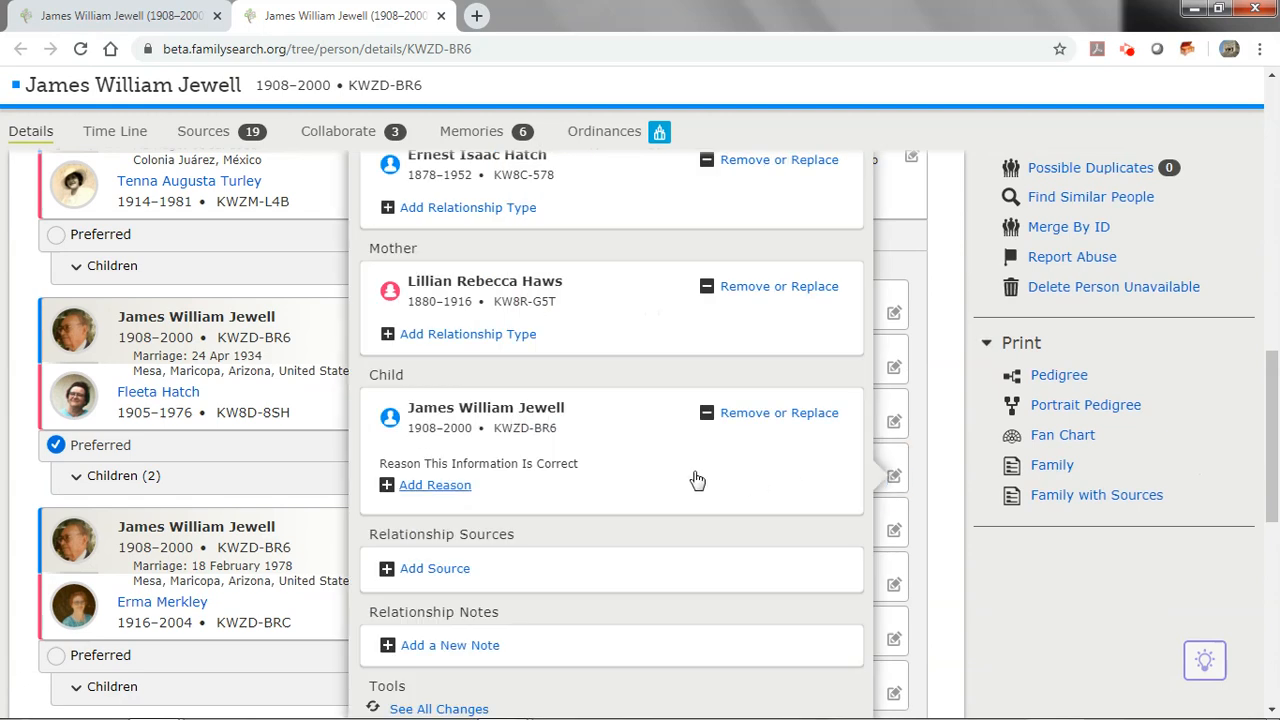
Step: Add the relationship type Foster with the standardized date 1918 between the third father and the child, and save it
scroll(685, 468, "up", 1)
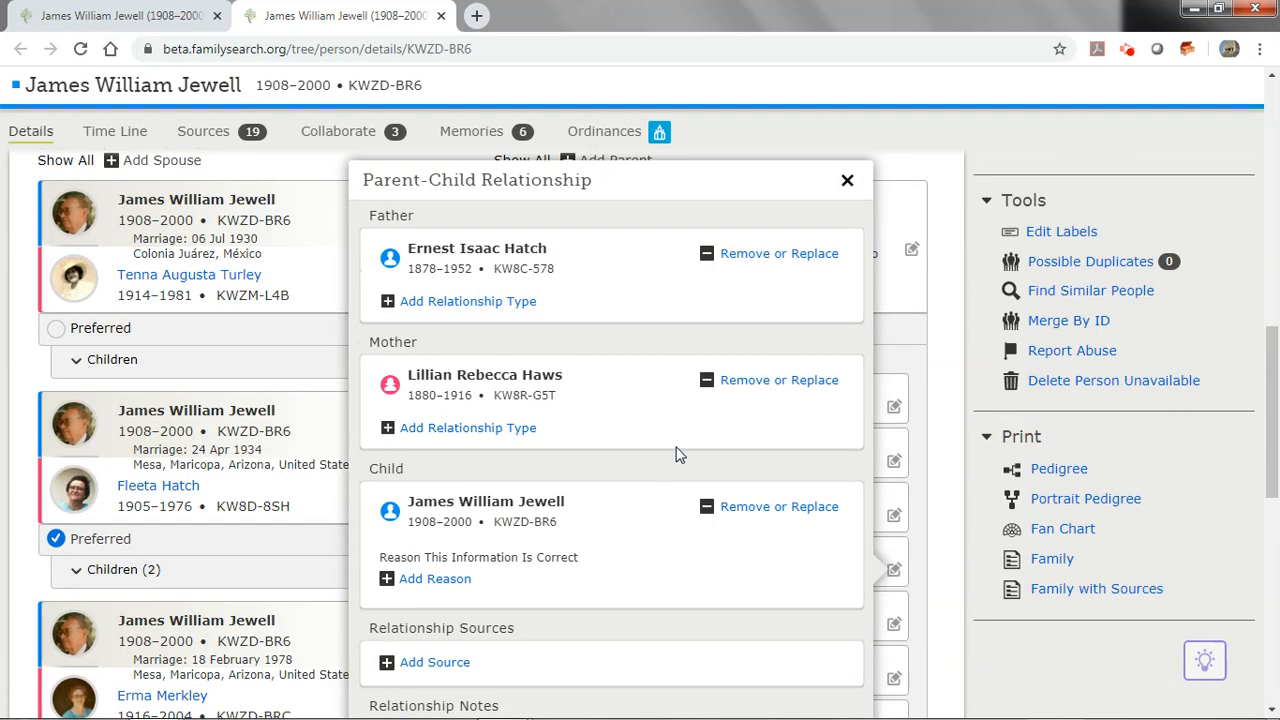
left_click(430, 302)
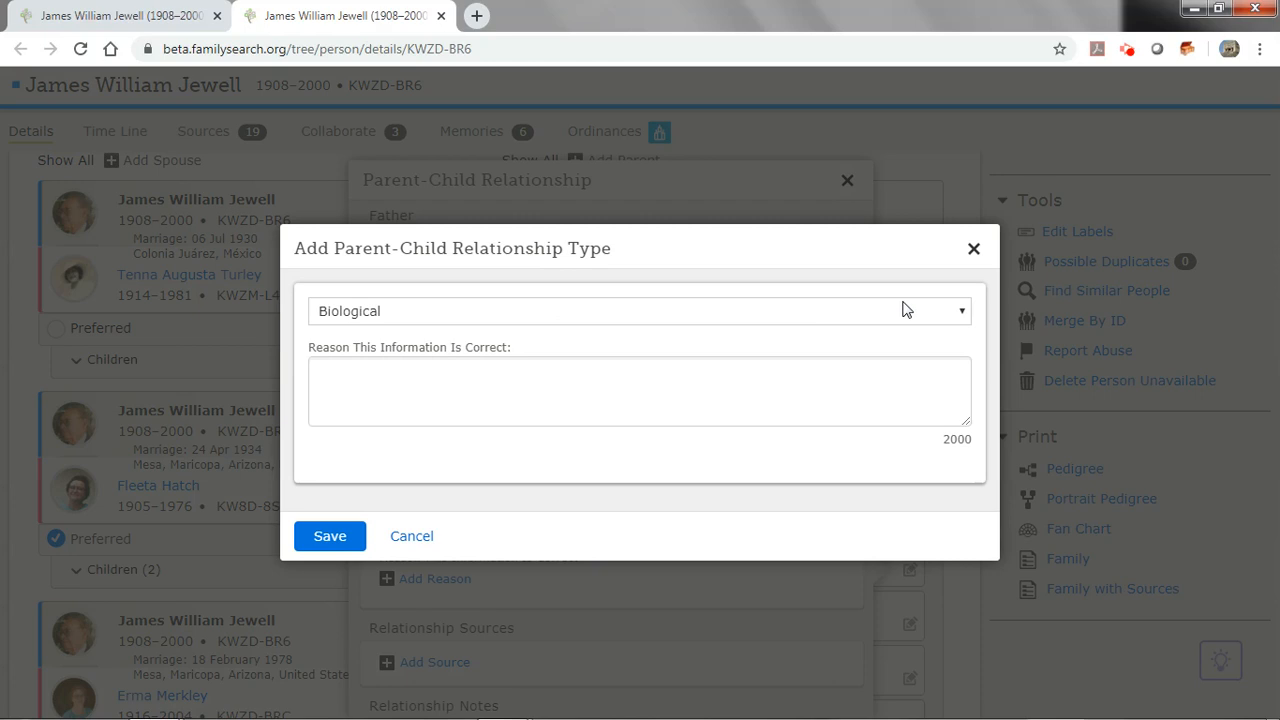
left_click(962, 314)
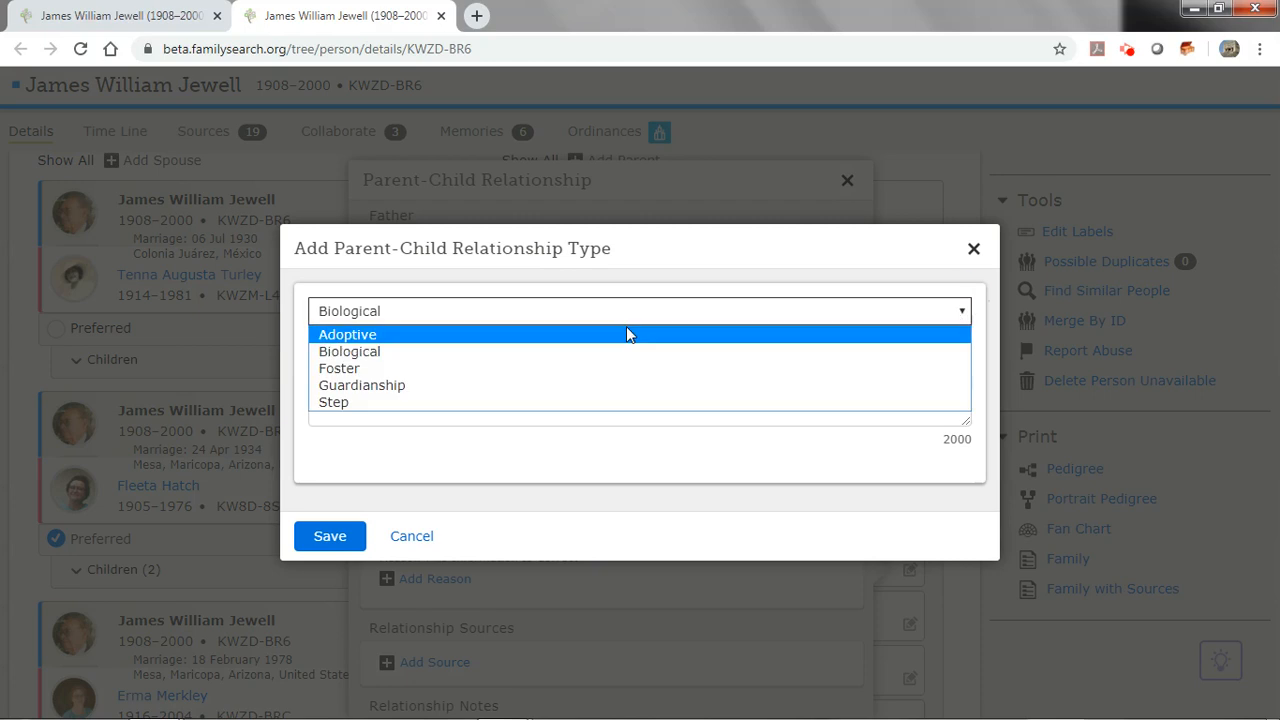
left_click(432, 369)
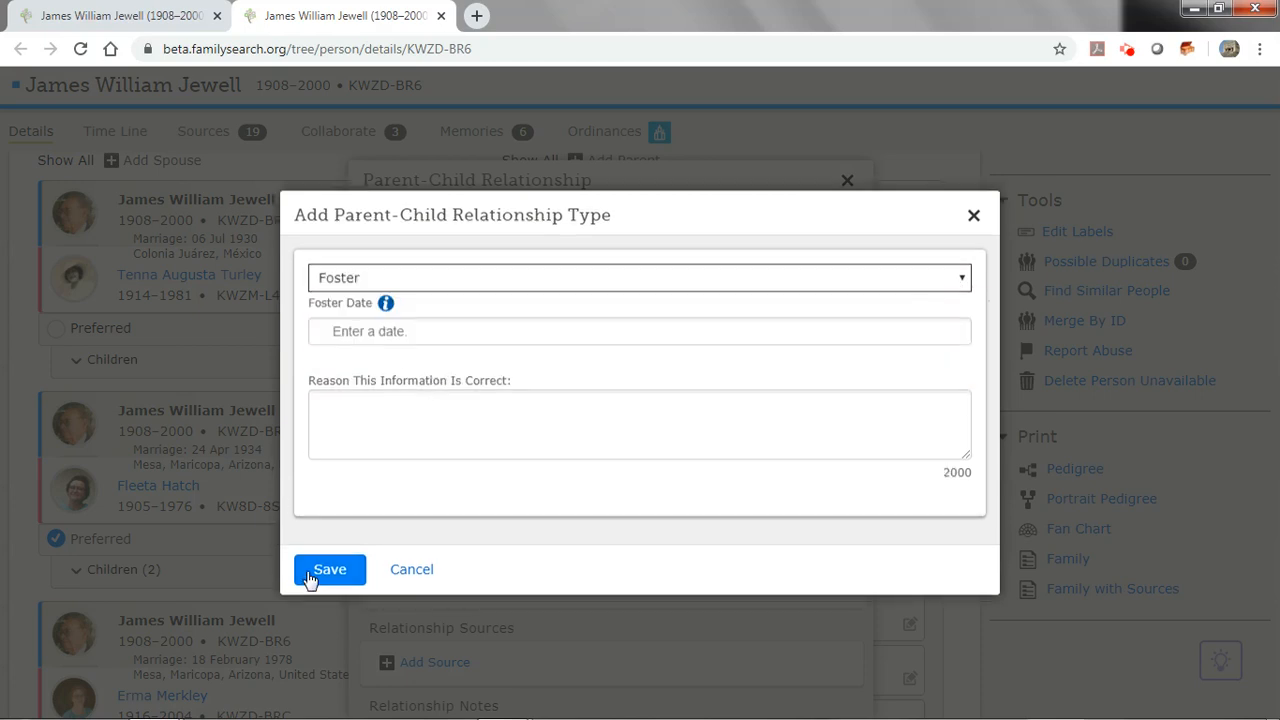
left_click(430, 333)
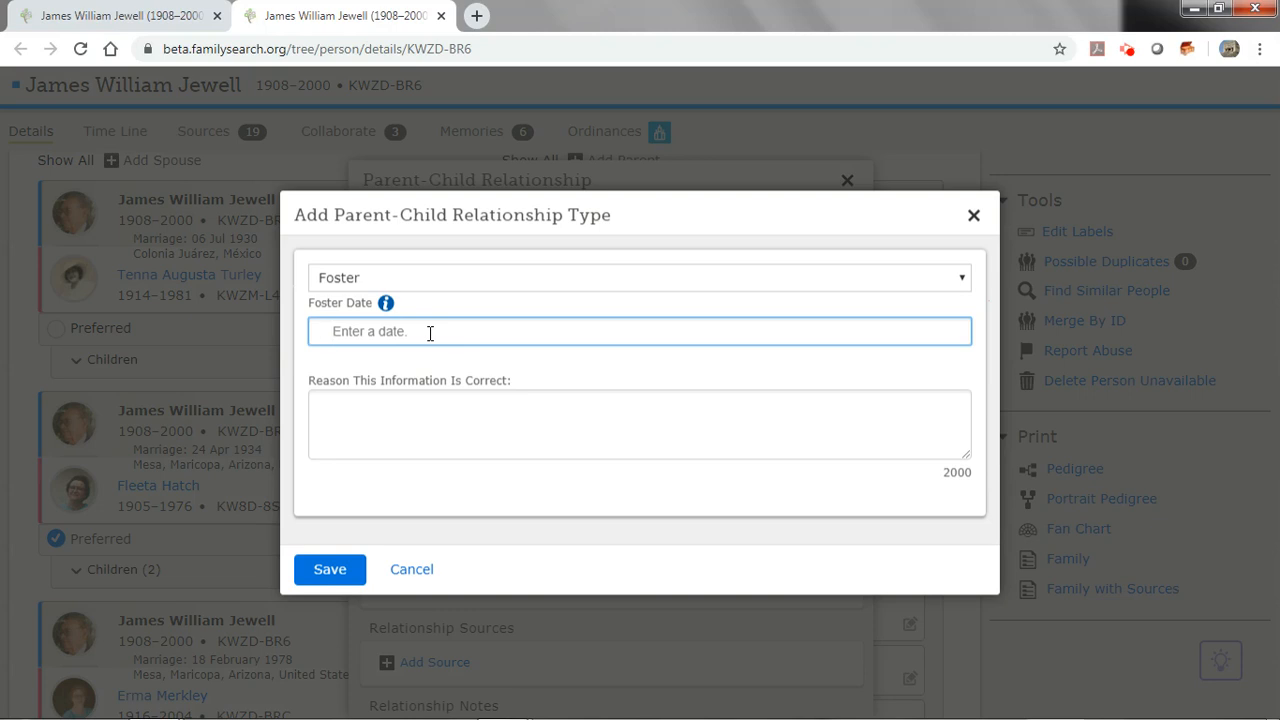
type("1918")
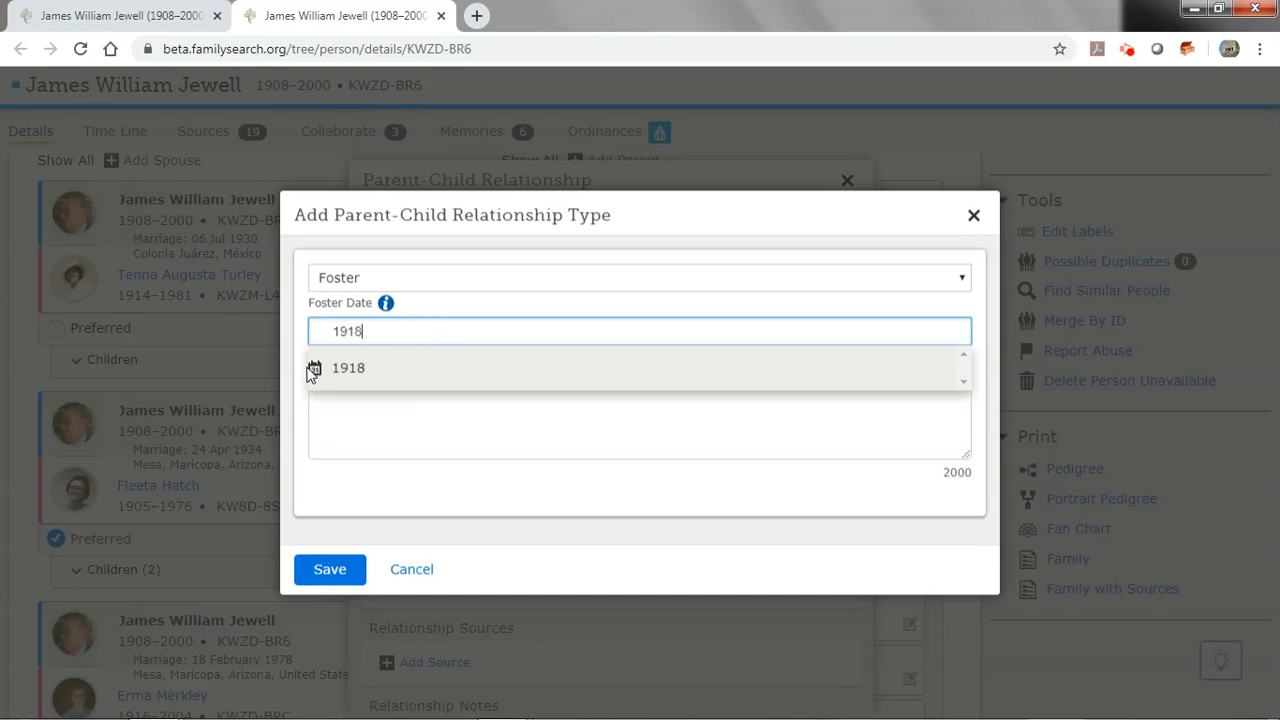
left_click(317, 377)
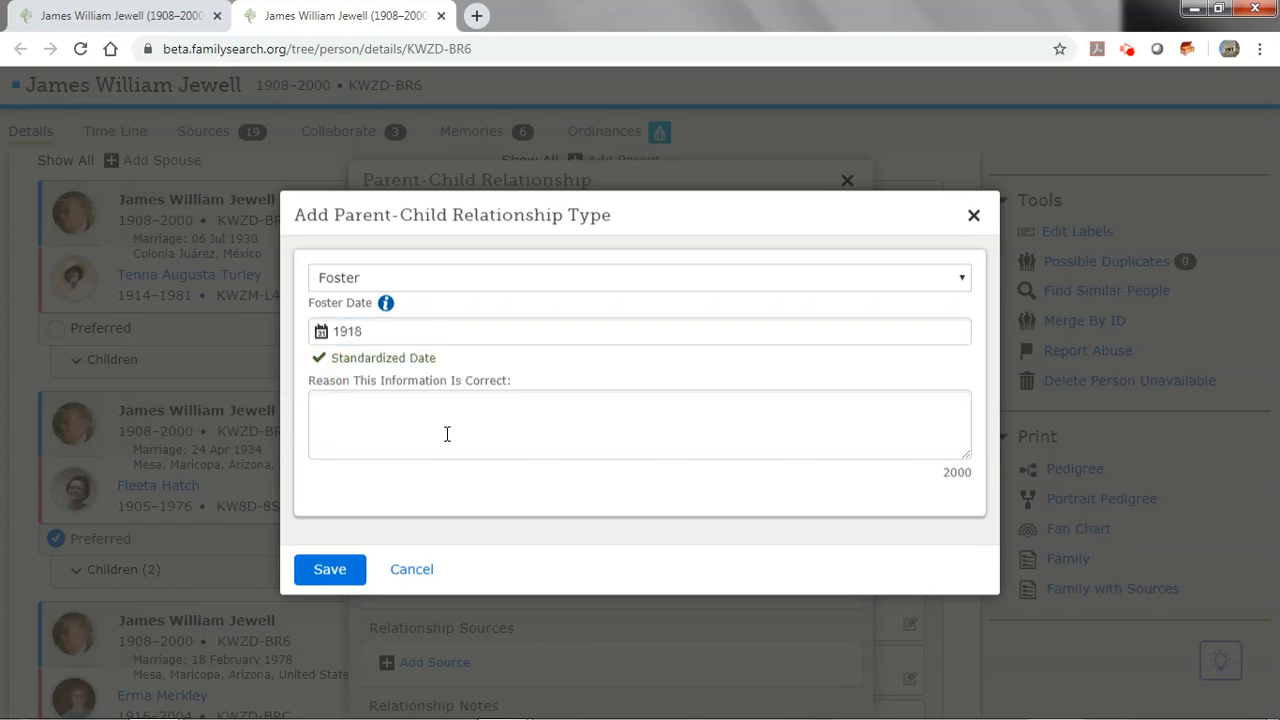
left_click(333, 572)
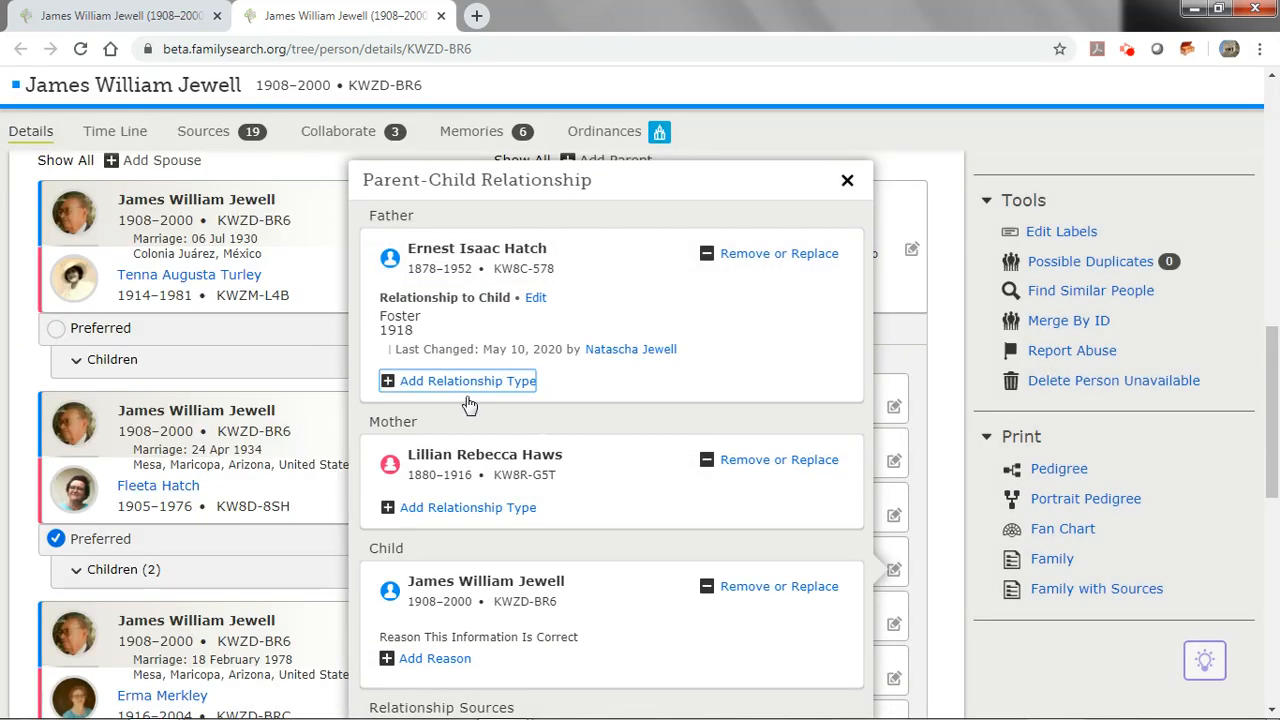
Step: Add the relationship type Foster with the standardized date 1918 between the third mother and the child, and save it
left_click(474, 506)
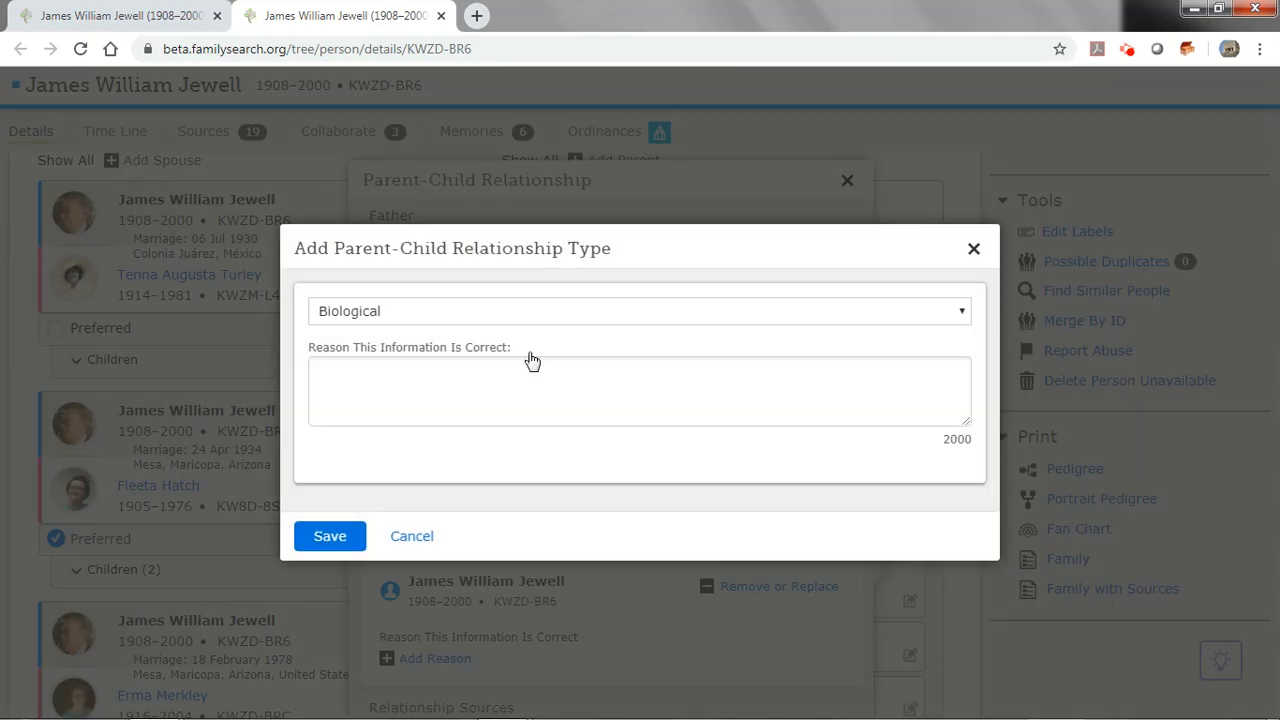
left_click(475, 311)
left_click(385, 369)
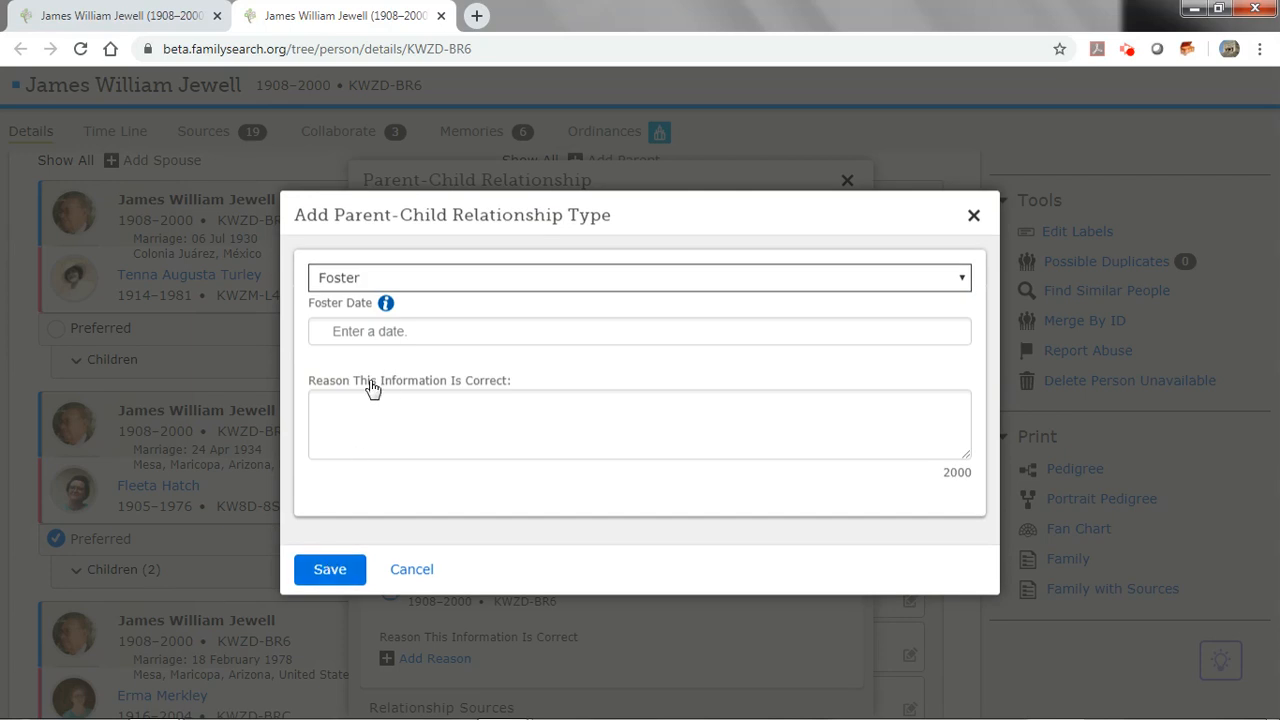
left_click(381, 330)
type("1918")
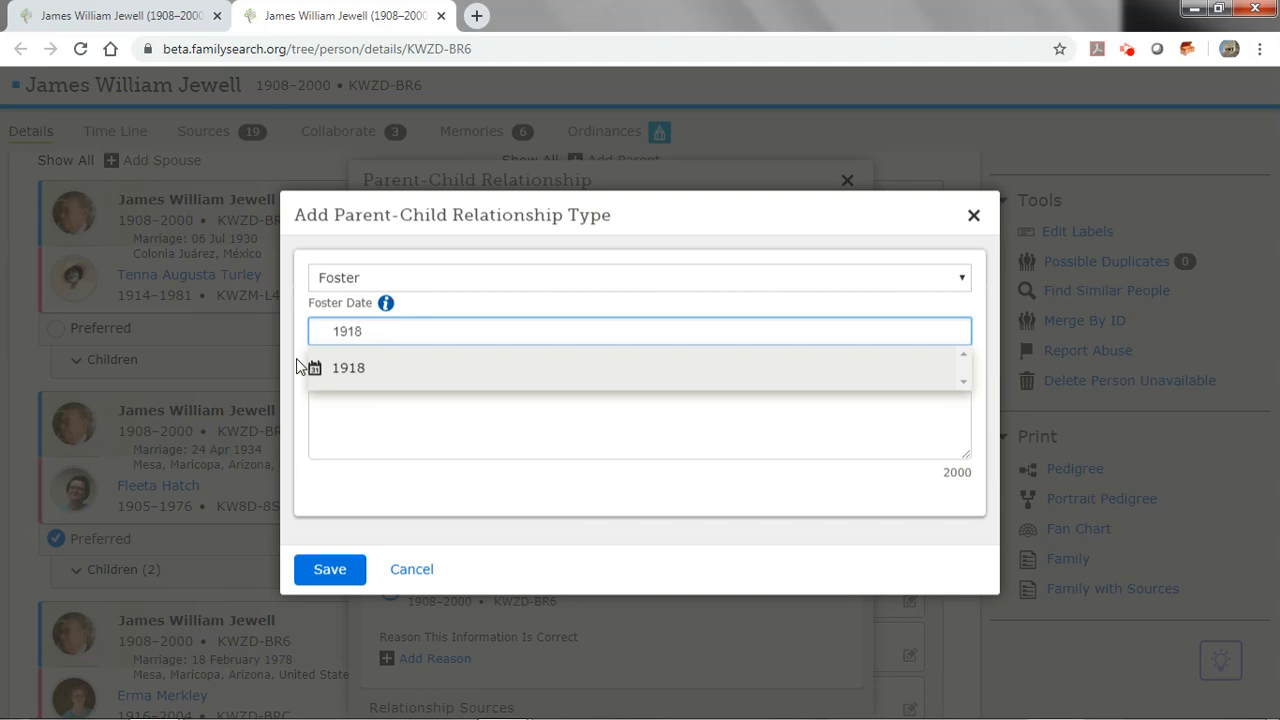
left_click(318, 367)
left_click(334, 569)
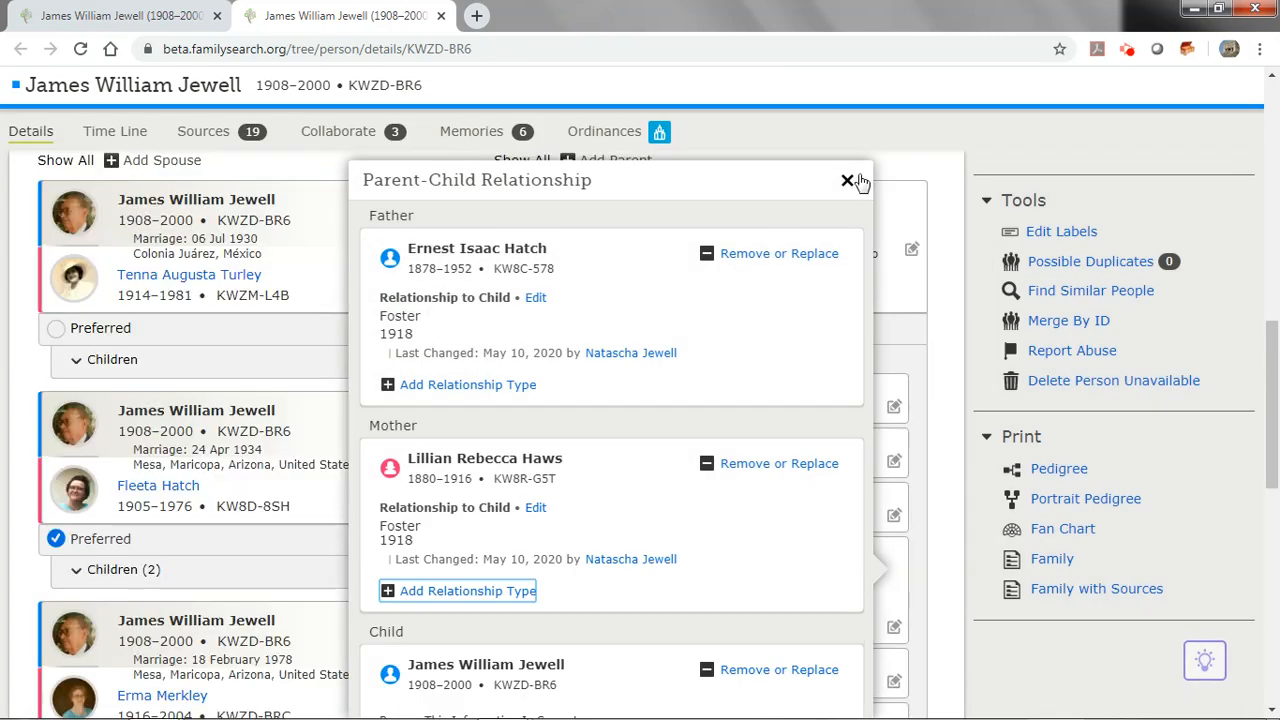
Step: Close the parent-child relationship details and collapse the children list of the foster parent couple
left_click(857, 177)
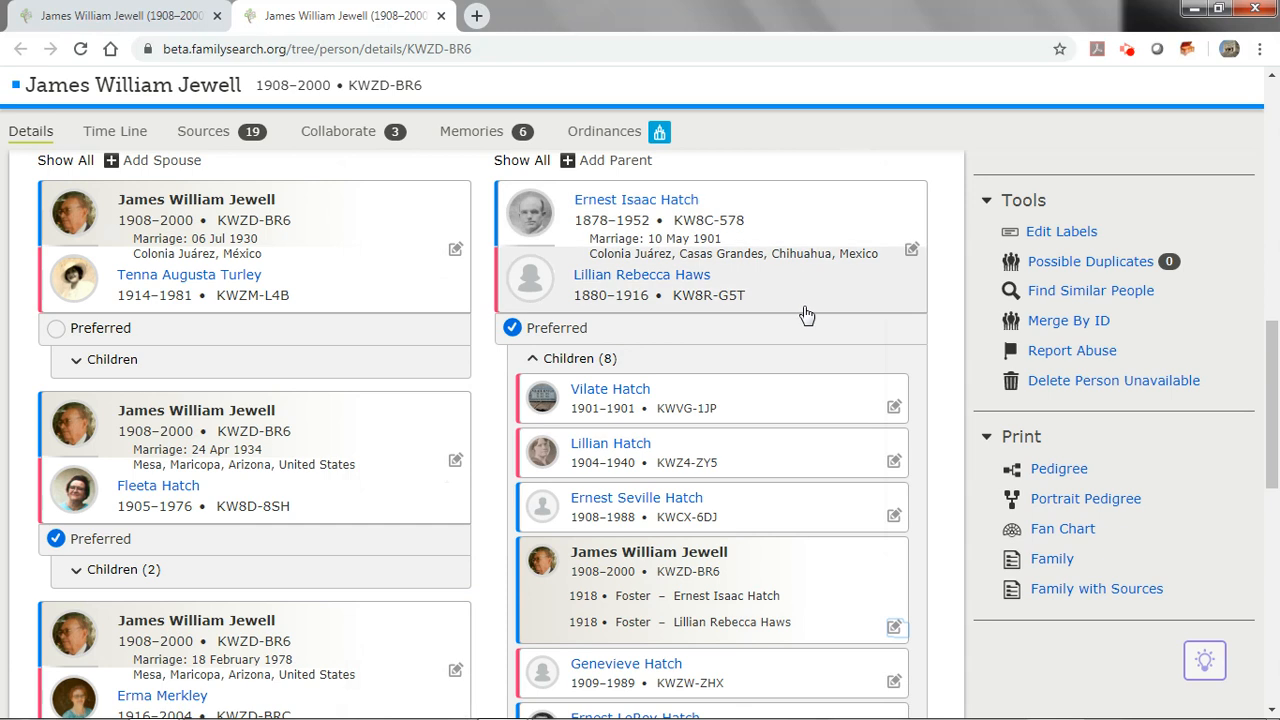
scroll(806, 315, "down", 1)
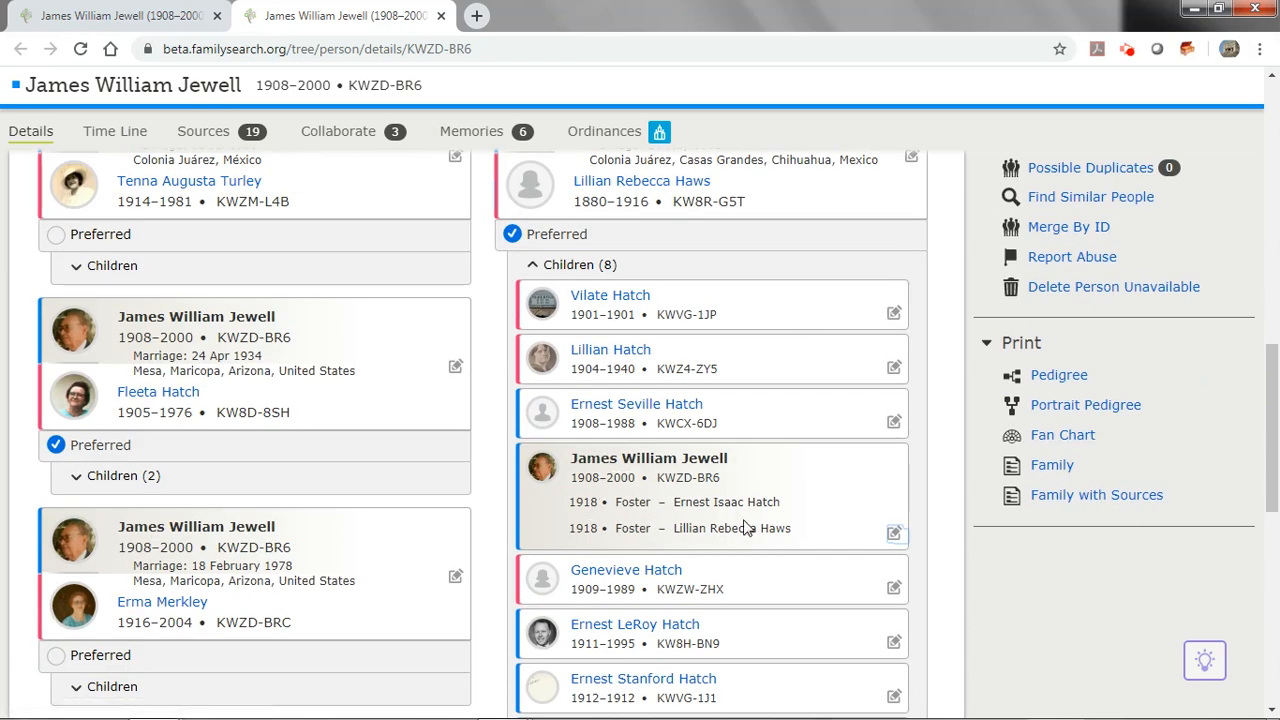
scroll(745, 527, "up", 1)
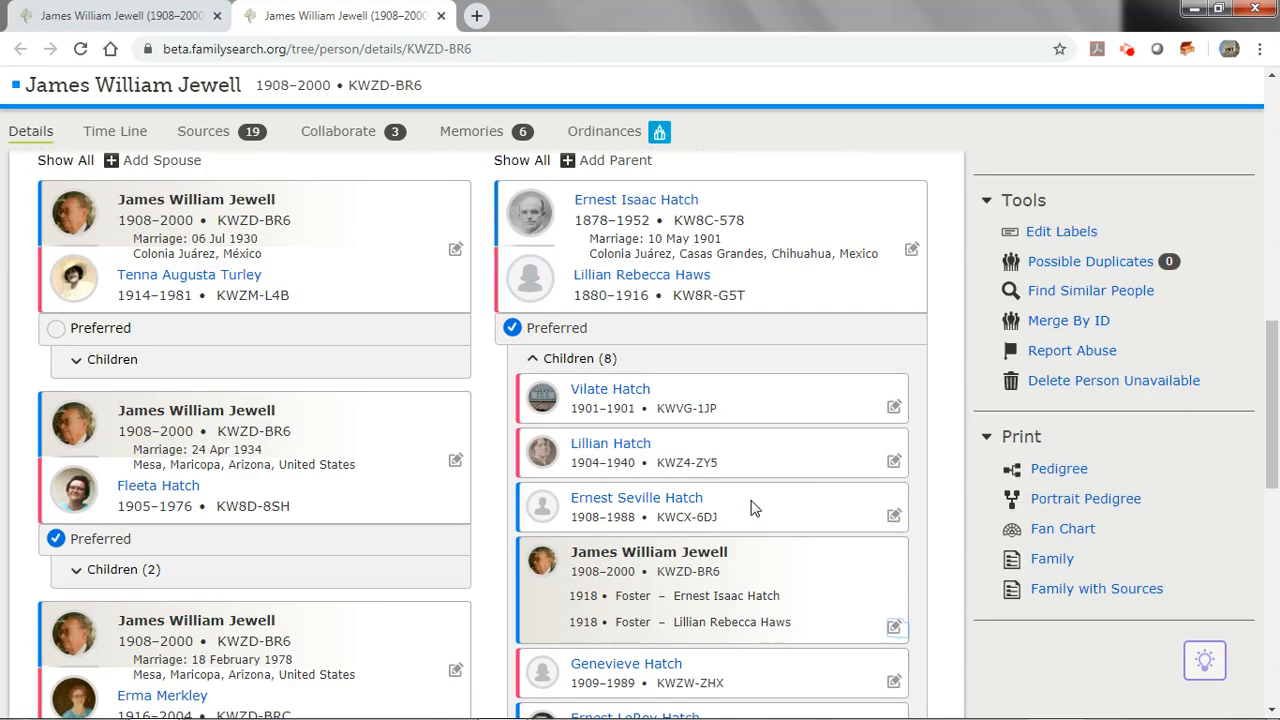
left_click(540, 366)
scroll(595, 488, "down", 1)
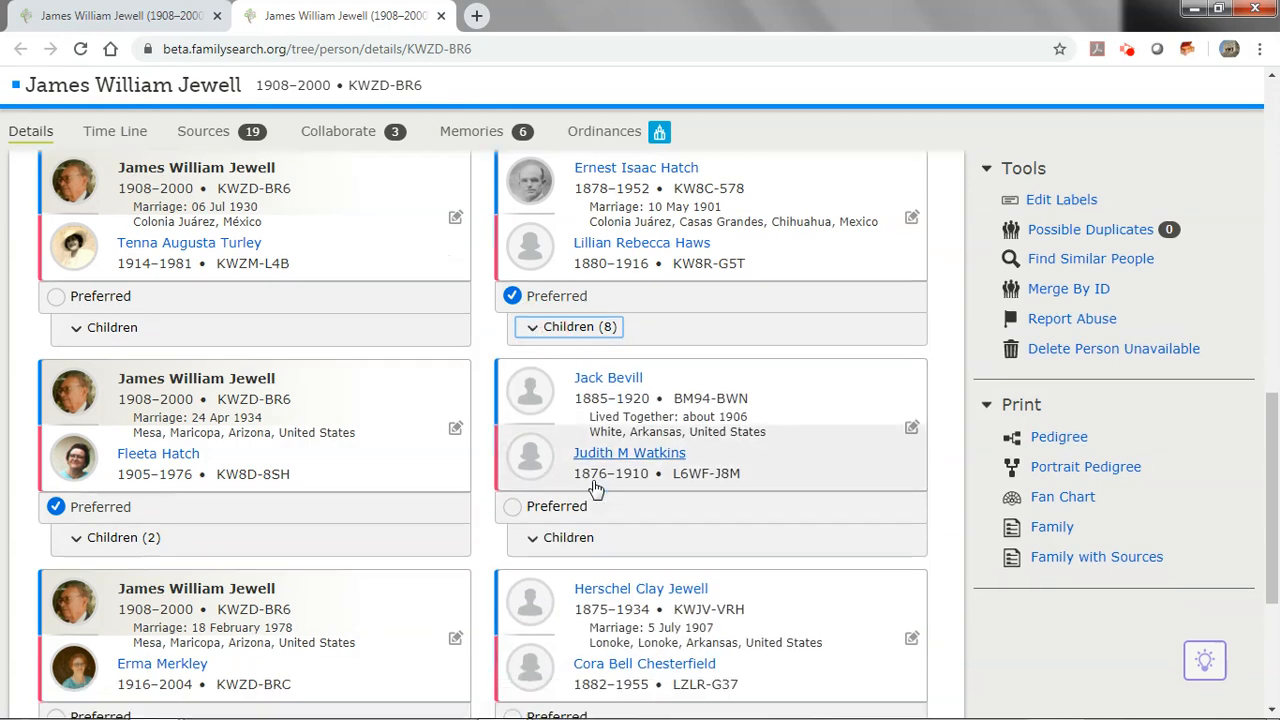
Step: Mark the parent couple married on 5 July 1907 in Lonoke, Arkansas as the preferred parents
scroll(595, 488, "down", 2)
scroll(610, 420, "up", 2)
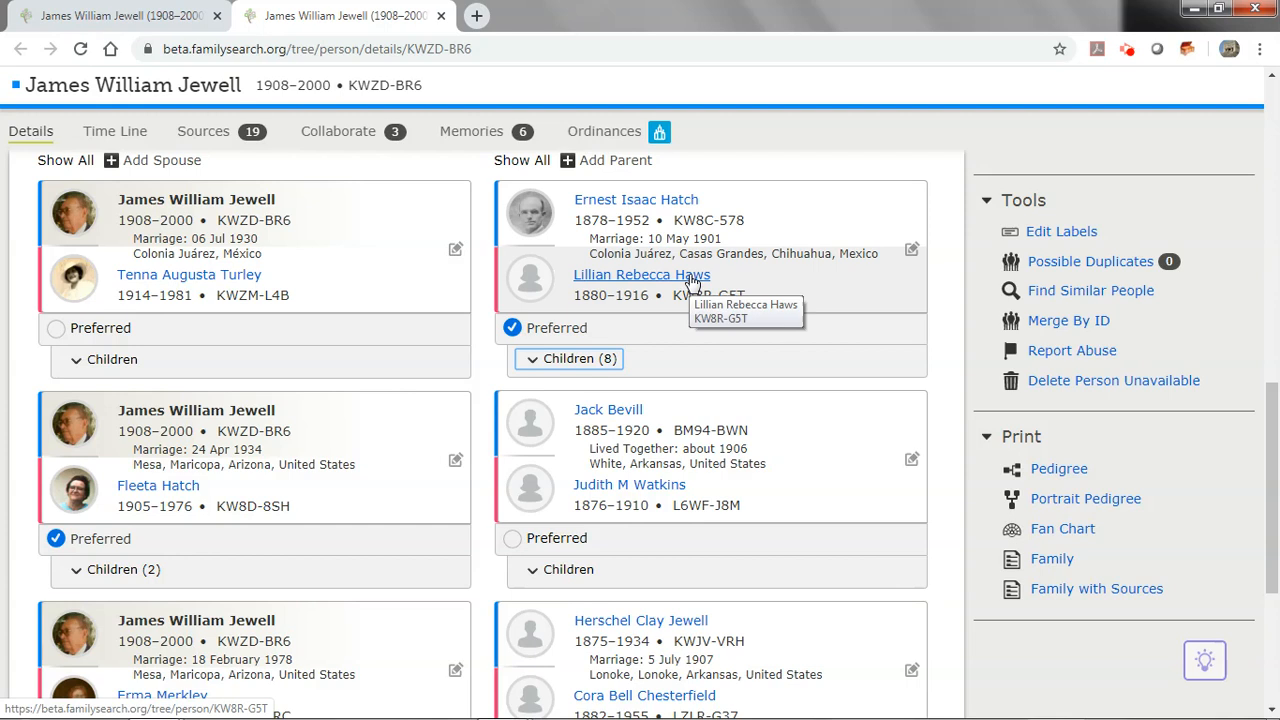
scroll(690, 285, "down", 1)
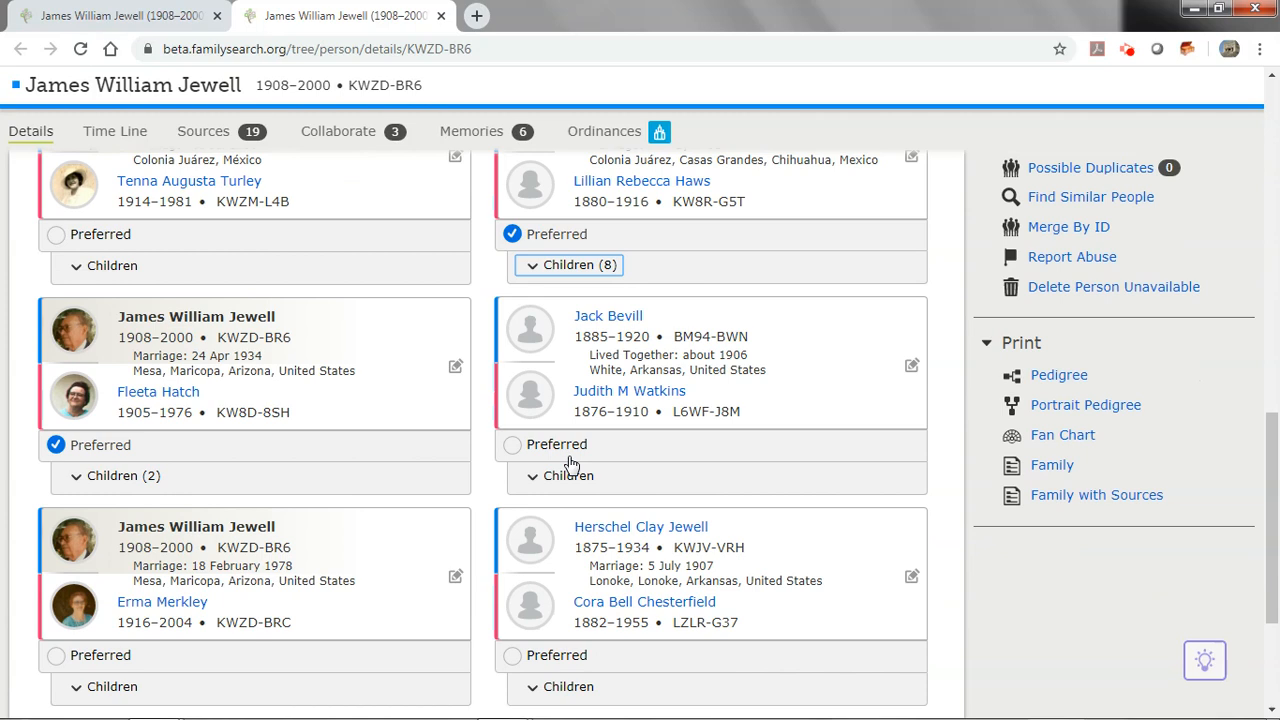
left_click(512, 656)
Step: Open the profile's person in the landscape tree and view the preferred parent couple's pedigree line
scroll(705, 583, "up", 10)
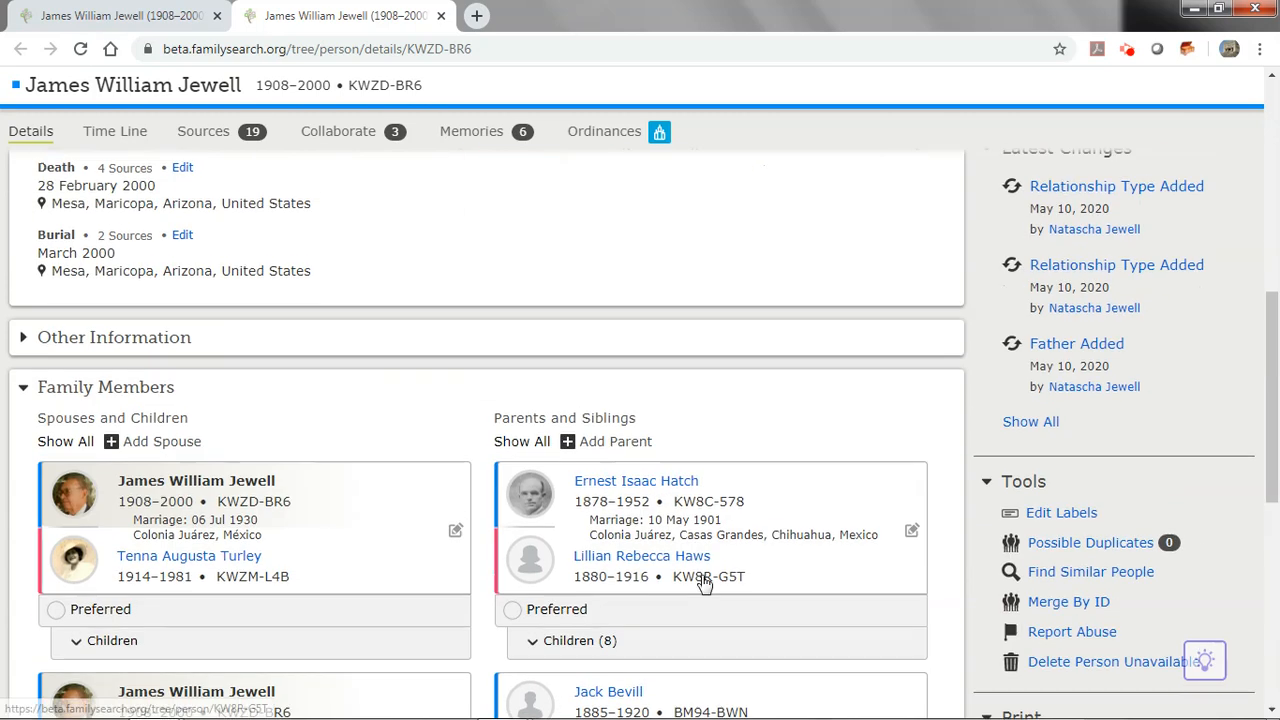
scroll(783, 445, "up", 2)
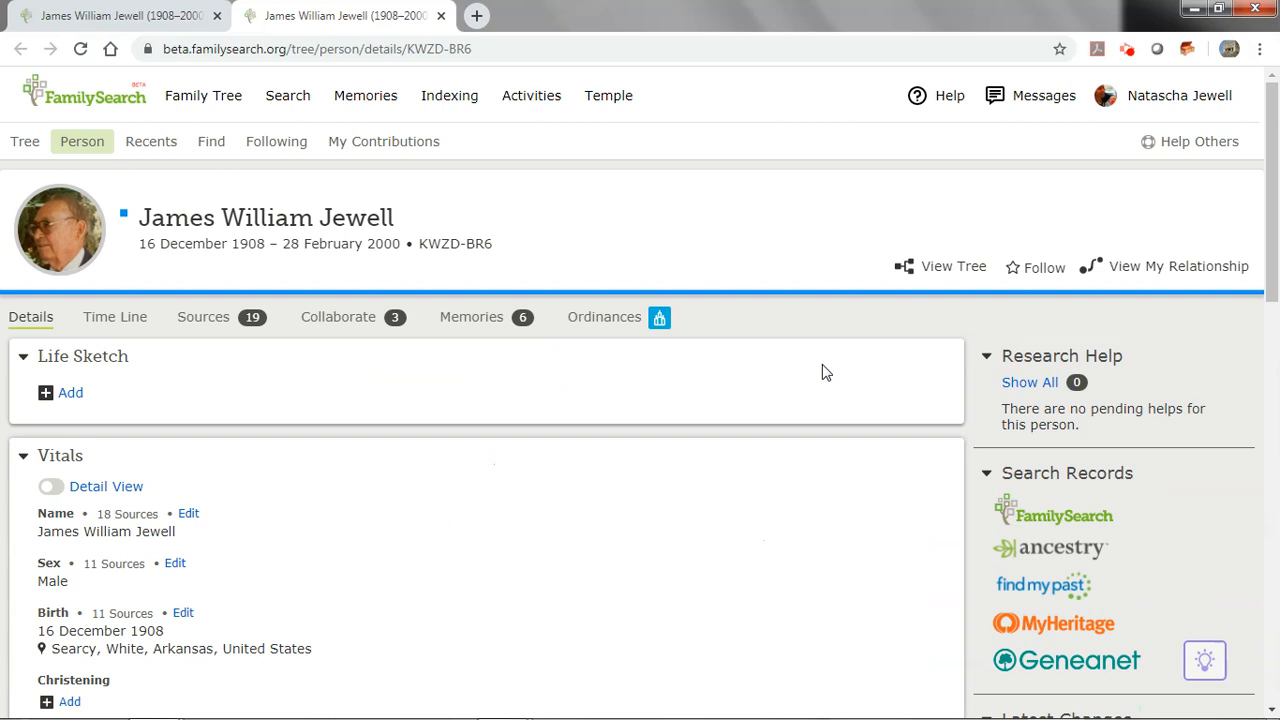
left_click(948, 268)
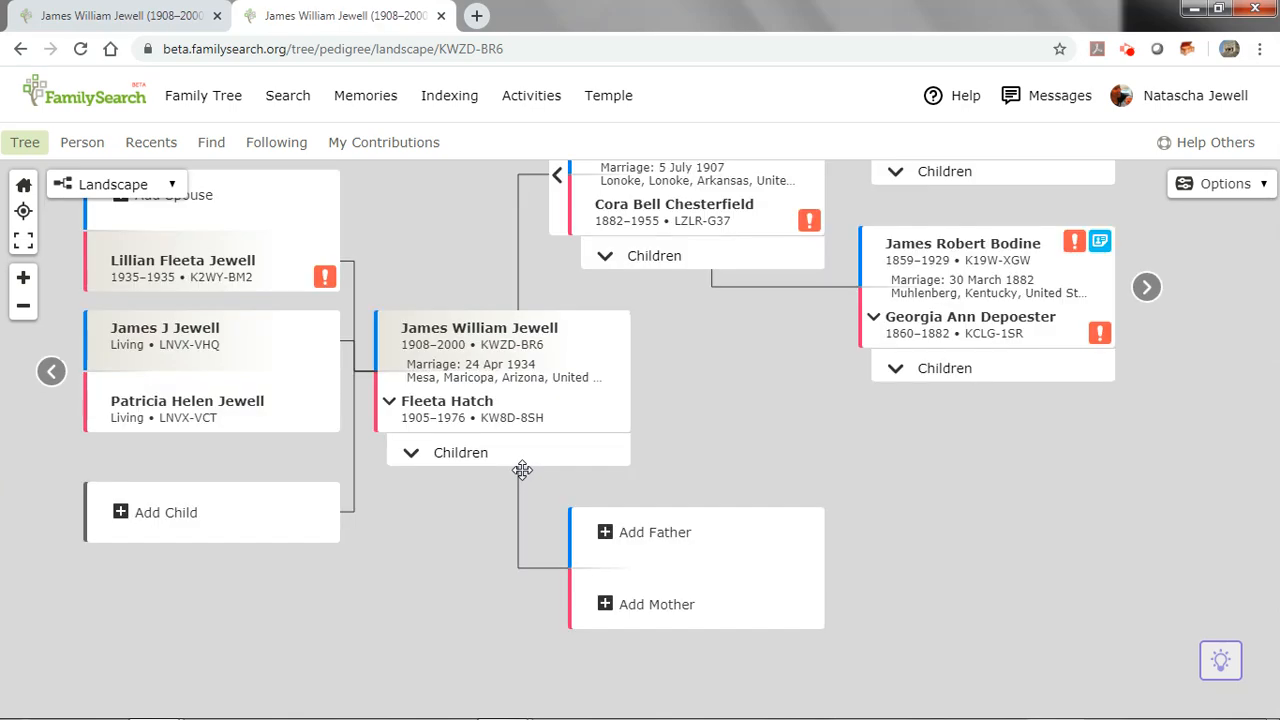
left_click_drag(760, 380, 745, 445)
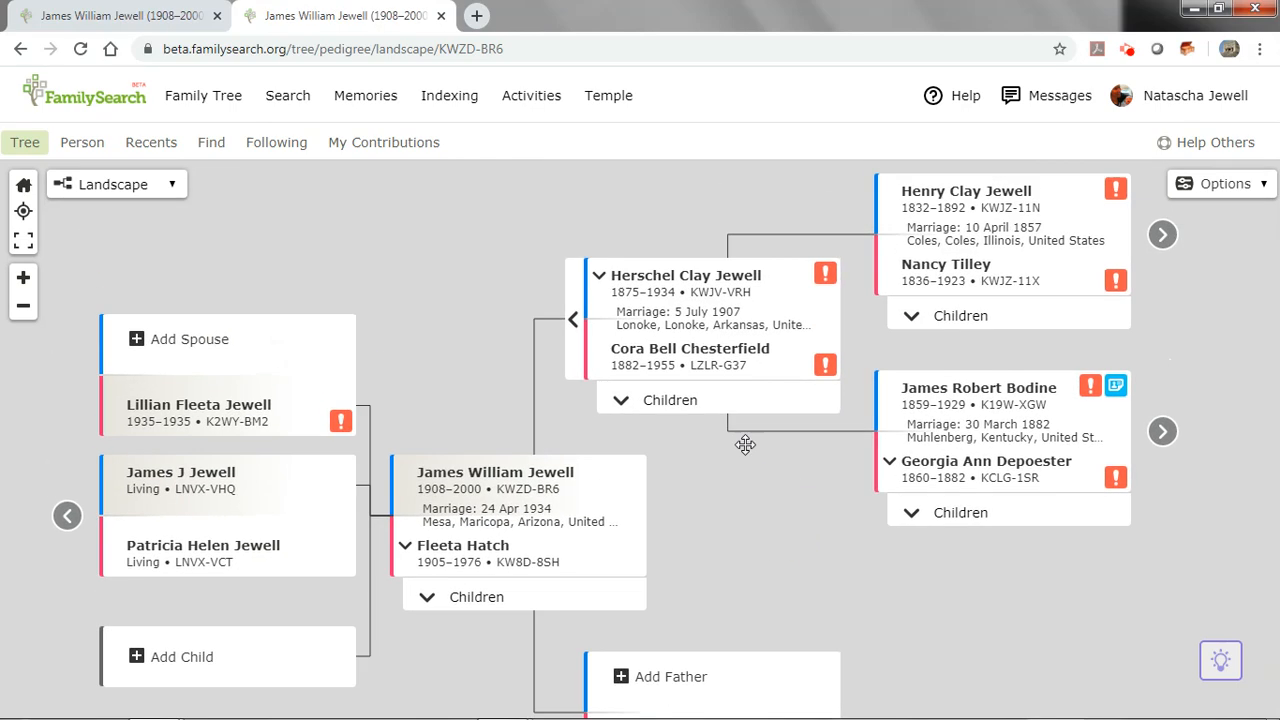